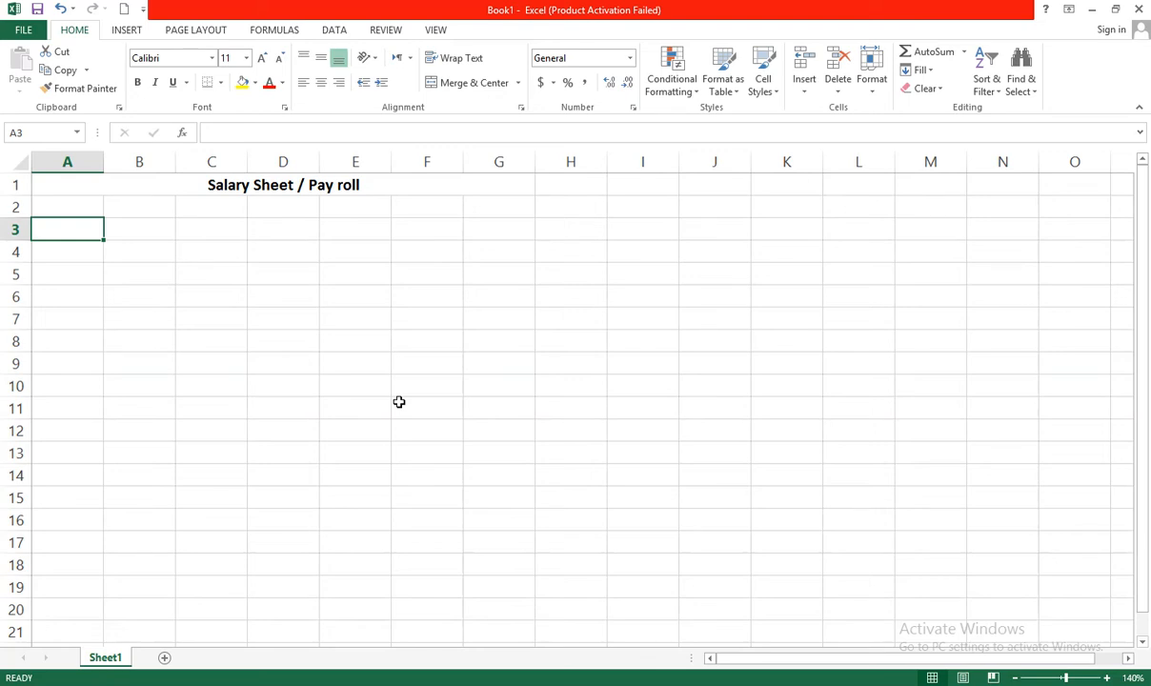
- Add the header "S.No" in A3 and number the rows 1 to 6 beneath it in A4:A9
type("S.No")
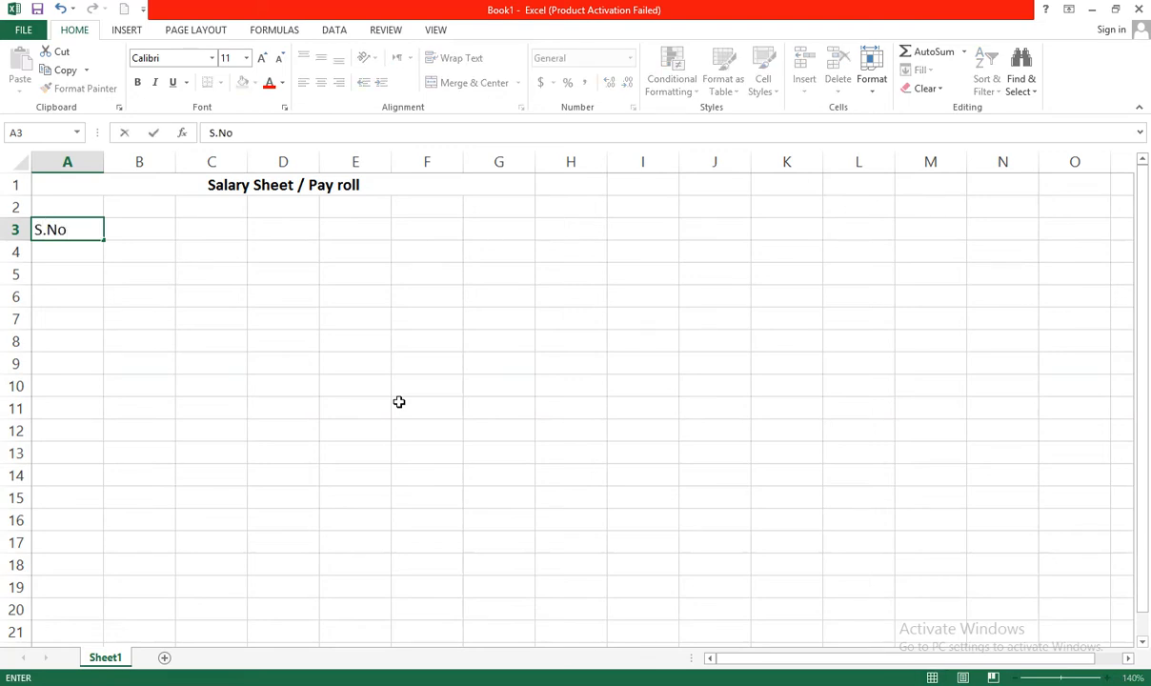
key("Return")
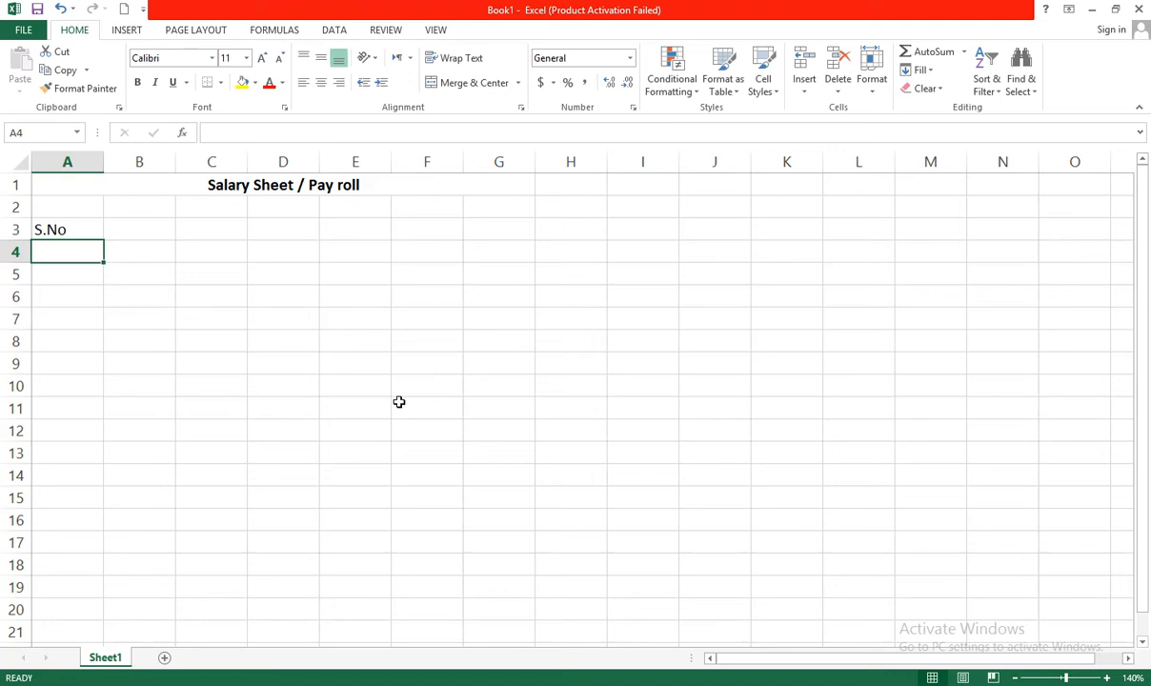
type("1")
key("Return")
type("2")
key("Return")
type("3")
key("Return")
type("4")
key("Return")
type("5")
key("Return")
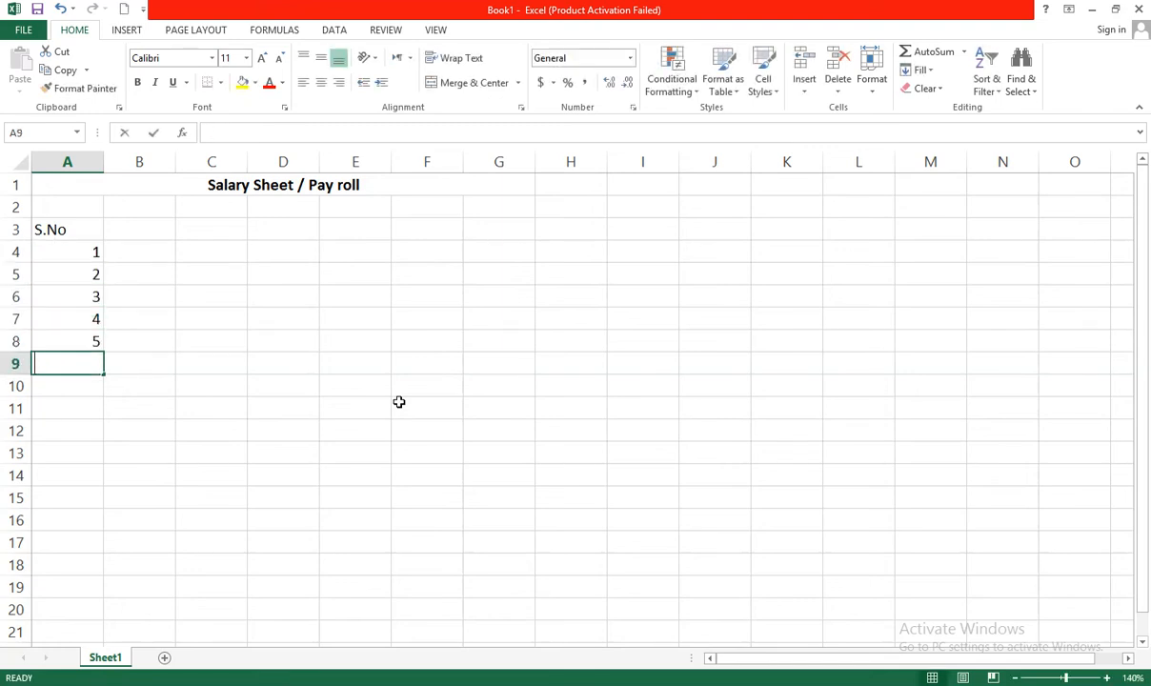
type("6")
key("Return")
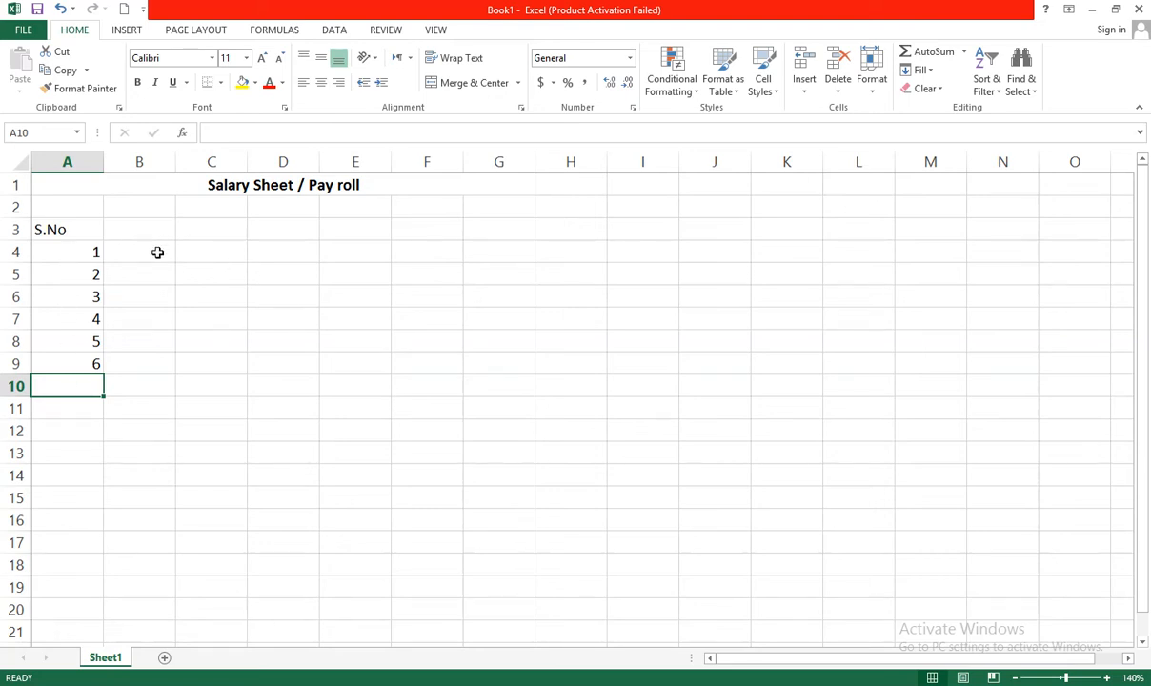
- Create a "Name of Employee" column in B3:B9, fitted to its header, and fill in the six employees' names
left_click(153, 236)
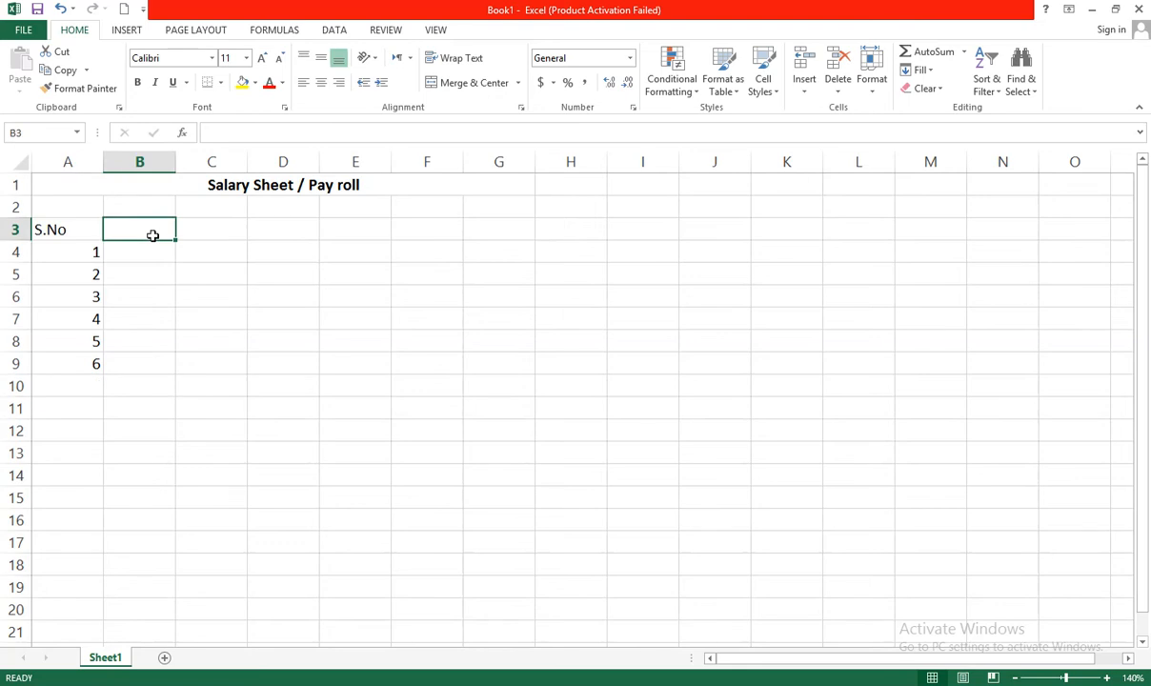
type("Name of ")
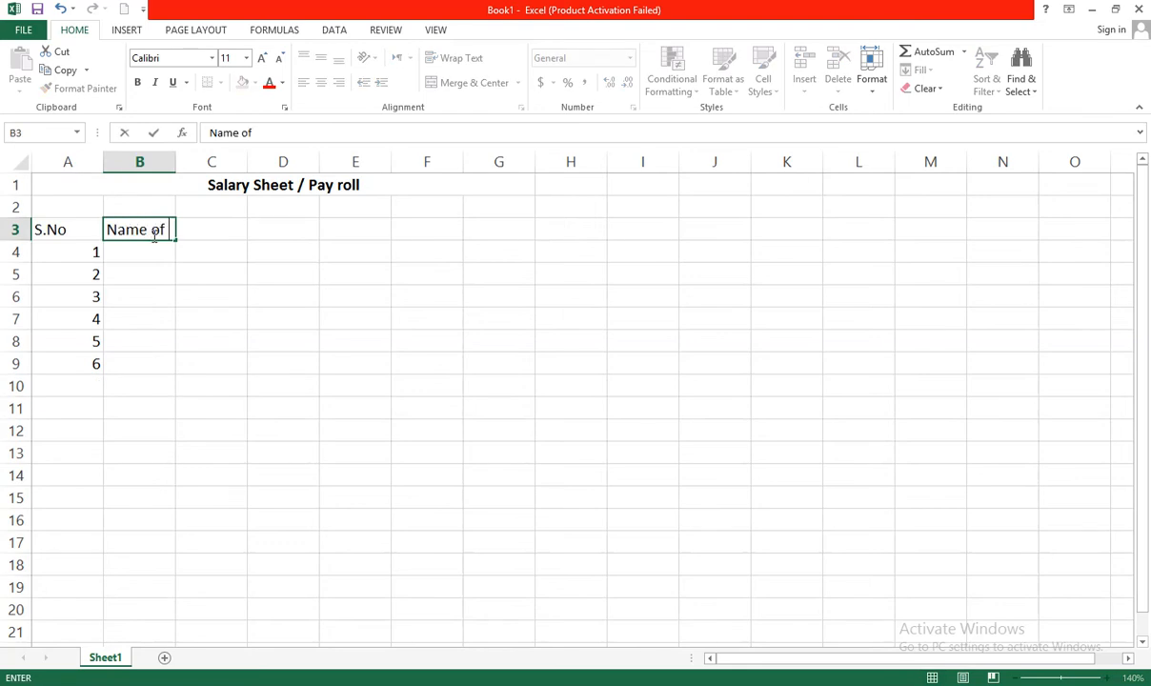
type("Employee")
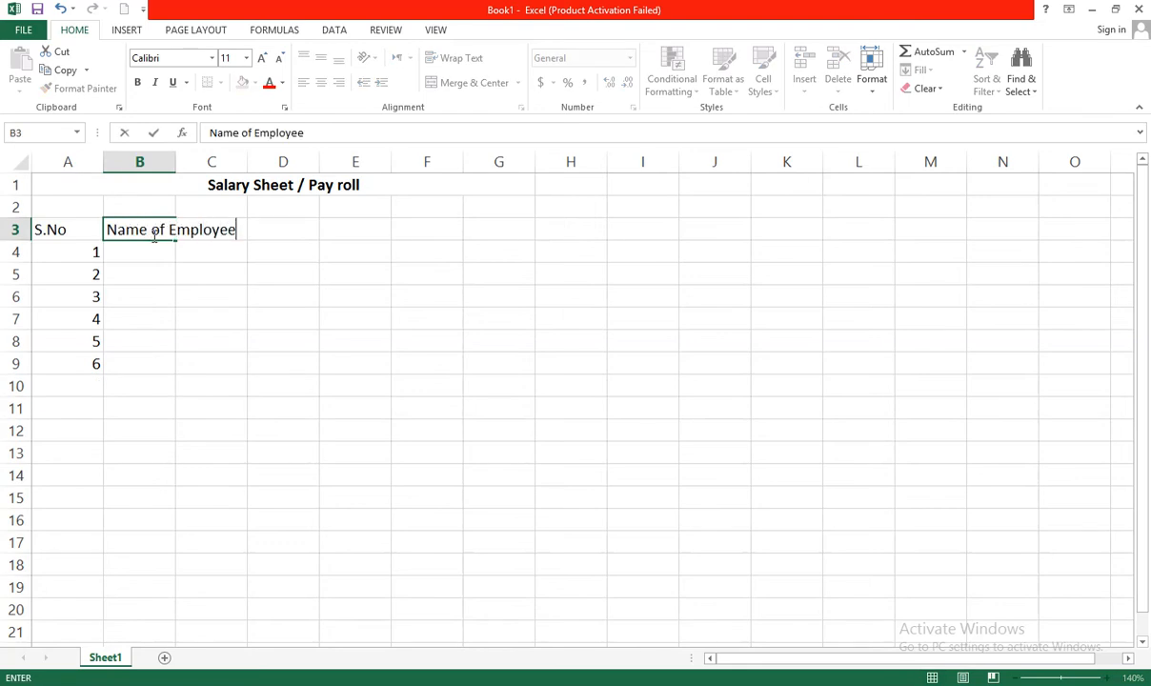
key("Return")
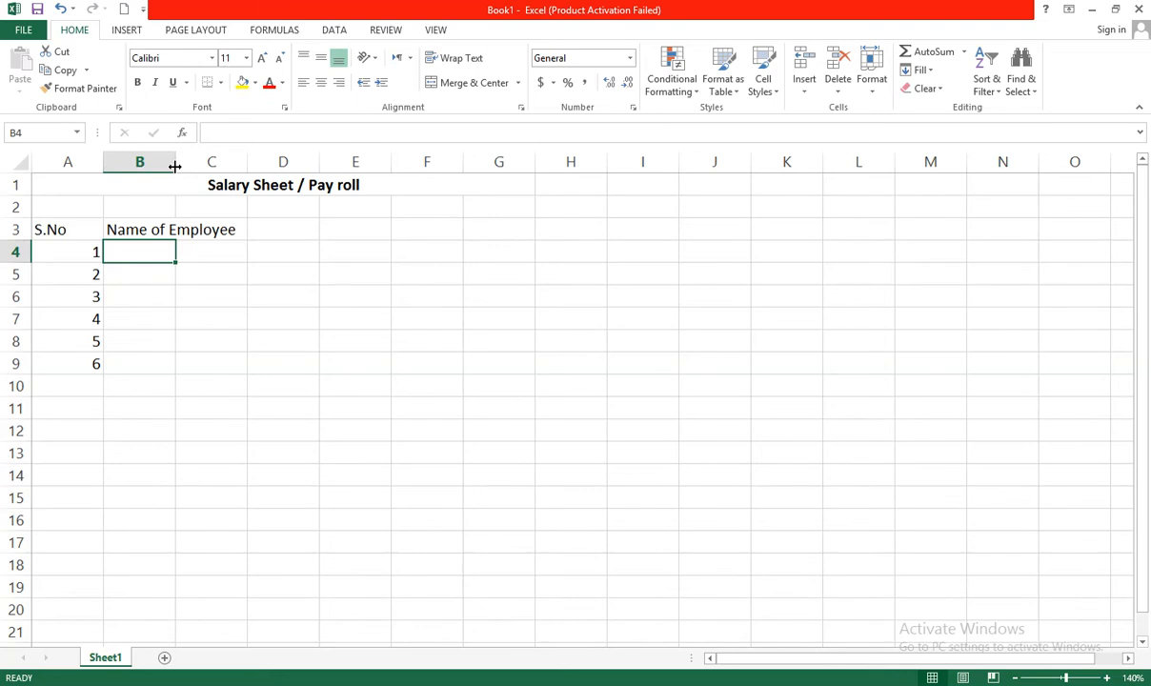
double_click(175, 162)
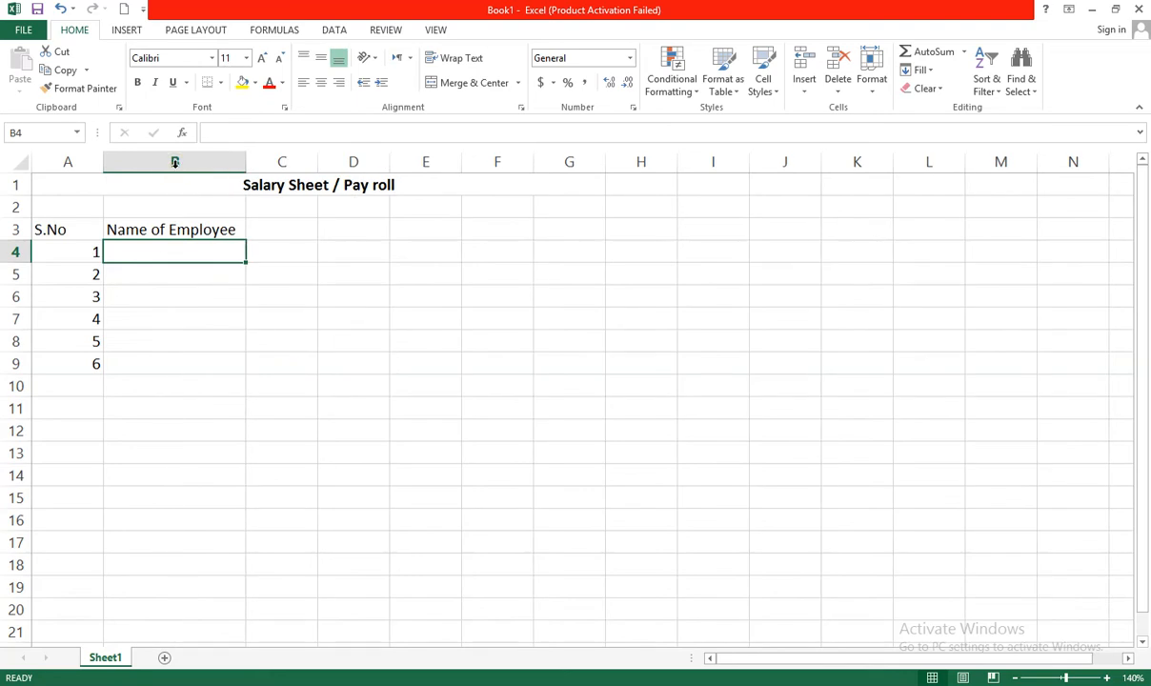
left_click(196, 284)
left_click(210, 248)
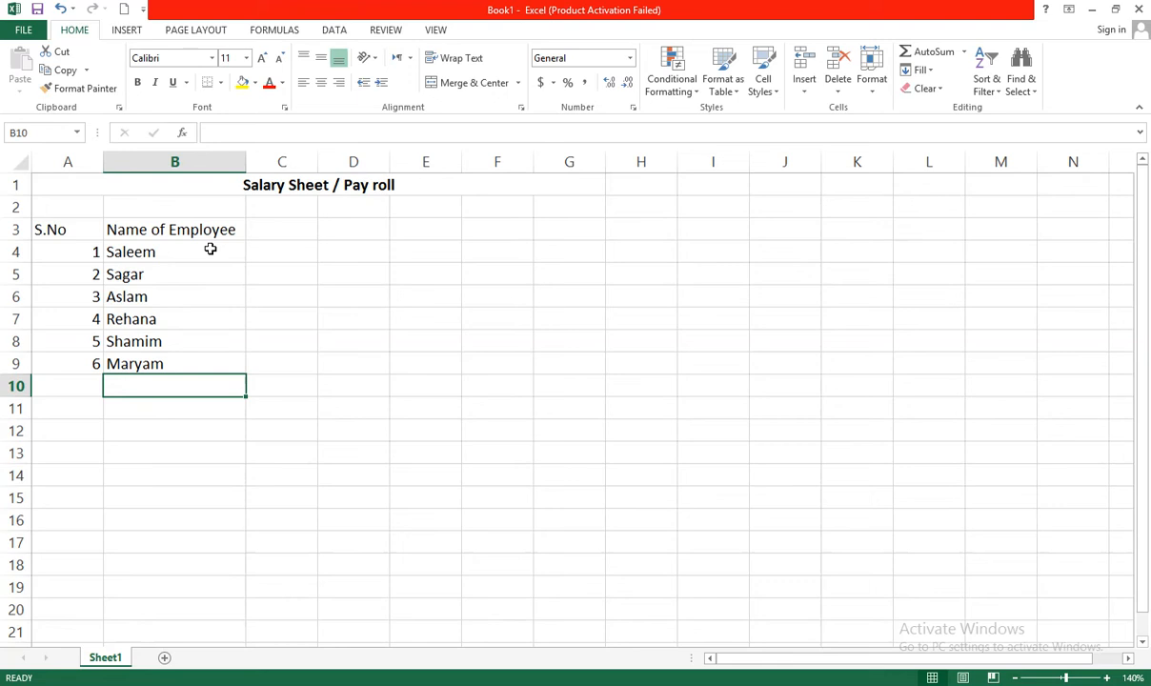
- Create a "Designation" column in C3:C9, fitted to its header, listing Principal, Incharge, Operator, Accountant, Teacher and Teacher
left_click(281, 230)
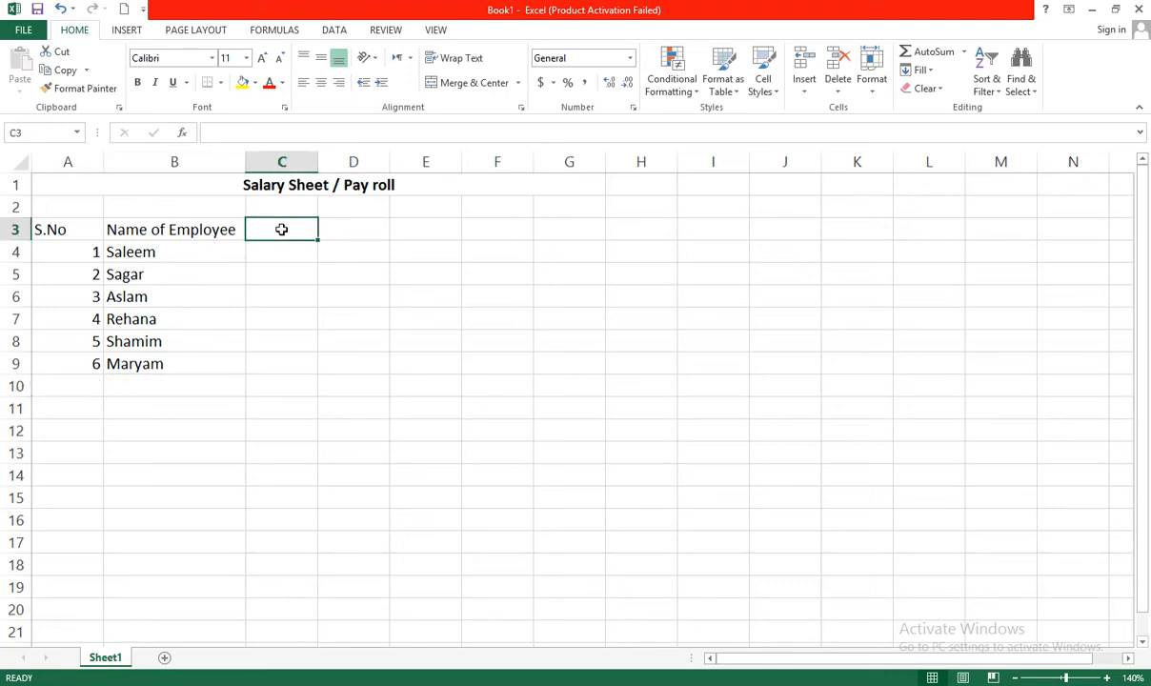
type("D")
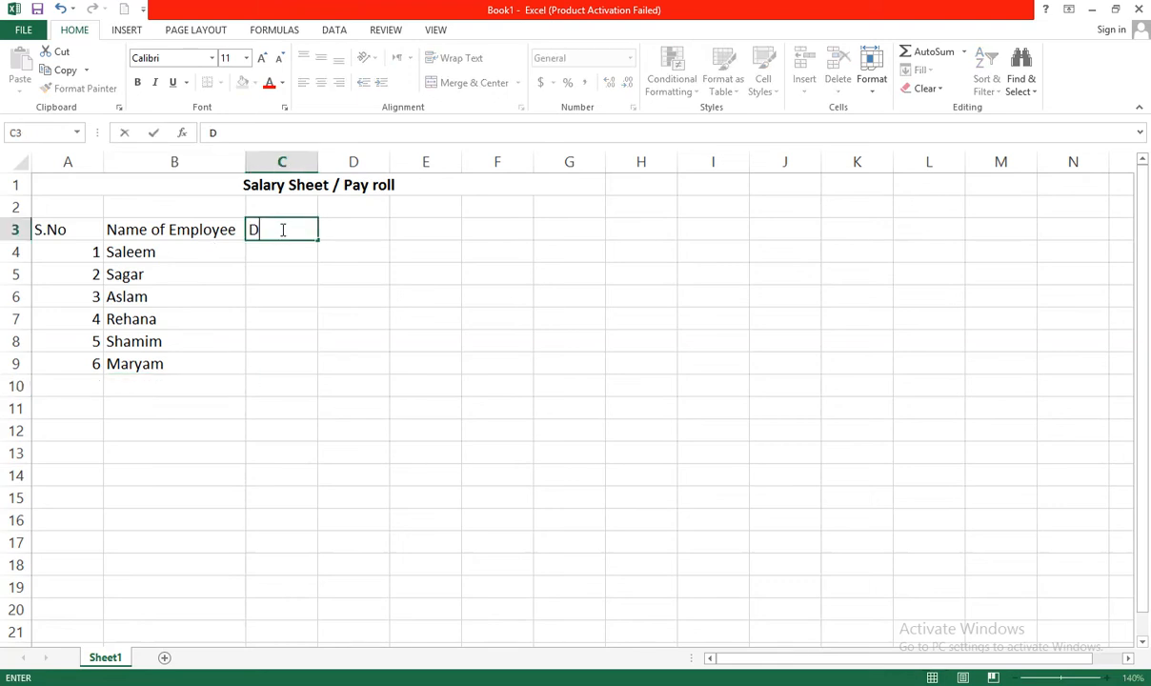
type("esignation")
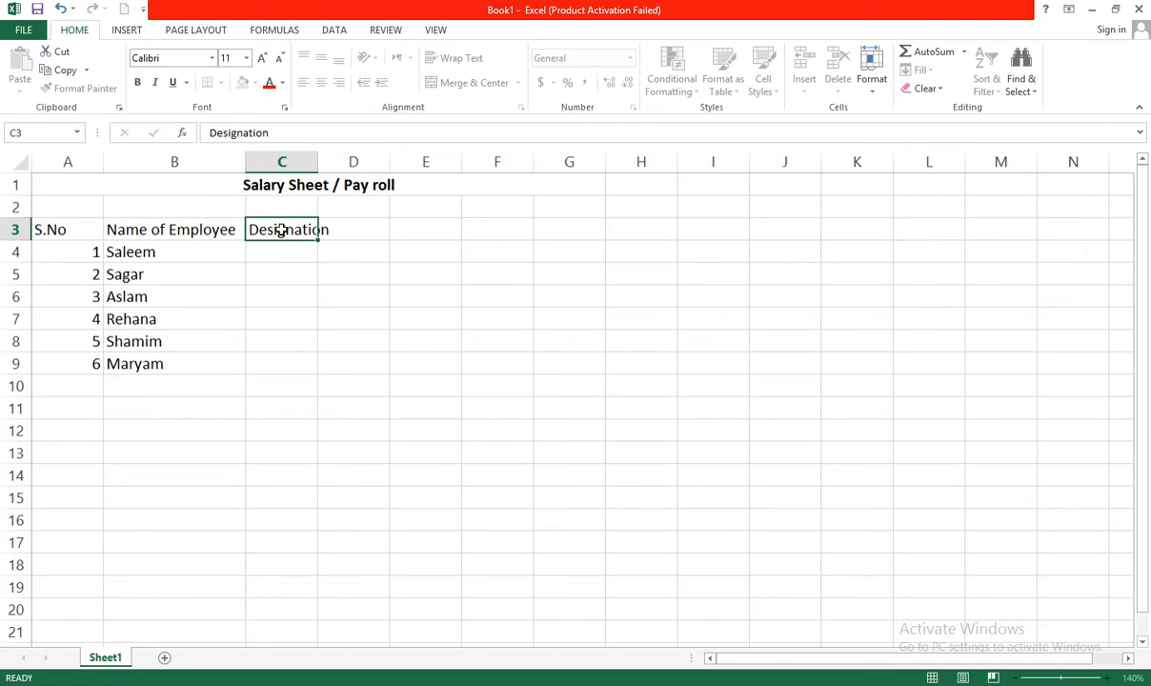
key("Return")
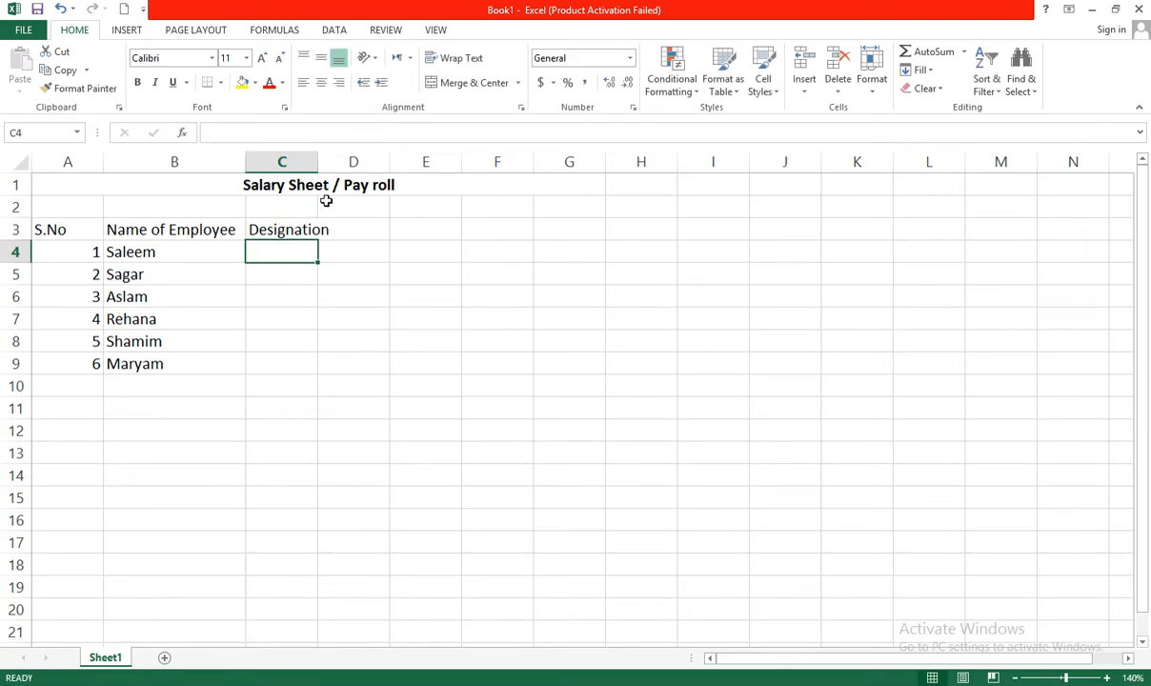
double_click(318, 162)
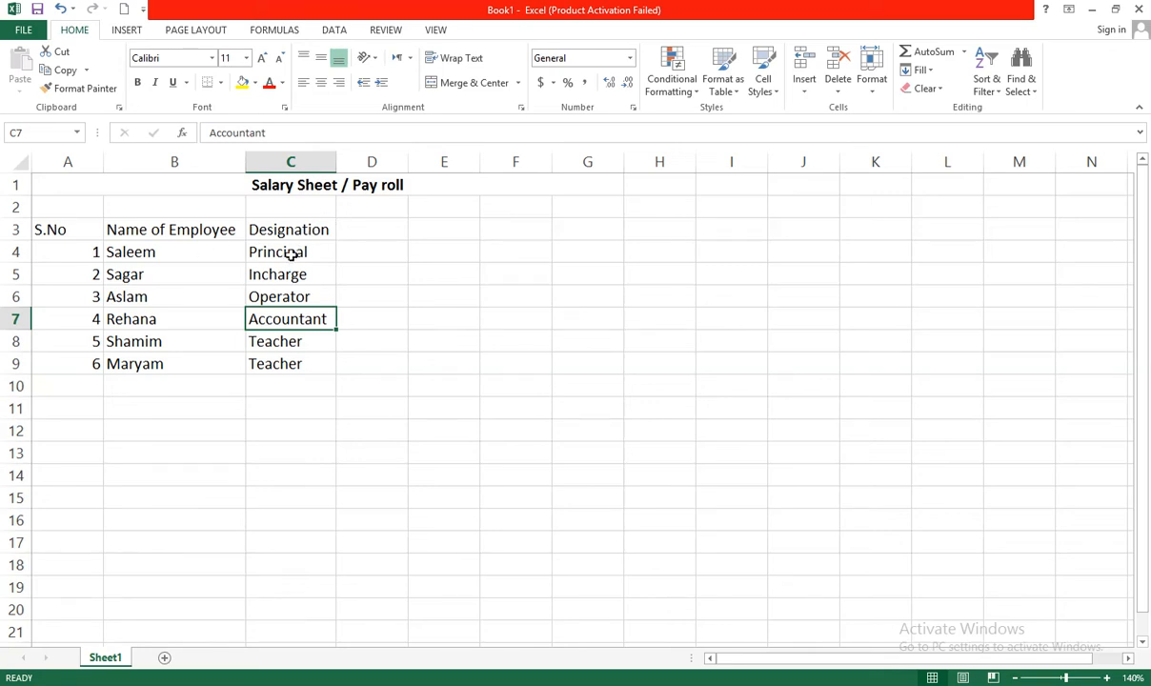
- Bold the headers in A3:C3 and add a fitted "Basic Salary" column in D3:D9 with 40,000, 35,000, 20,000, 18,000, 15,000 and 15,000
left_click_drag(297, 229, 95, 229)
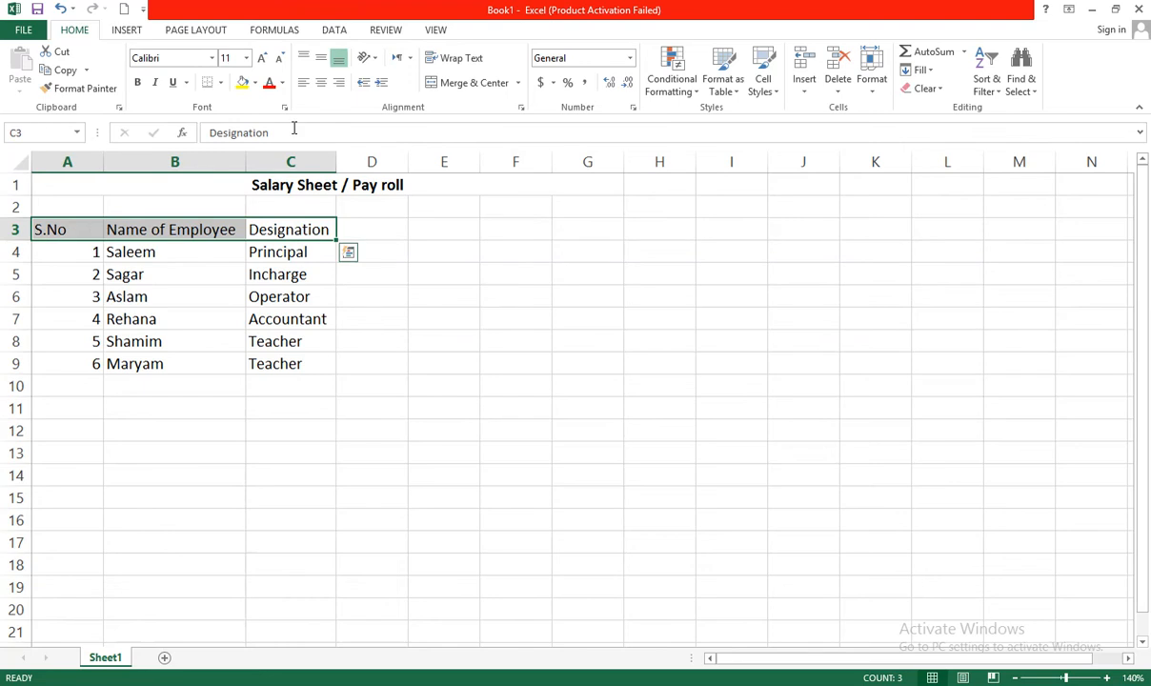
left_click(138, 82)
left_click(379, 222)
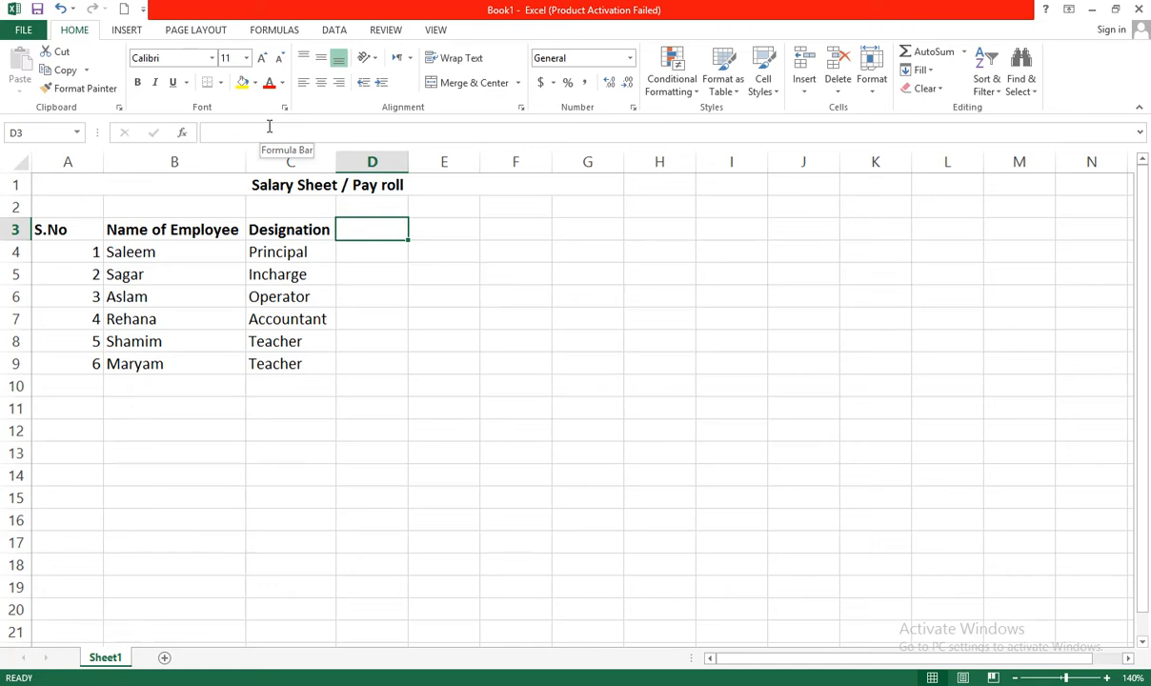
type("Basic")
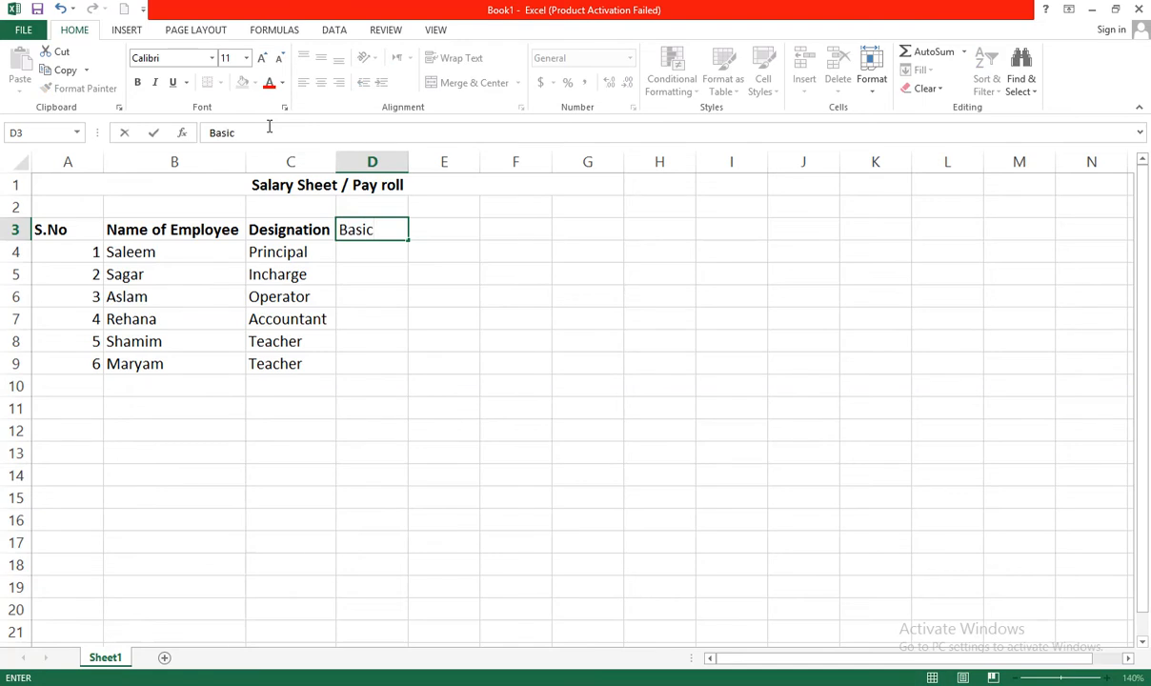
type(" Salary")
key("Return")
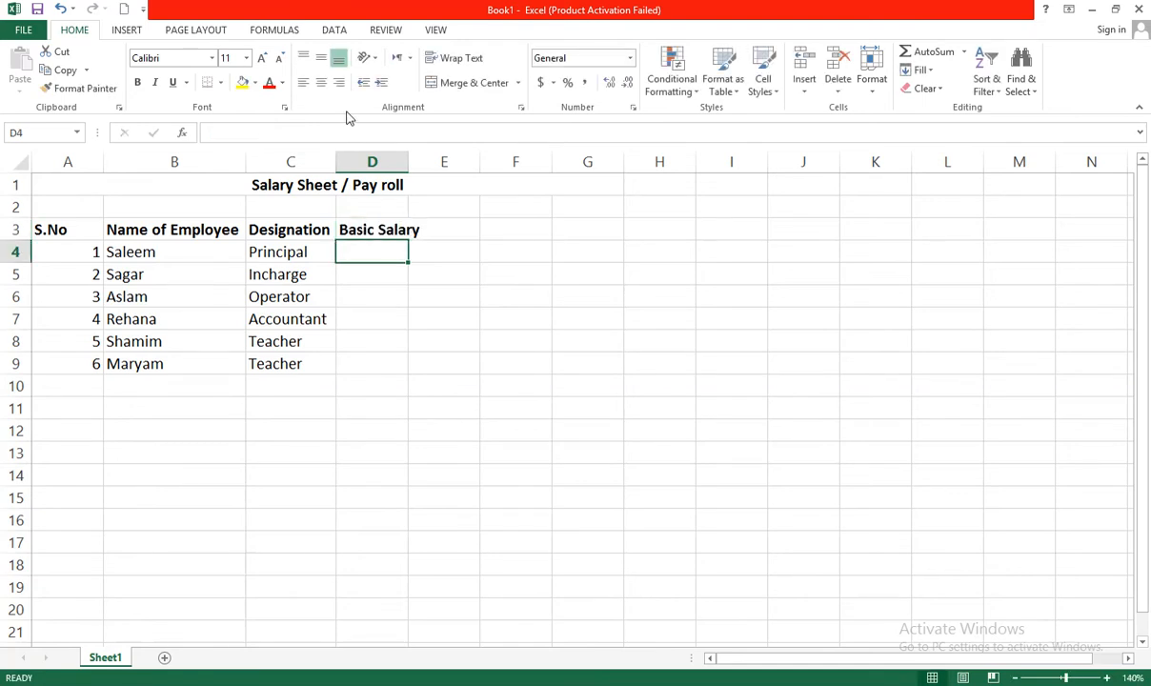
double_click(410, 159)
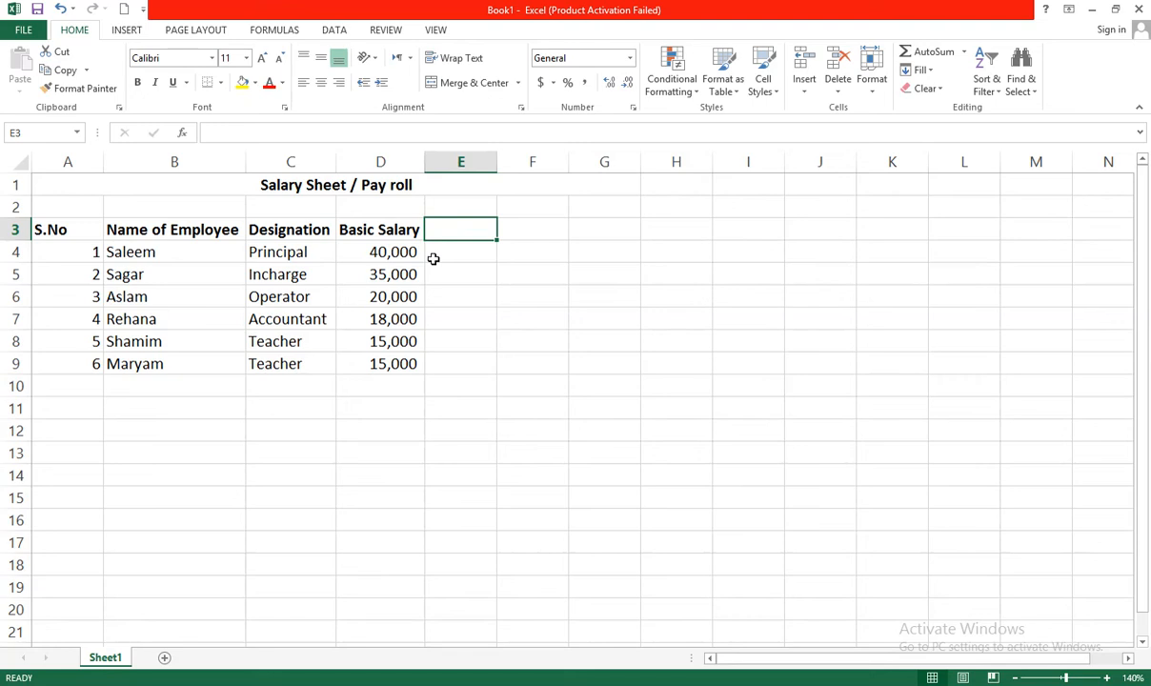
- Add the headers "Per day", "Absent" and "Deduction" in E3:G3 and fit column G to its header
type("Per day")
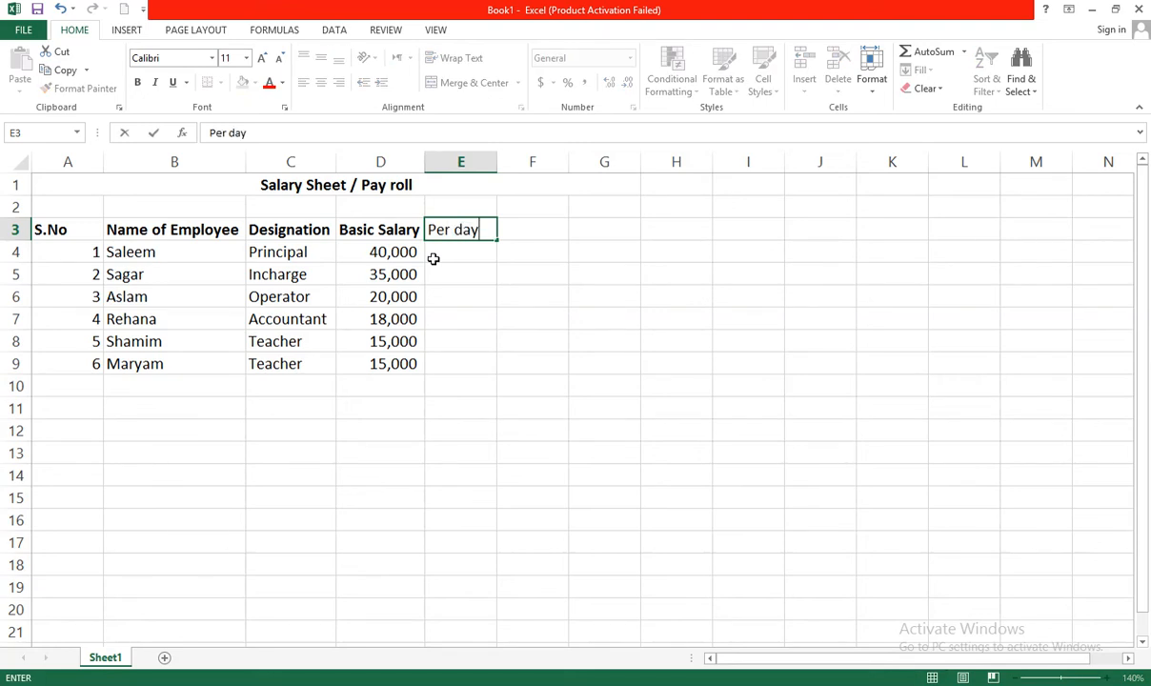
key("Tab")
type("Absent")
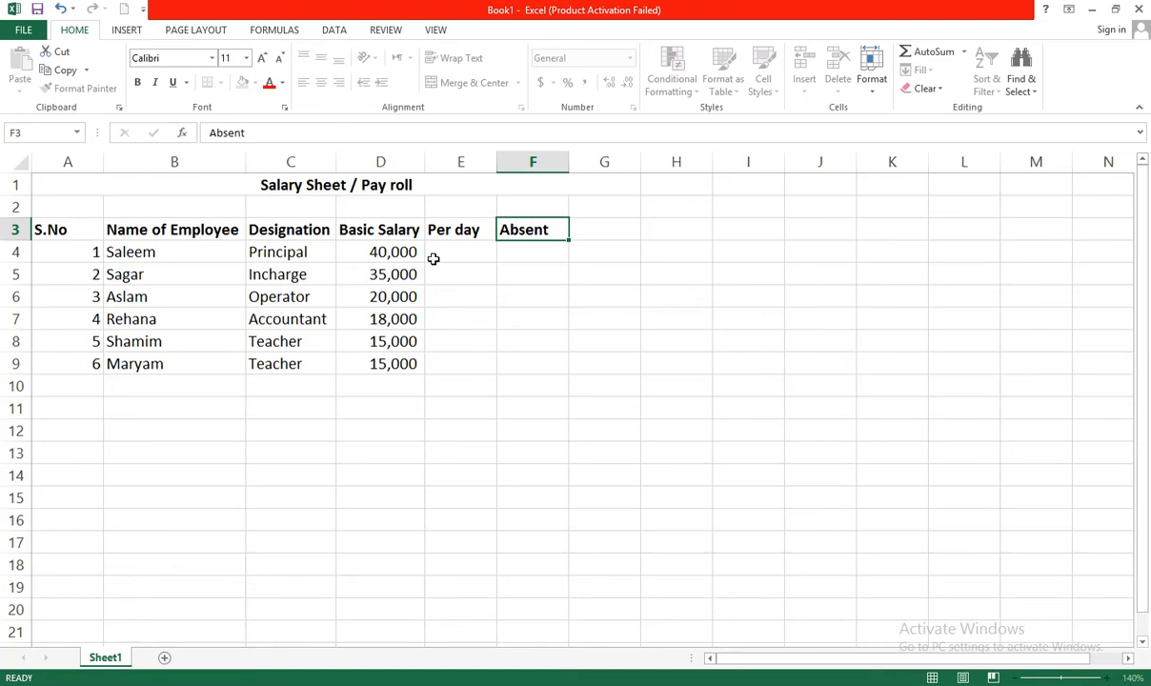
key("Tab")
type("D")
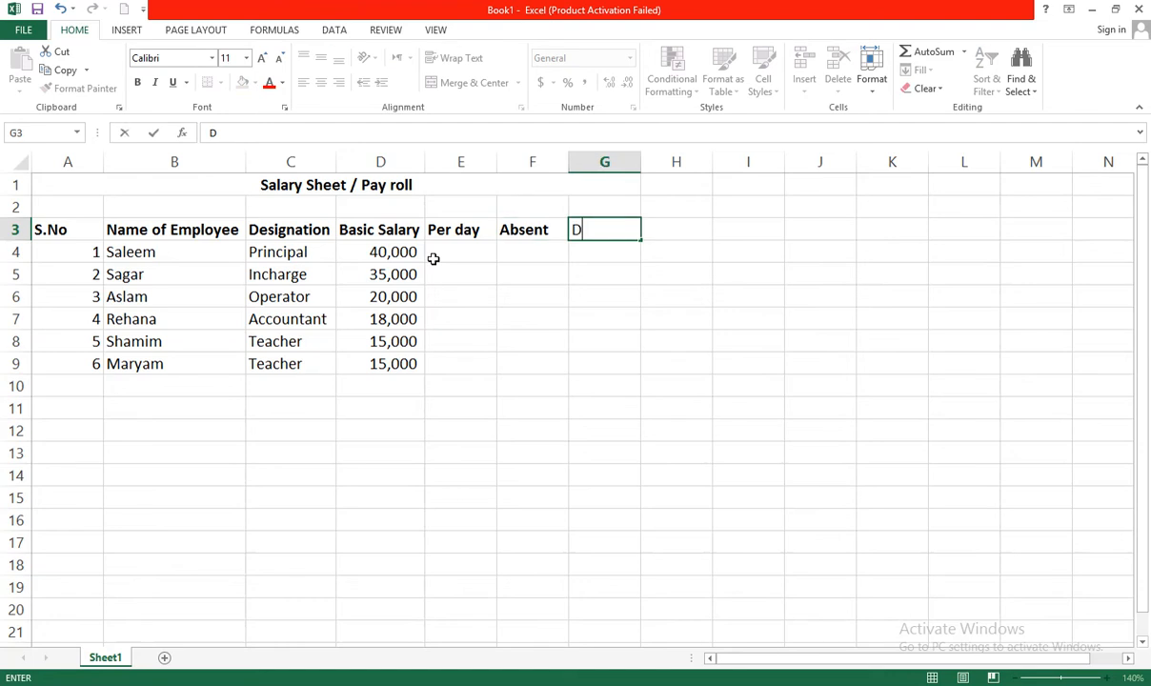
type("eduction")
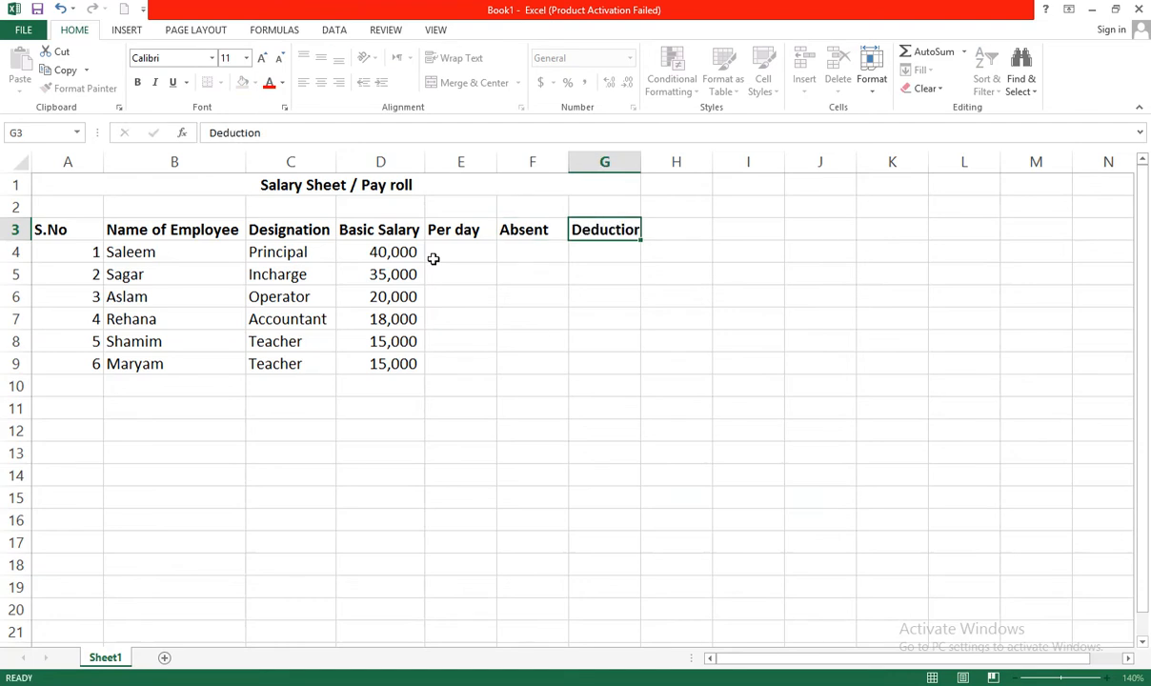
left_click(433, 258)
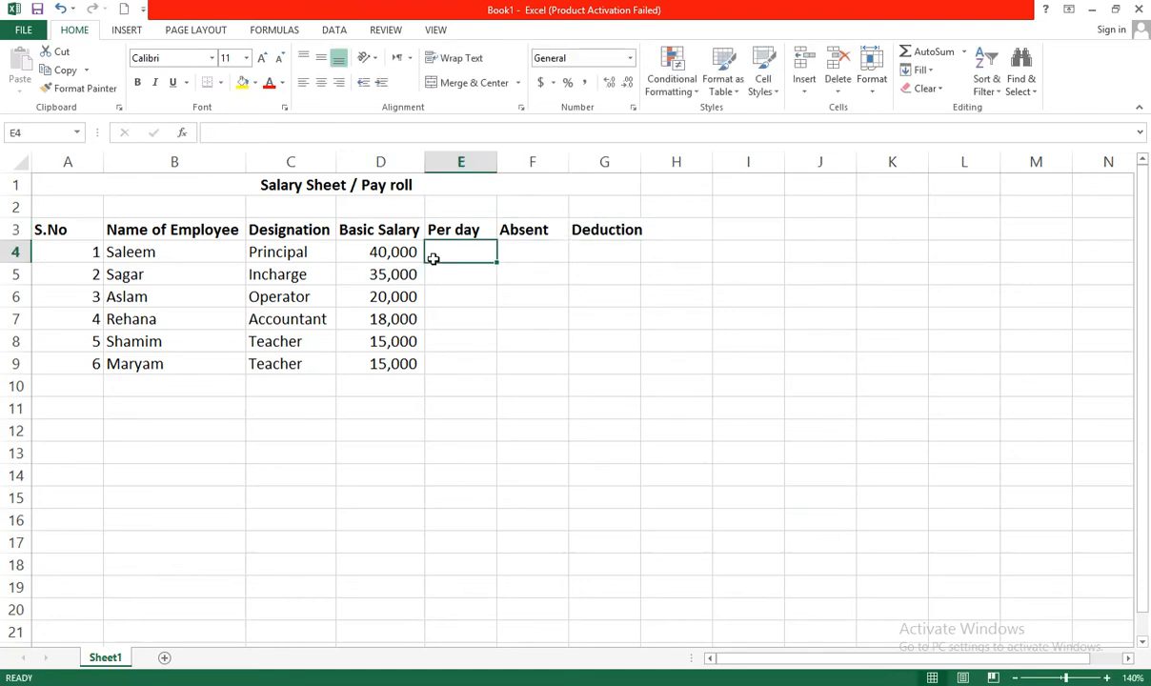
left_click(624, 226)
double_click(641, 162)
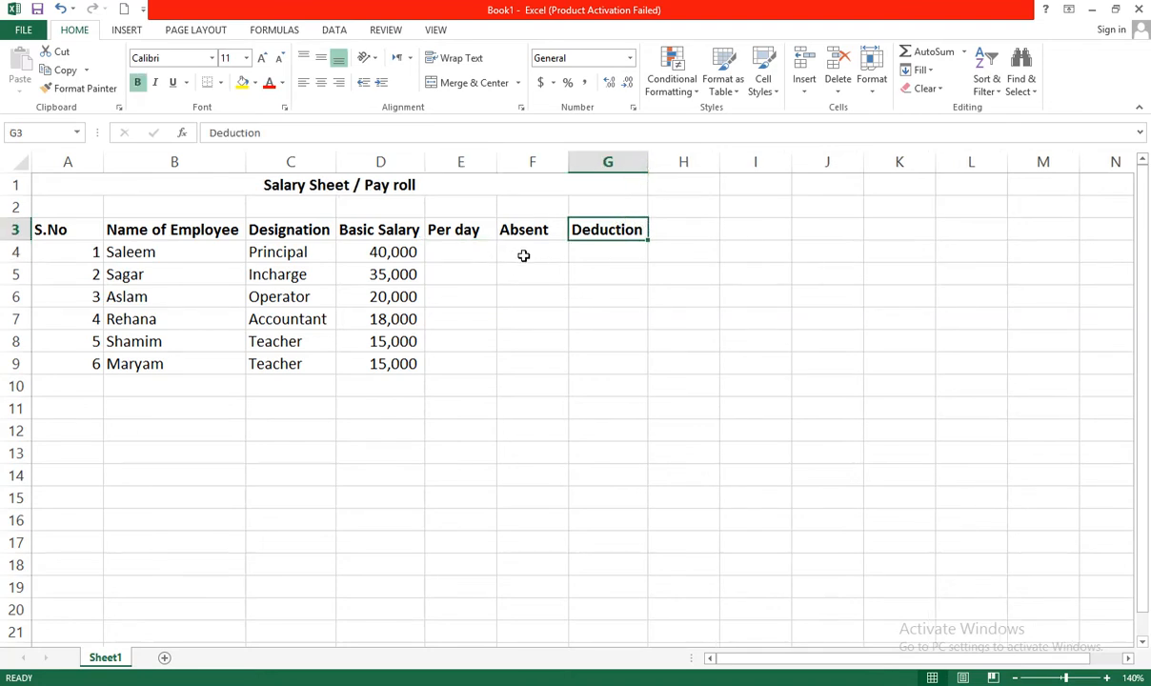
left_click(577, 252)
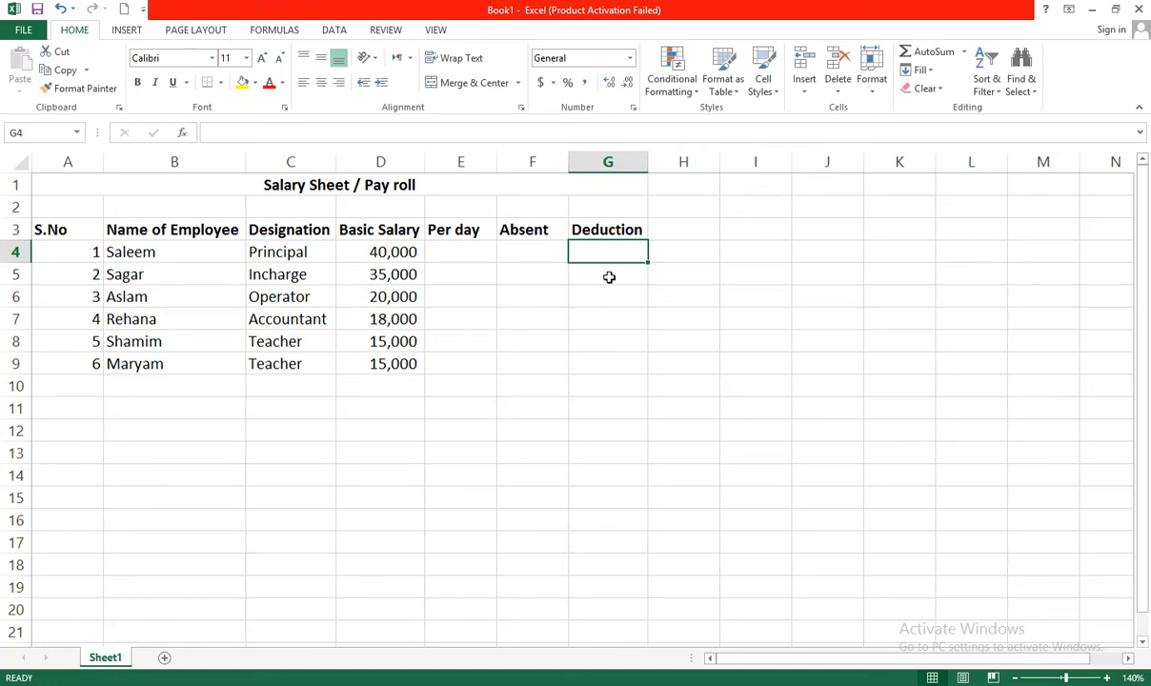
- Calculate the first employee's per-day salary in E4 with the formula =D4/30
left_click(473, 253)
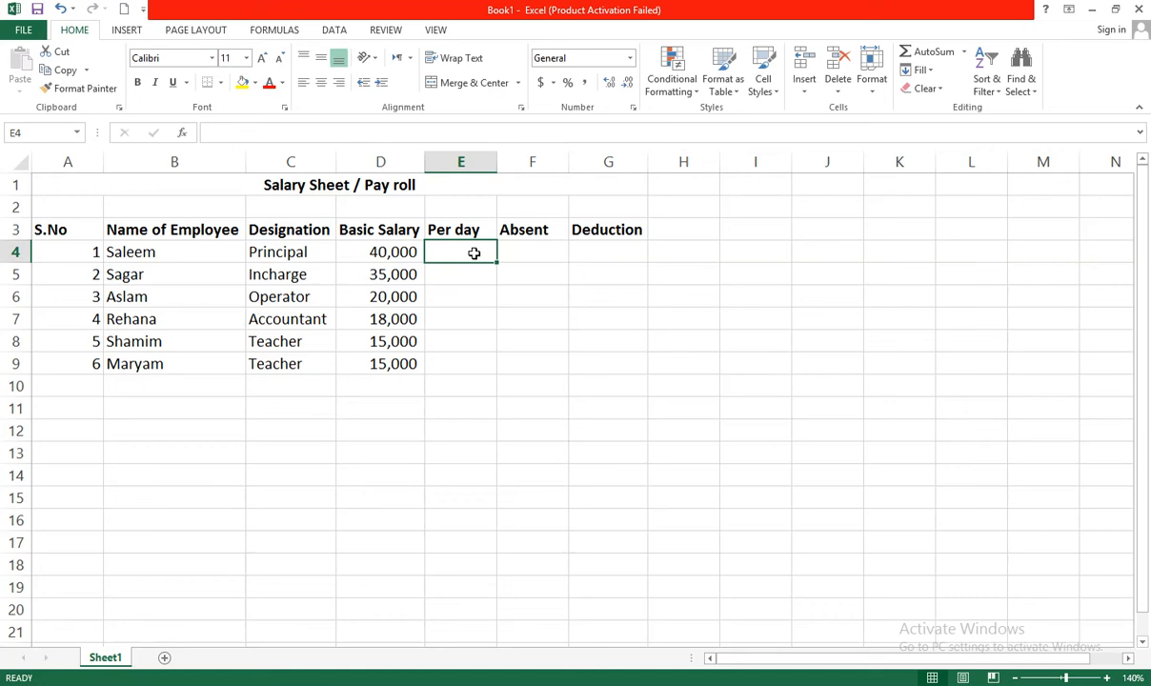
type("=")
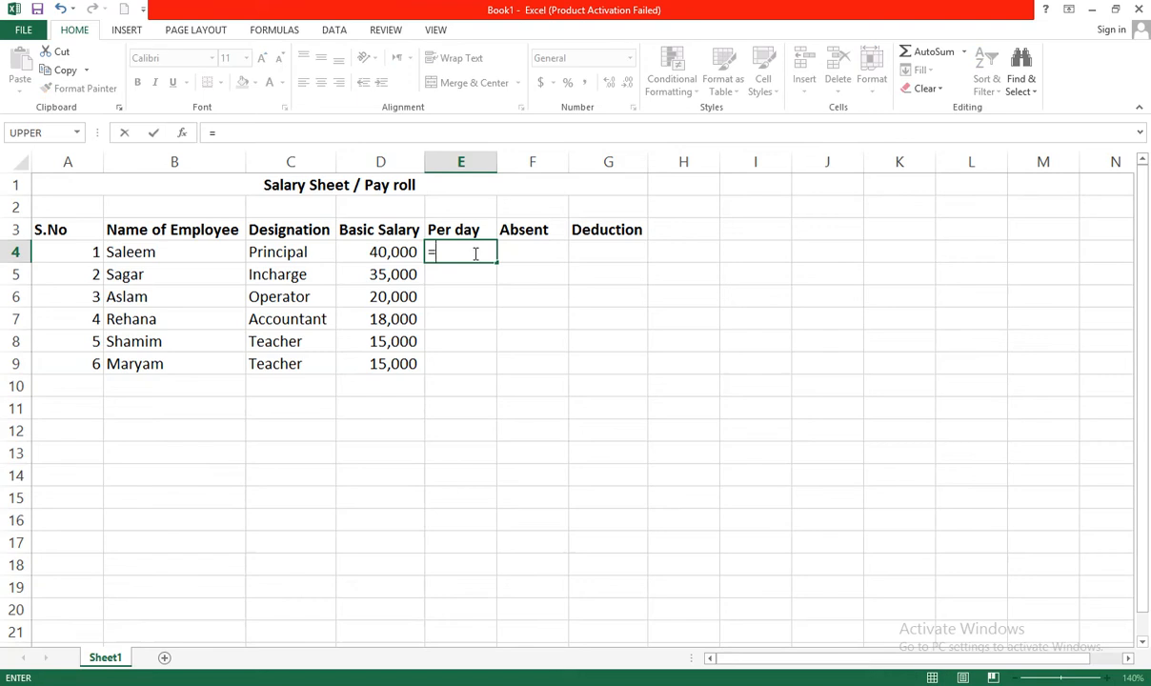
left_click(369, 254)
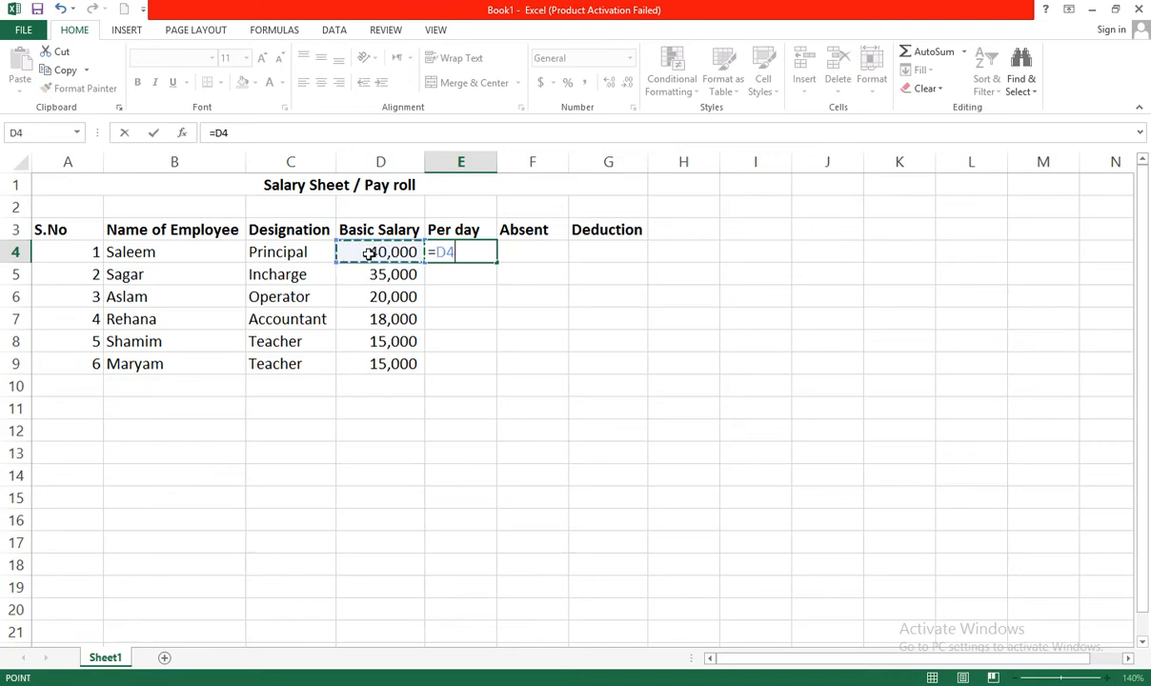
type("/30")
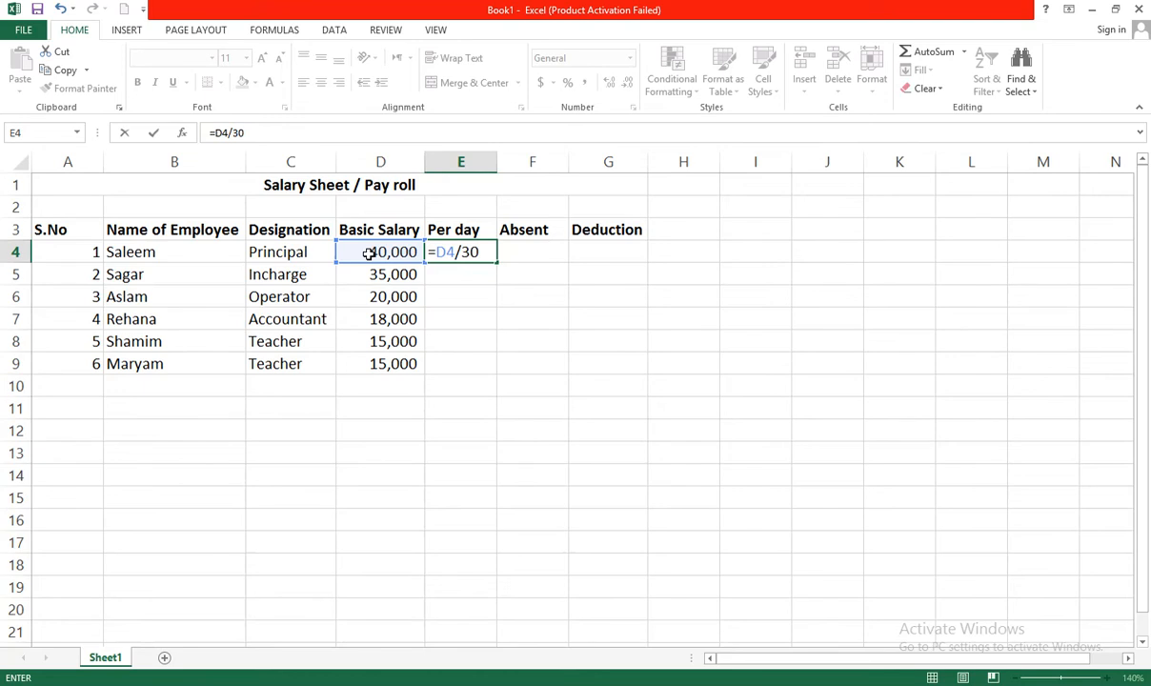
key("Return")
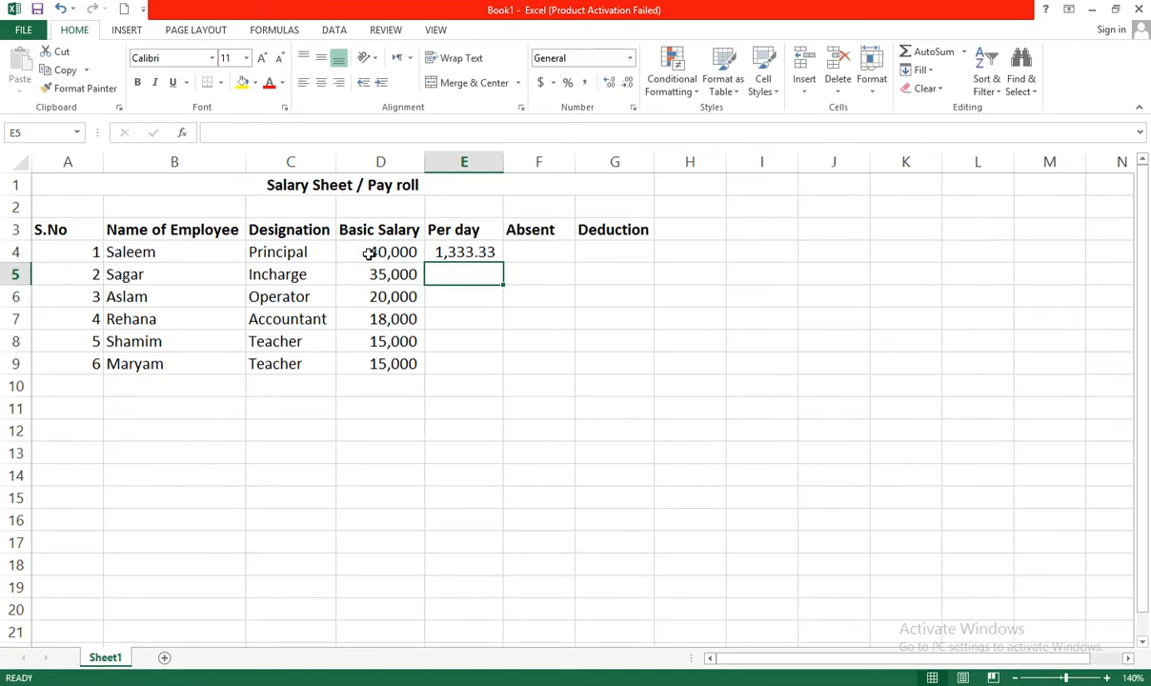
- Format the per-day salary in E4 to show no decimal places
left_click(482, 251)
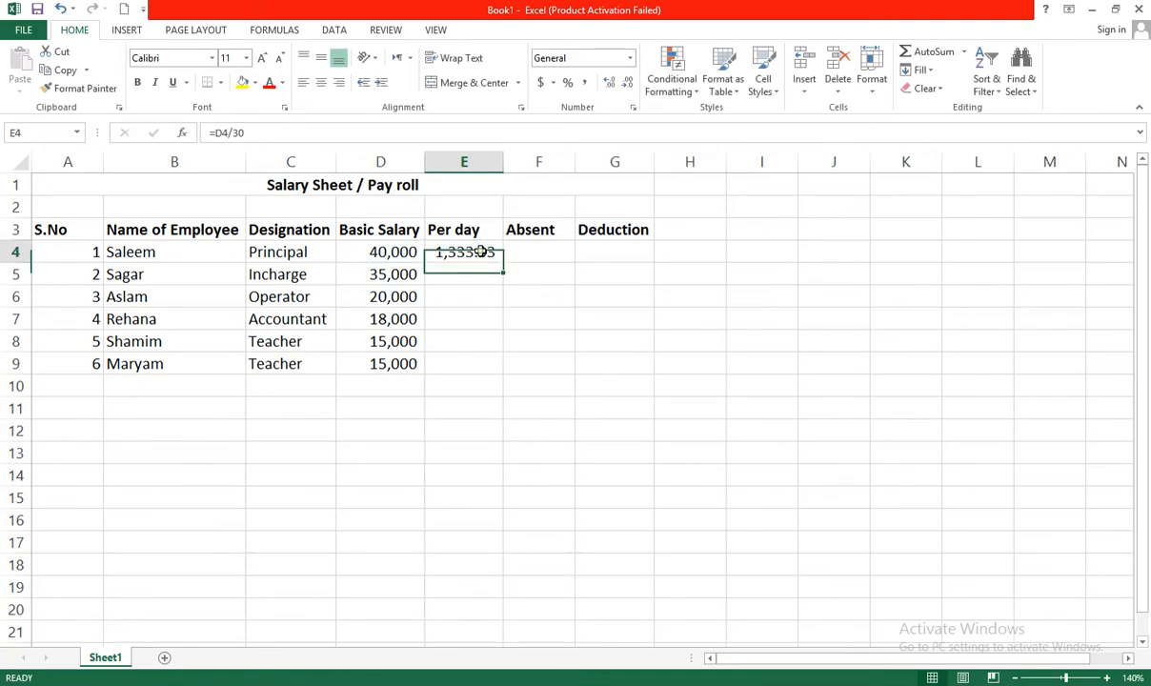
left_click(628, 84)
left_click(628, 84)
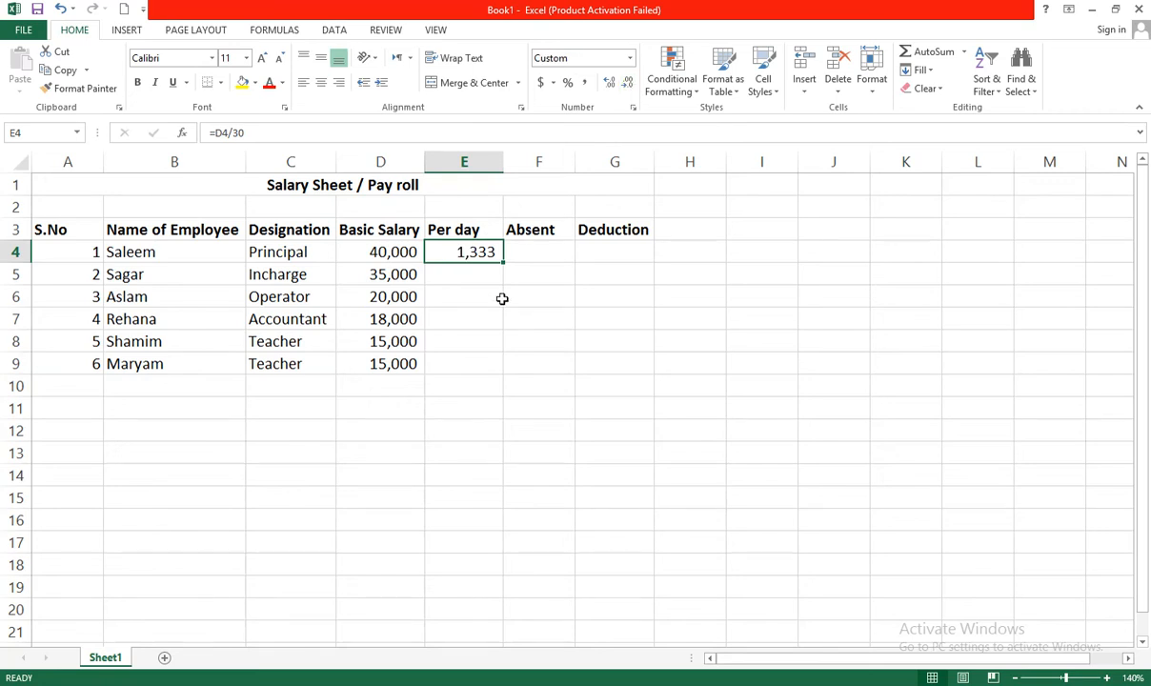
- Fill the per-day formula from E4 down to E9 for the remaining employees
left_click(483, 360, "shift")
left_click(470, 250)
left_click_drag(504, 263, 486, 374)
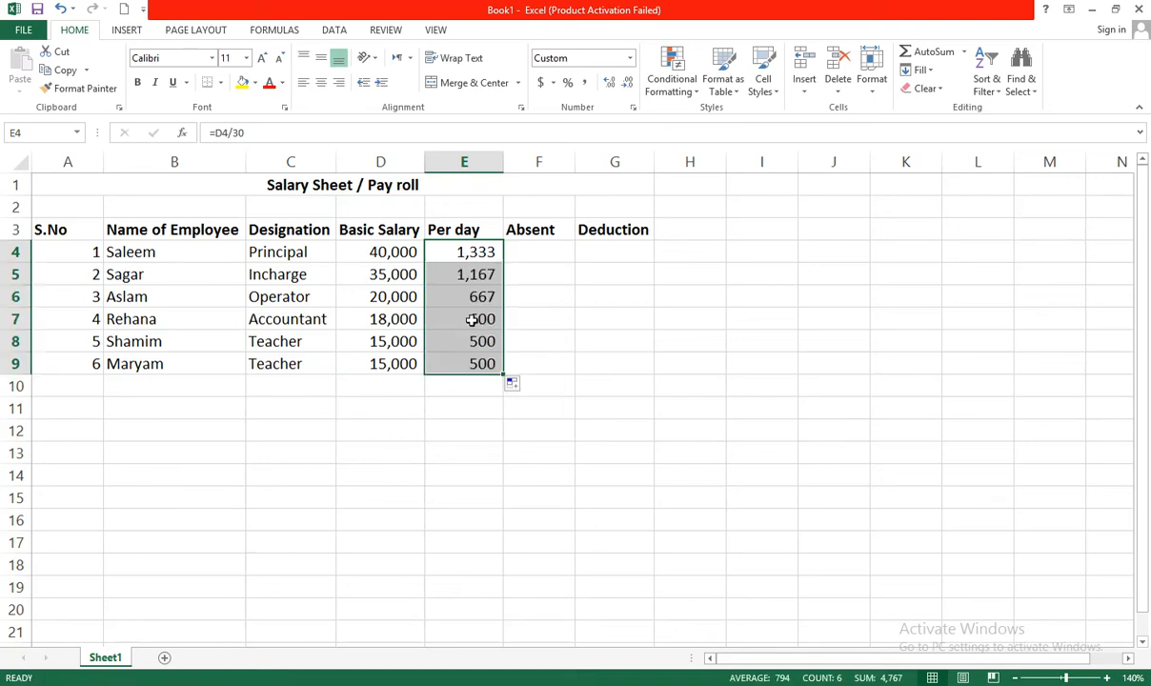
- Enter the employees' absences 1, 2, 3, 1, 4 and 1 in F4:F9
left_click(535, 255)
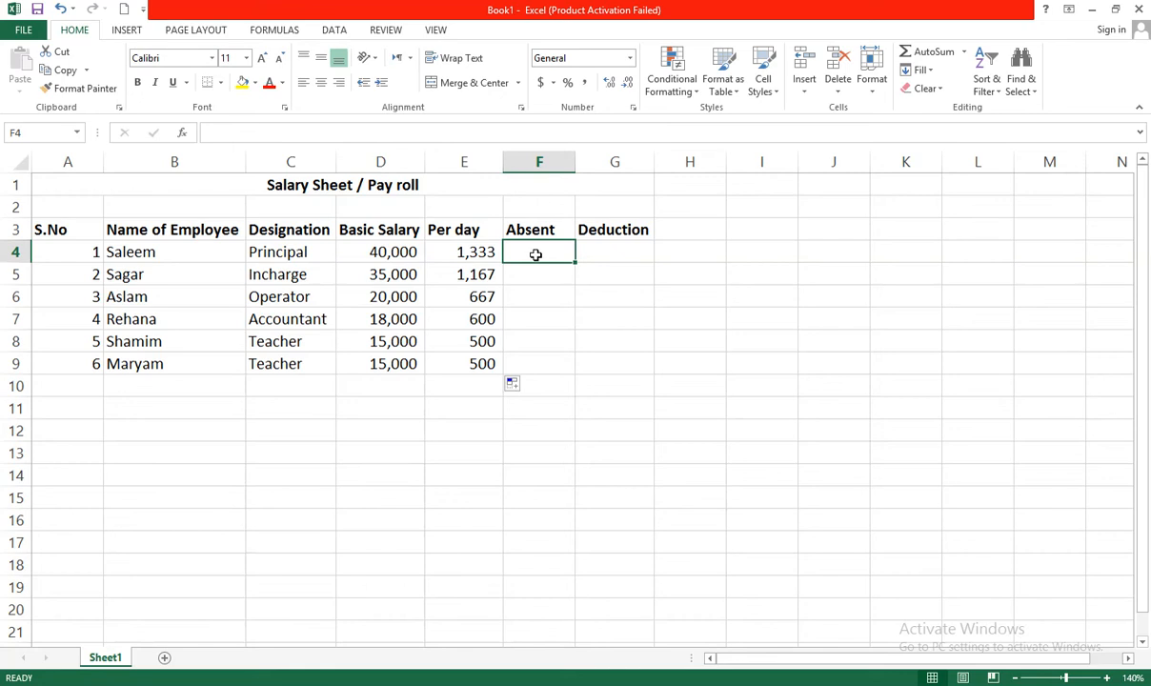
type("1")
key("Return")
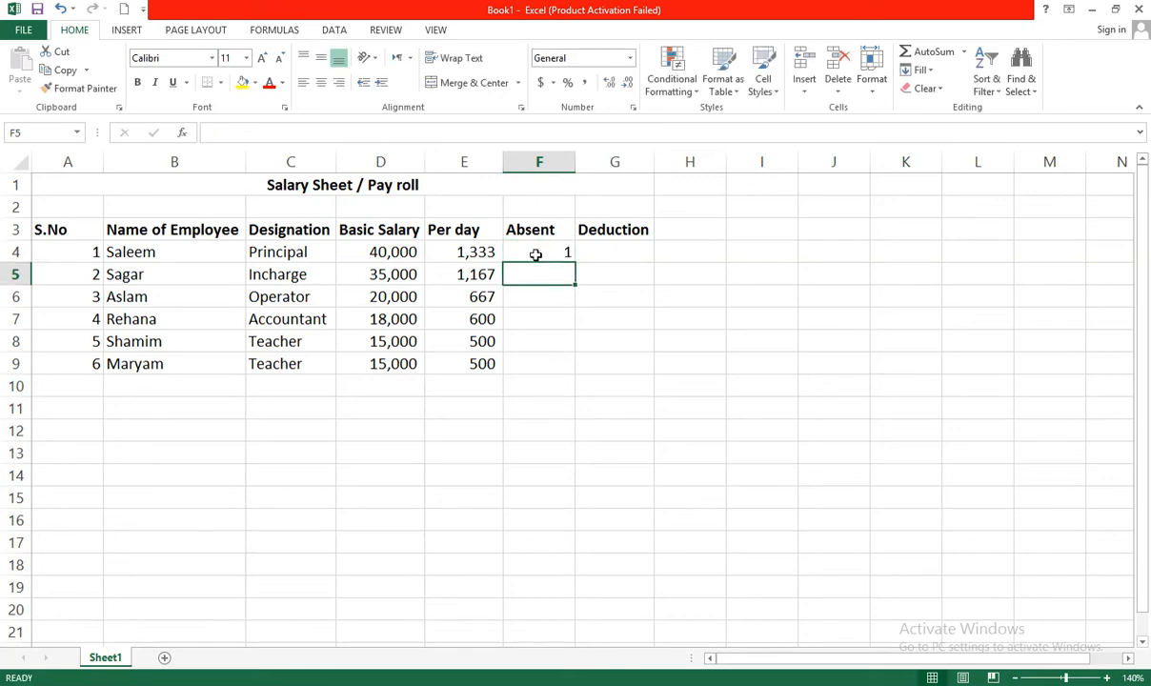
type("2")
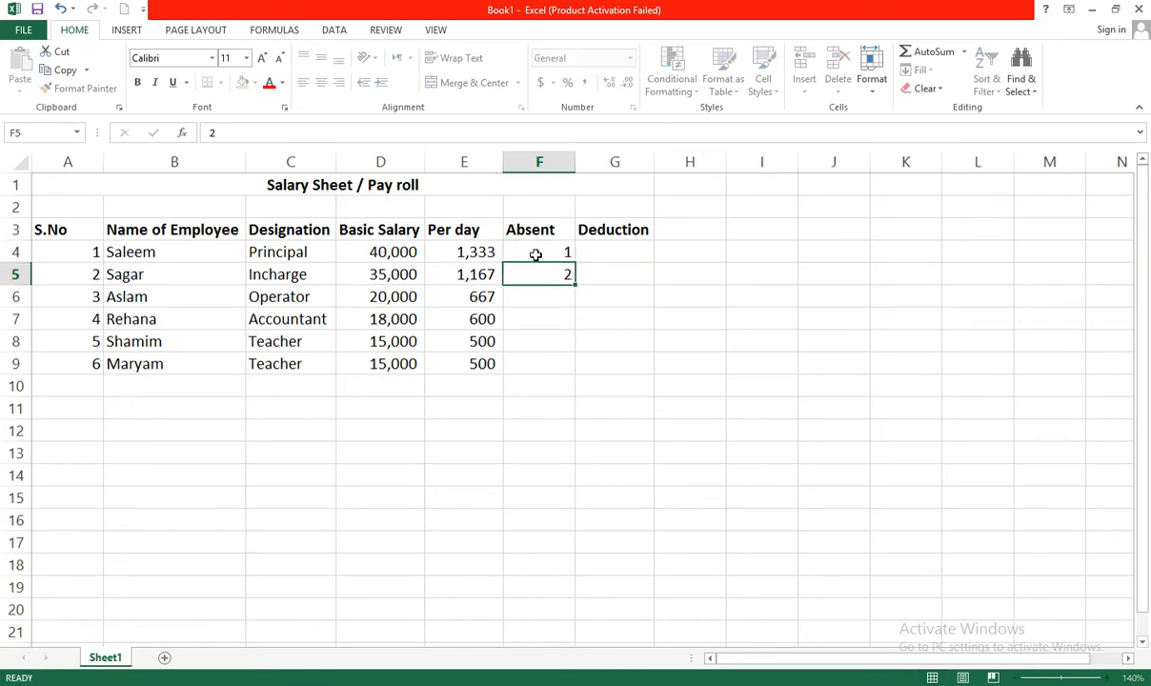
key("Return")
type("3")
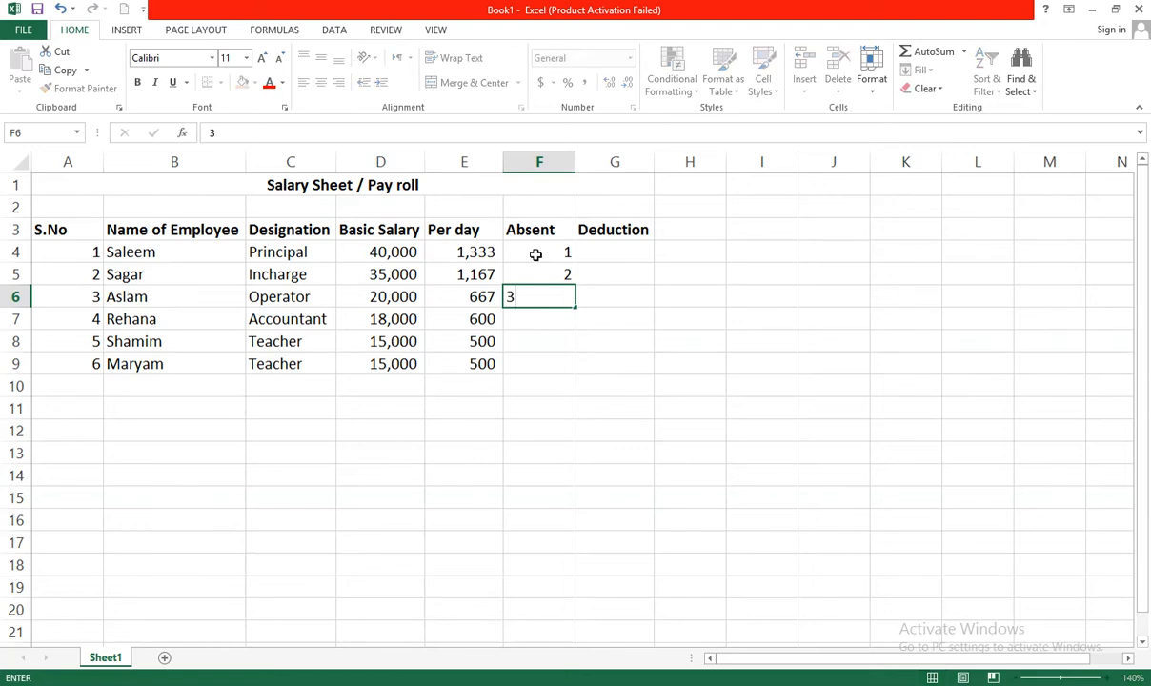
key("Return")
type("1")
key("Return")
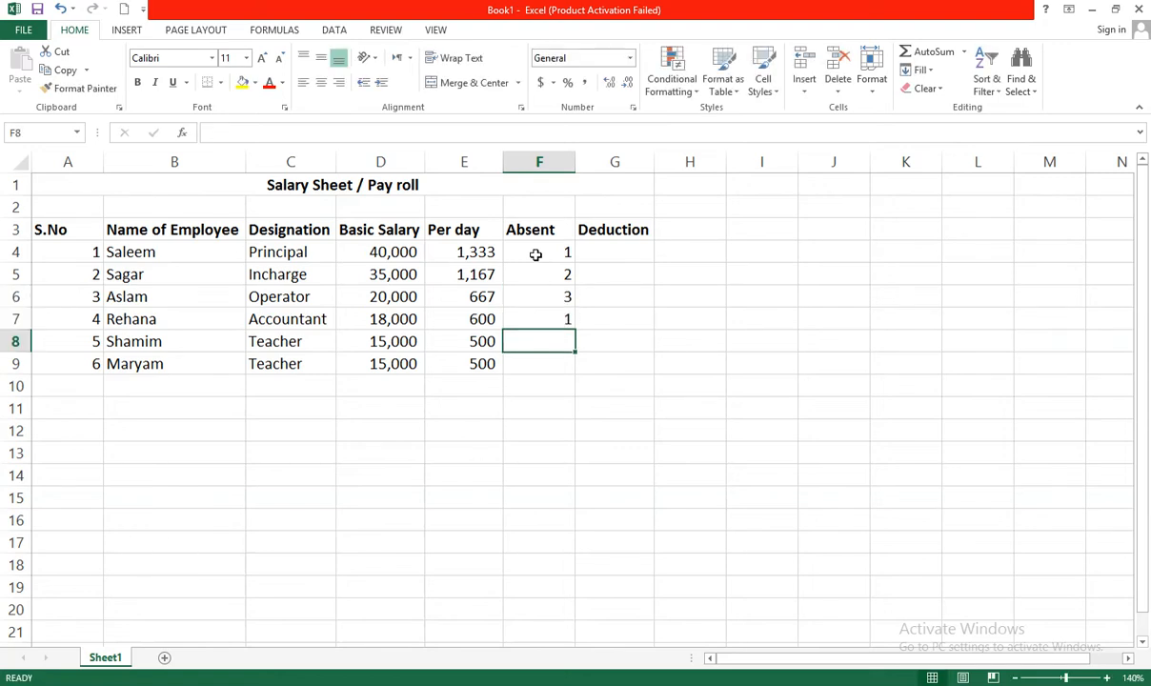
type("4")
key("Return")
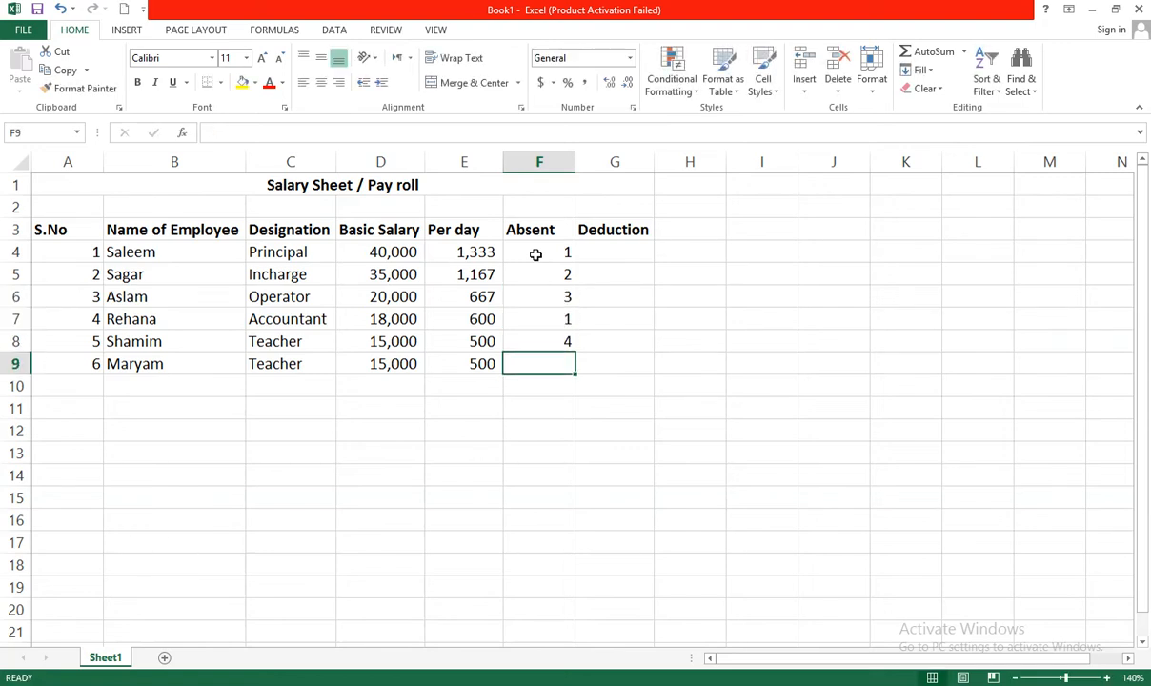
type("1")
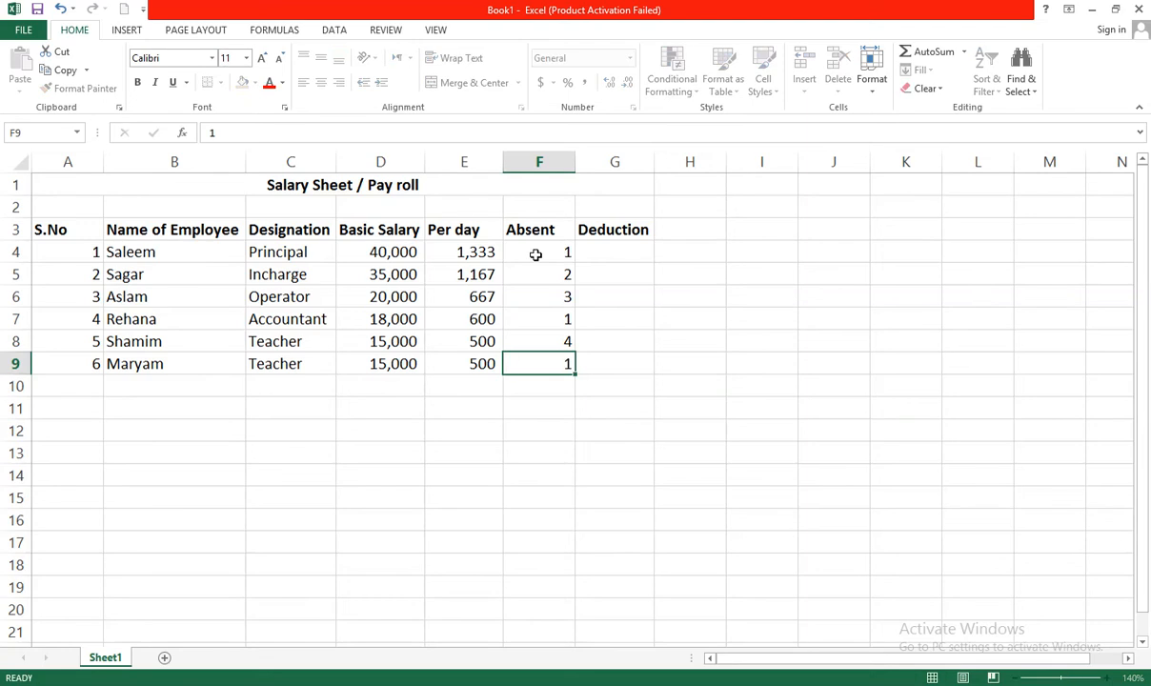
key("Return")
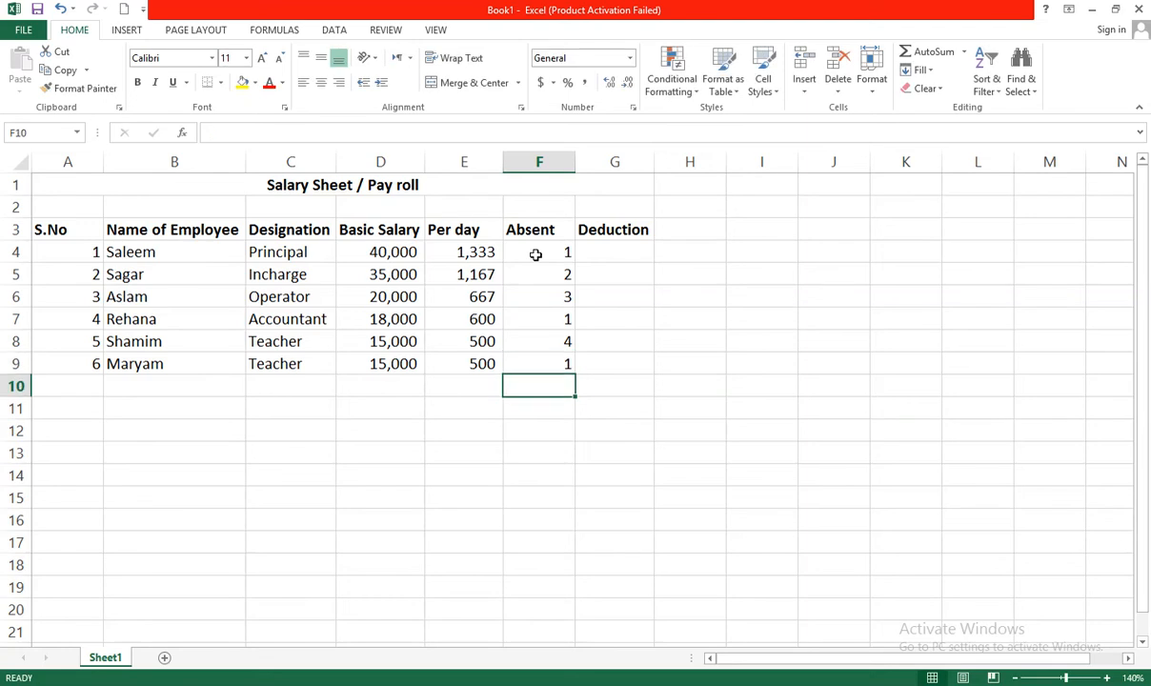
- Calculate the first employee's deduction in G4 with the formula =E4*F4
left_click(625, 257)
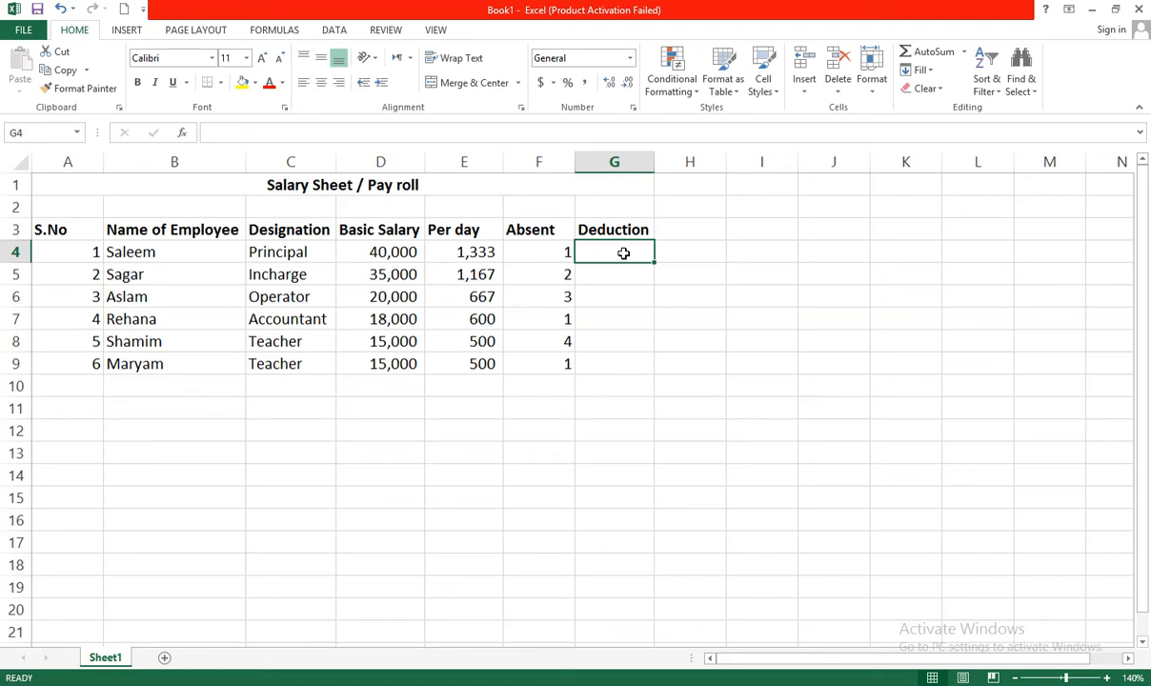
type("=")
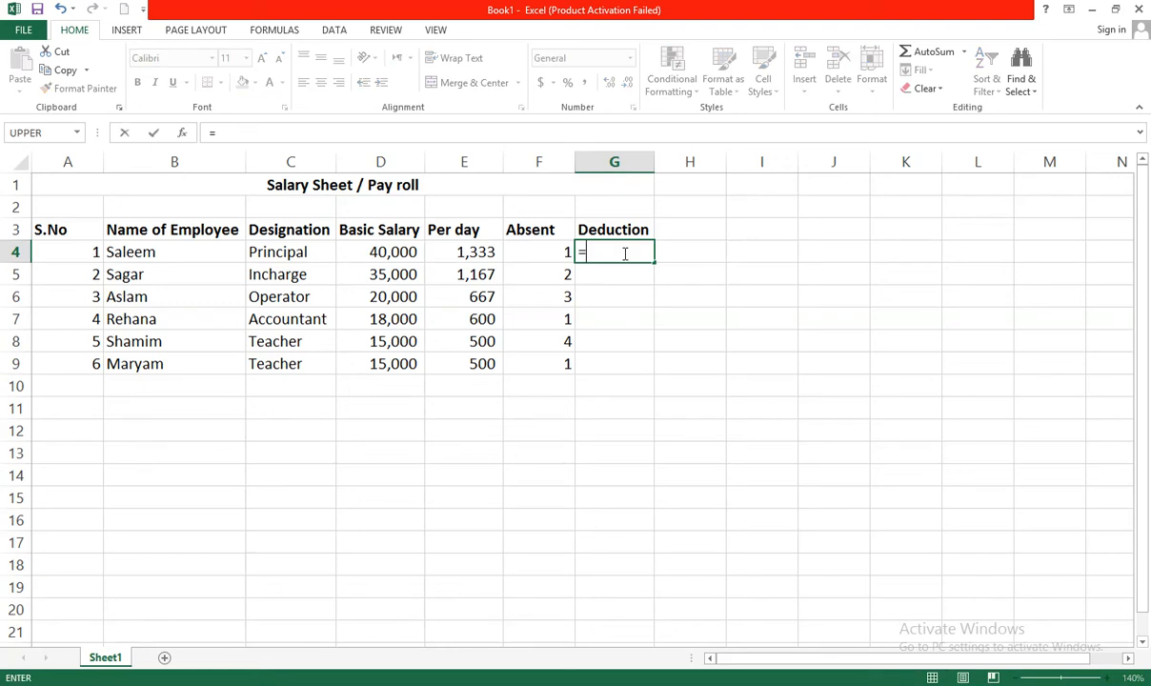
left_click(471, 253)
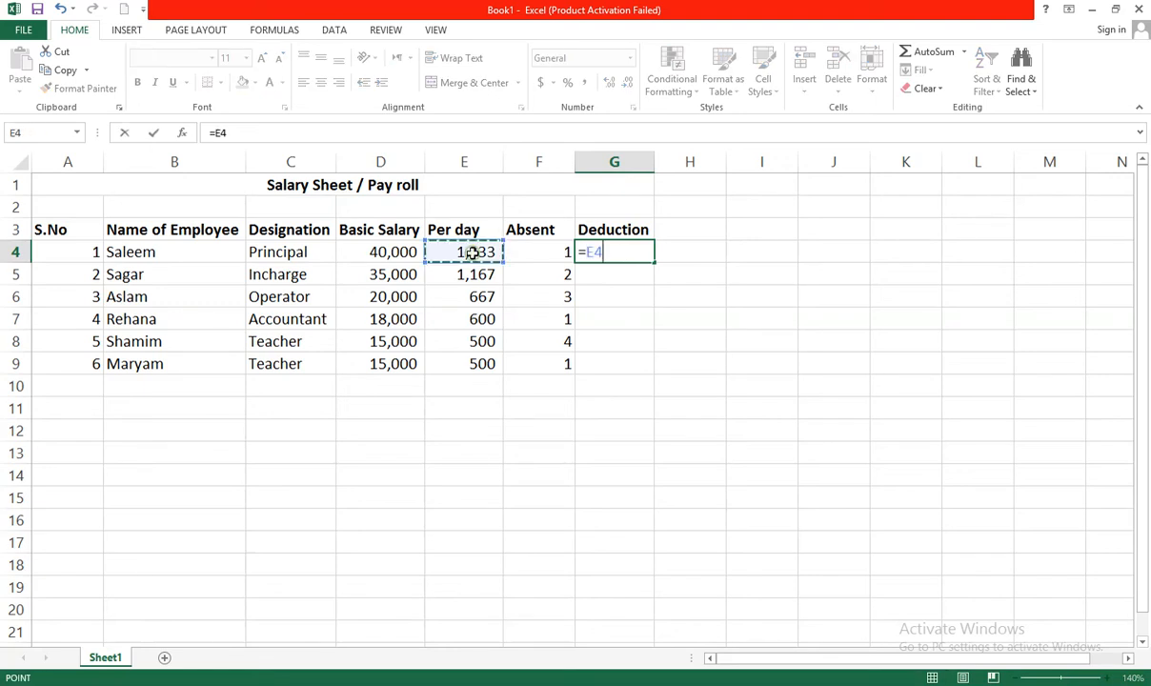
type("*")
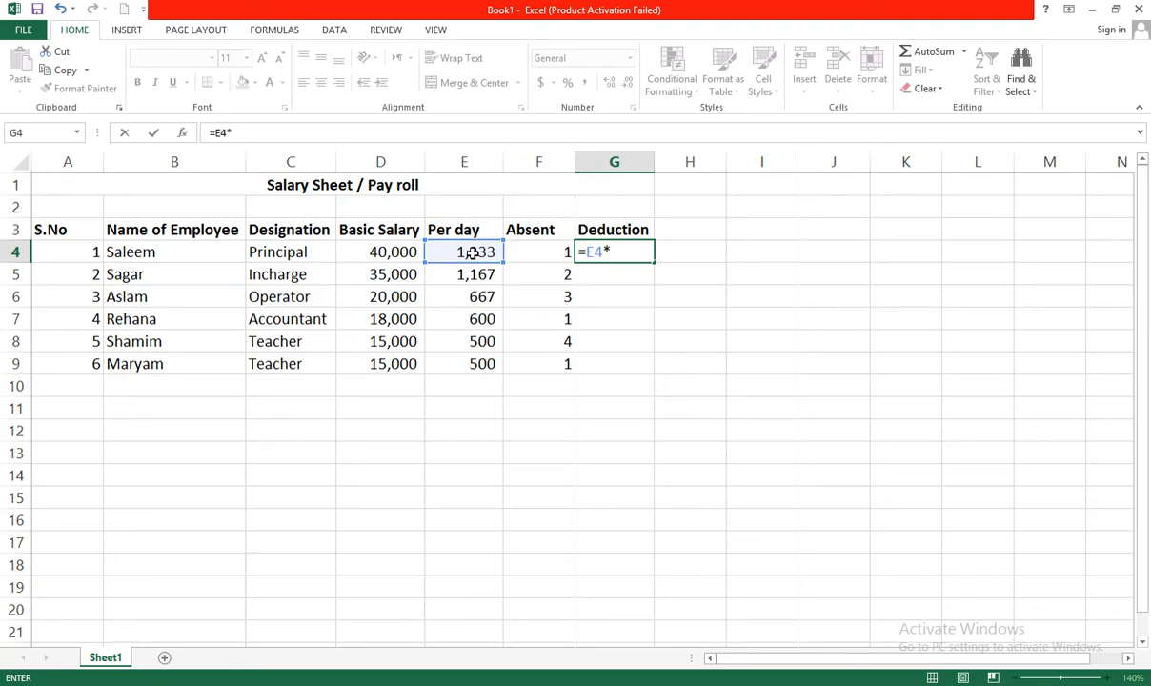
left_click(539, 252)
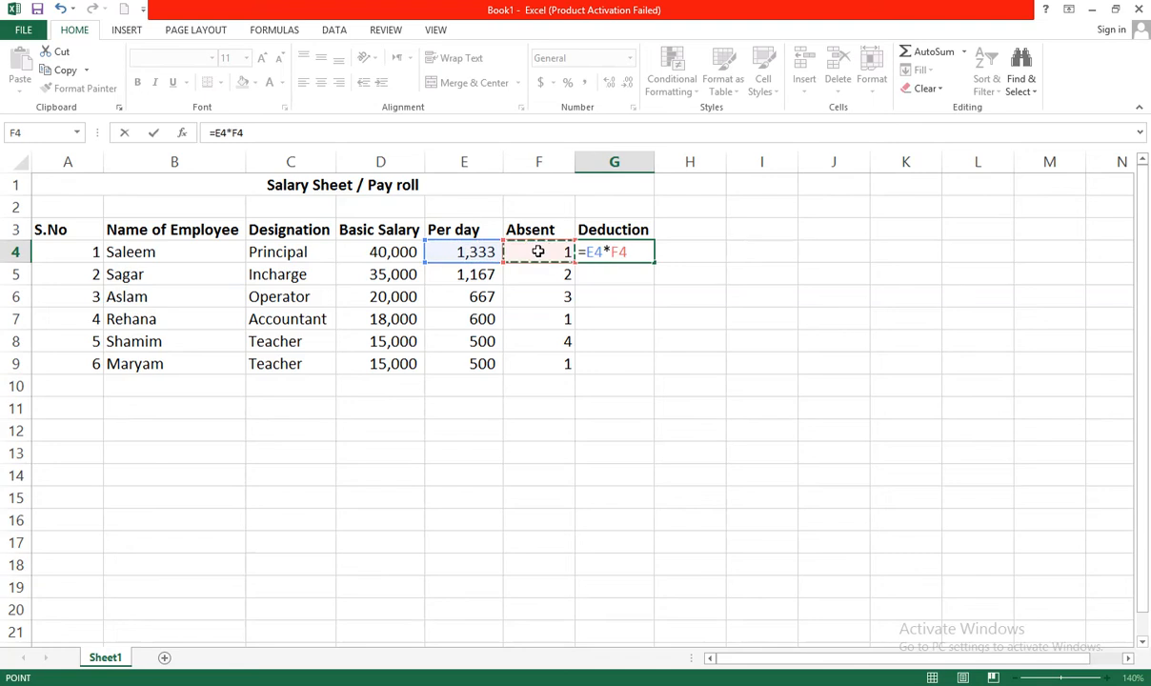
key("Return")
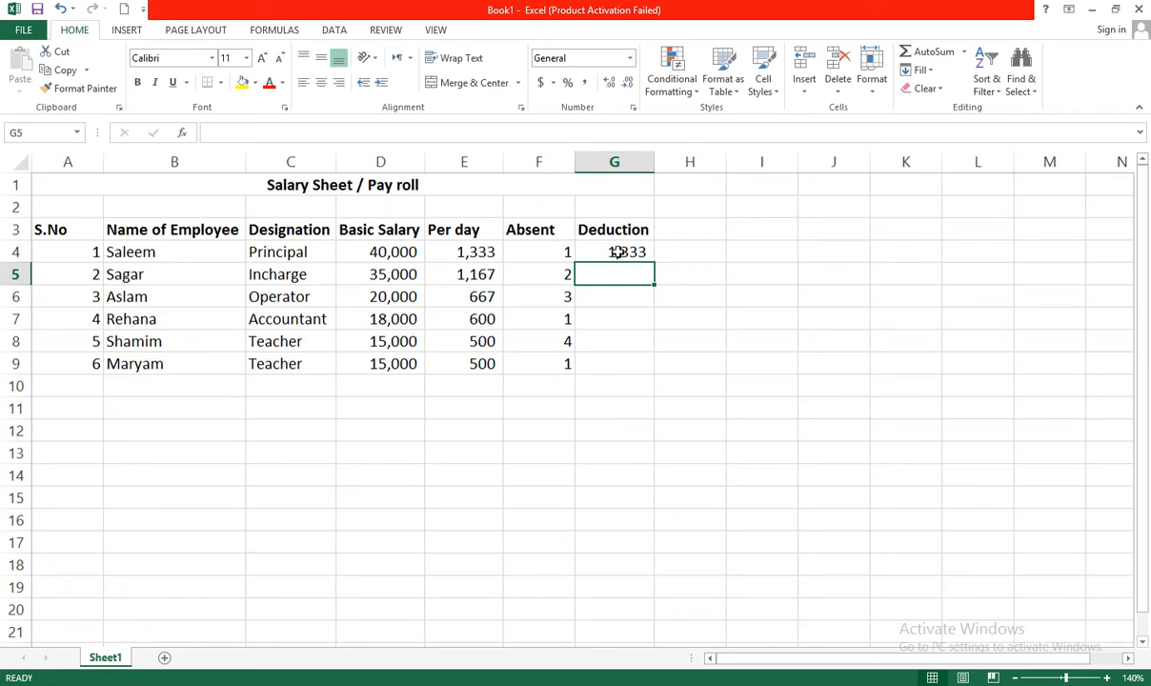
- Test the deduction formula by changing the first employee's absences in F4 to 3, and leave them at 2
left_click(549, 252)
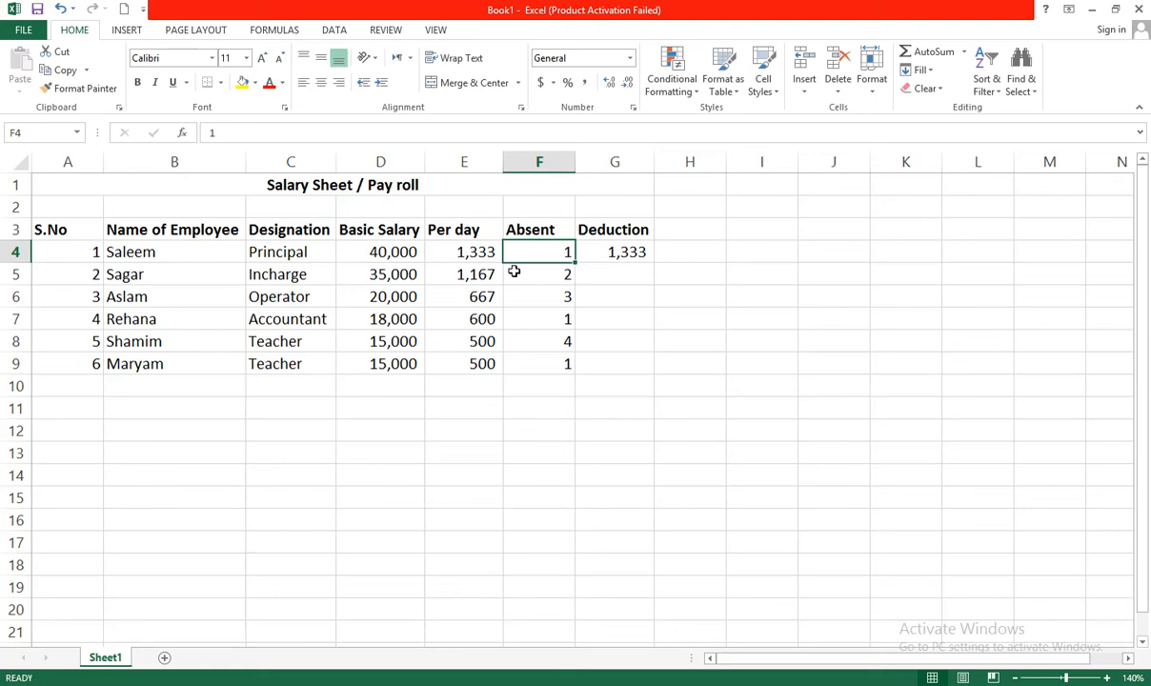
type("3")
key("Return")
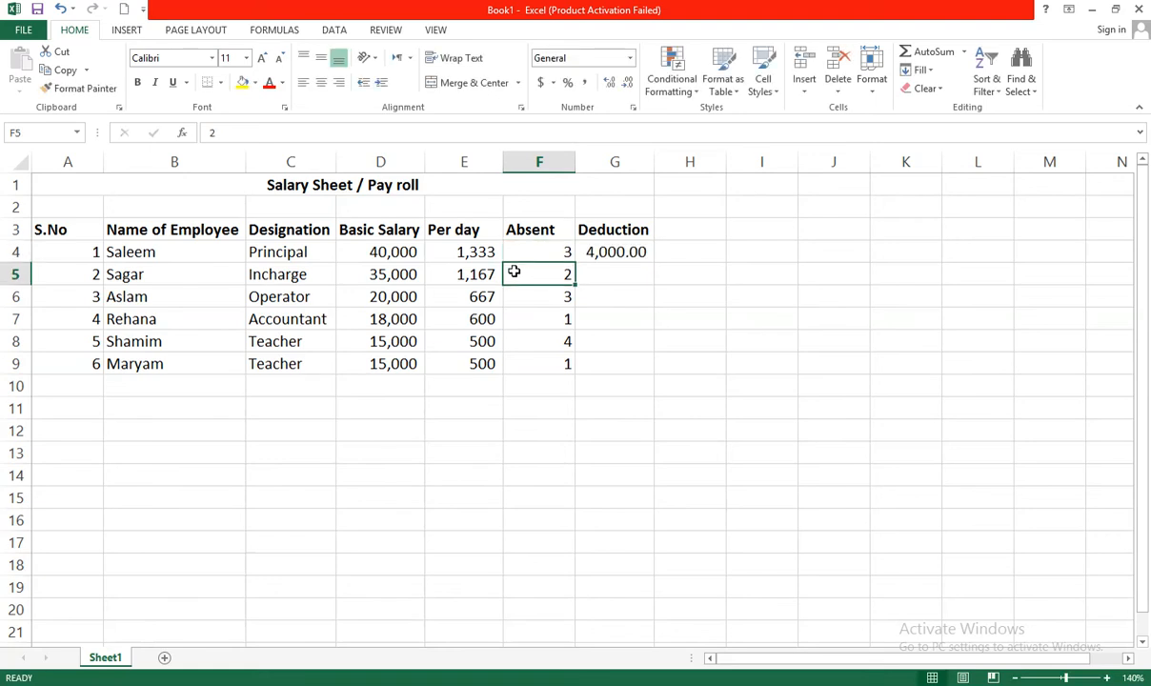
key("Up")
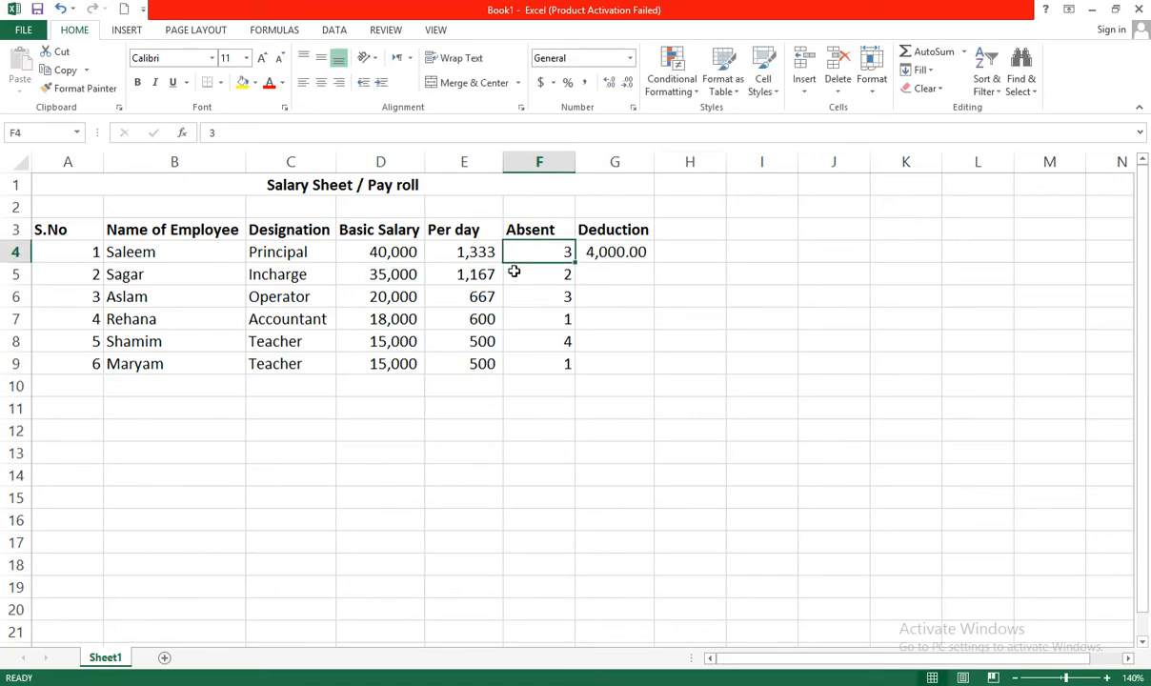
type("2")
key("Return")
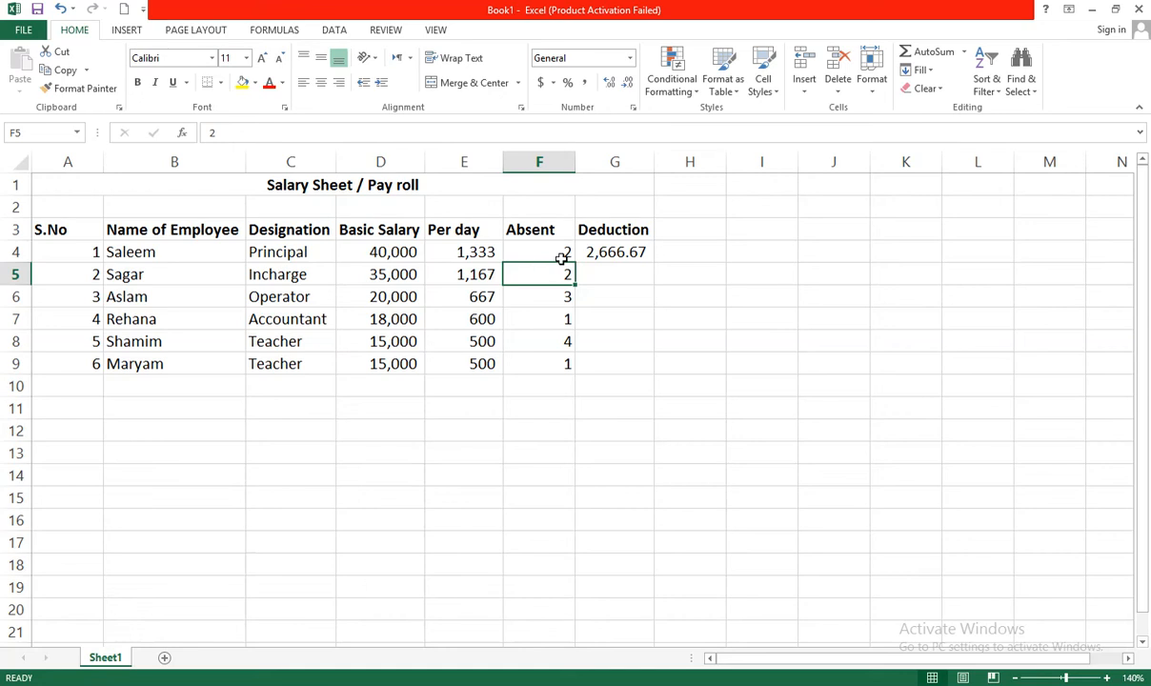
- Fill the deduction formula from G4 down to G9 for the remaining employees
left_click(595, 276)
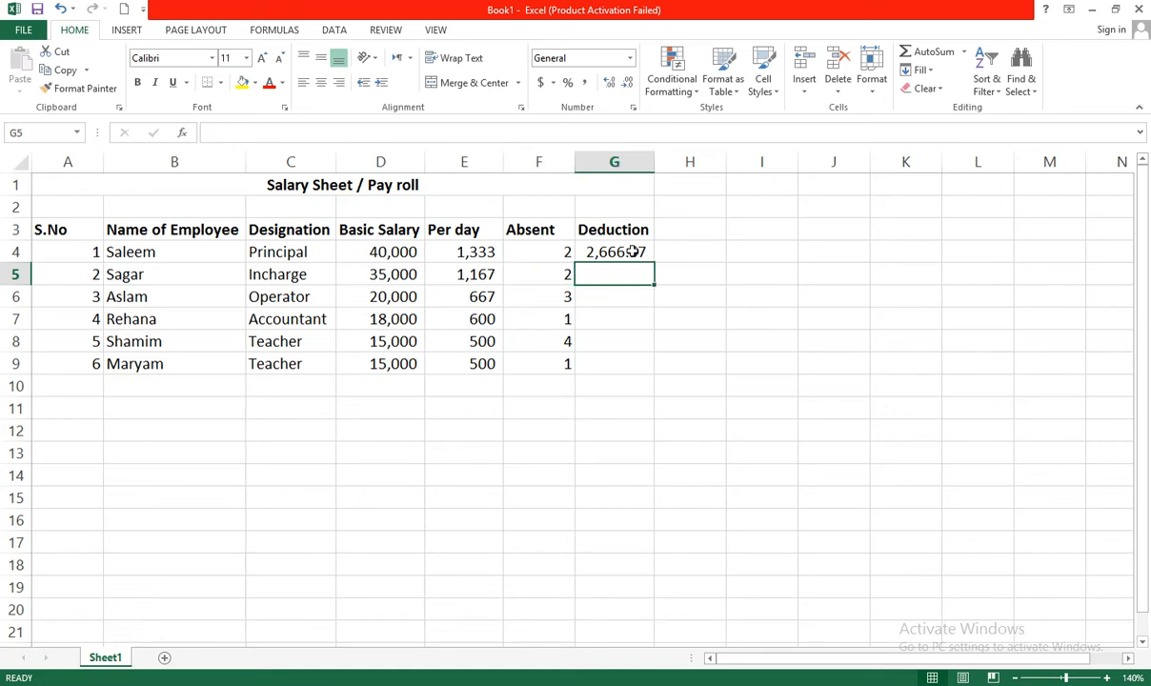
left_click(634, 254)
left_click_drag(655, 262, 651, 370)
left_click(636, 296)
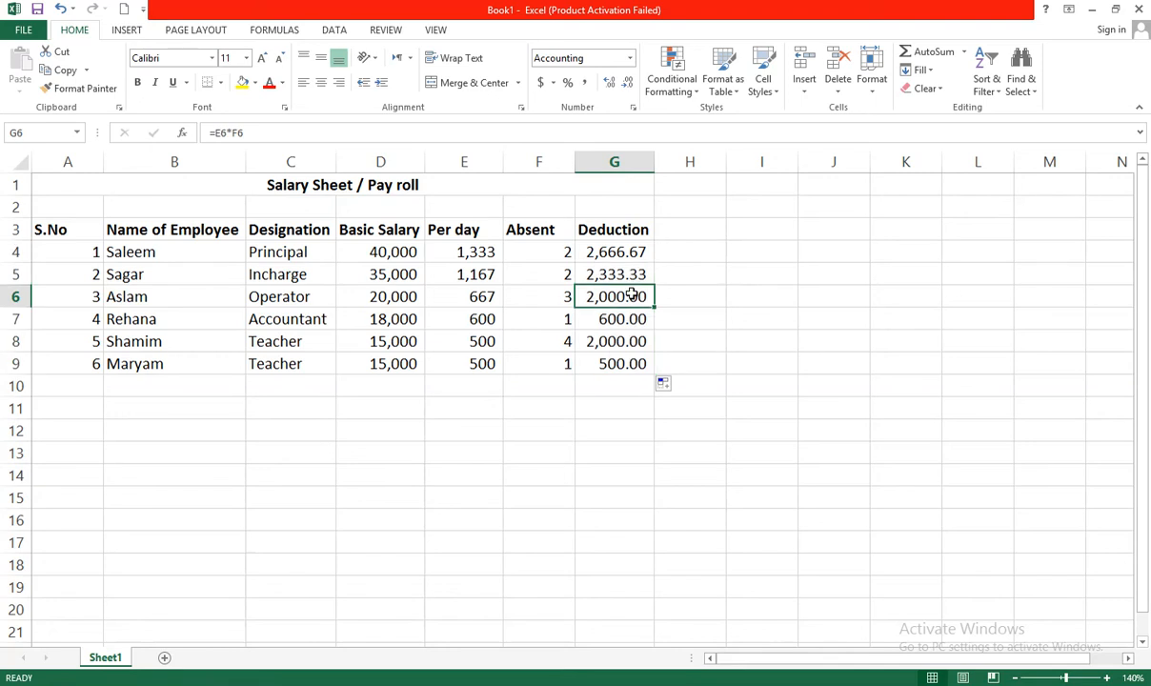
- Format the deductions in G4:G9 to show no decimal places
left_click_drag(632, 253, 624, 364)
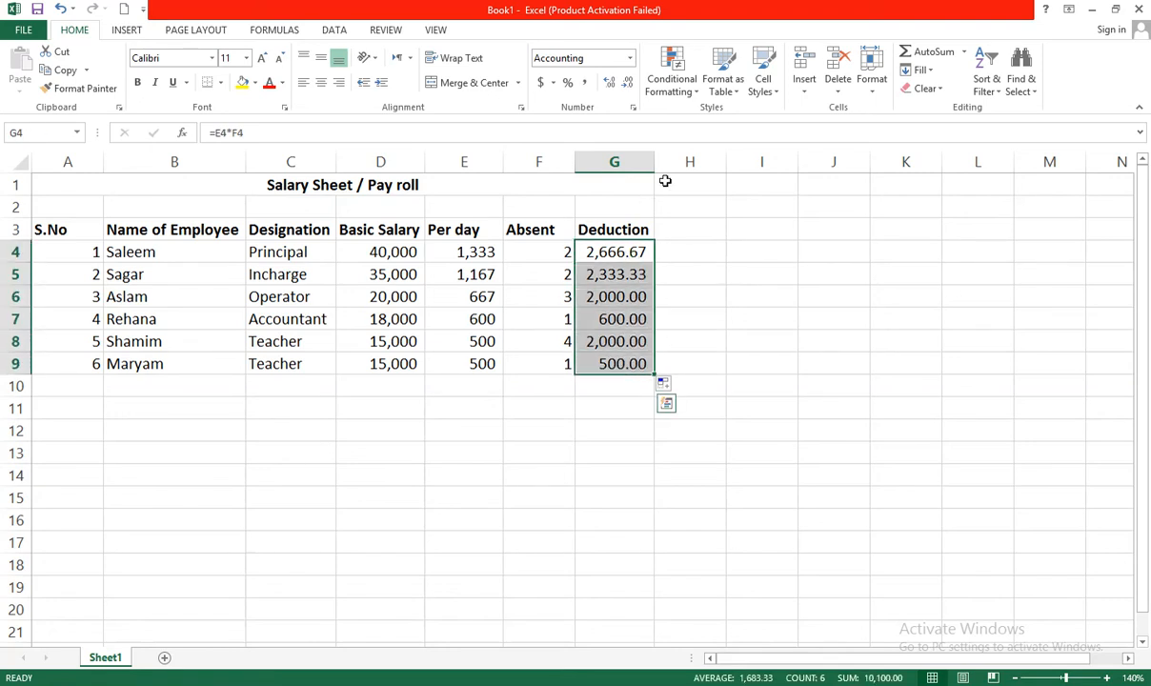
left_click(628, 84)
left_click(628, 84)
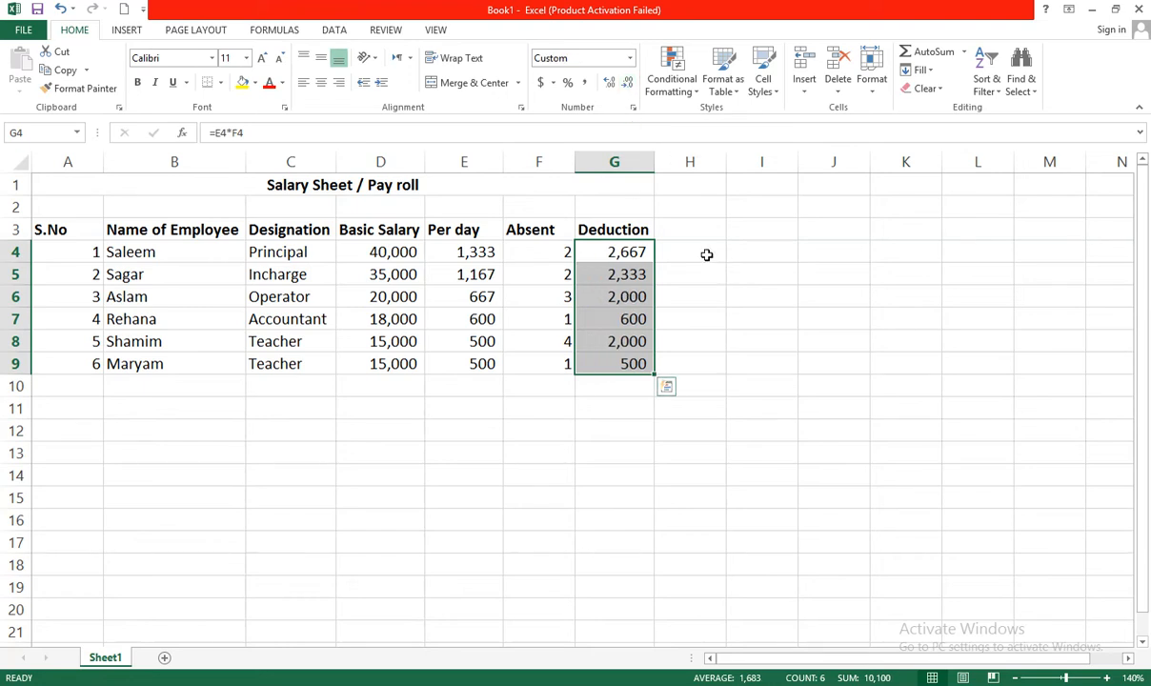
- Add the header "Advance" in H3 and enter 5000, 3000, 1000, 2000, 3000 and 1000 in H4:H9
left_click(702, 233)
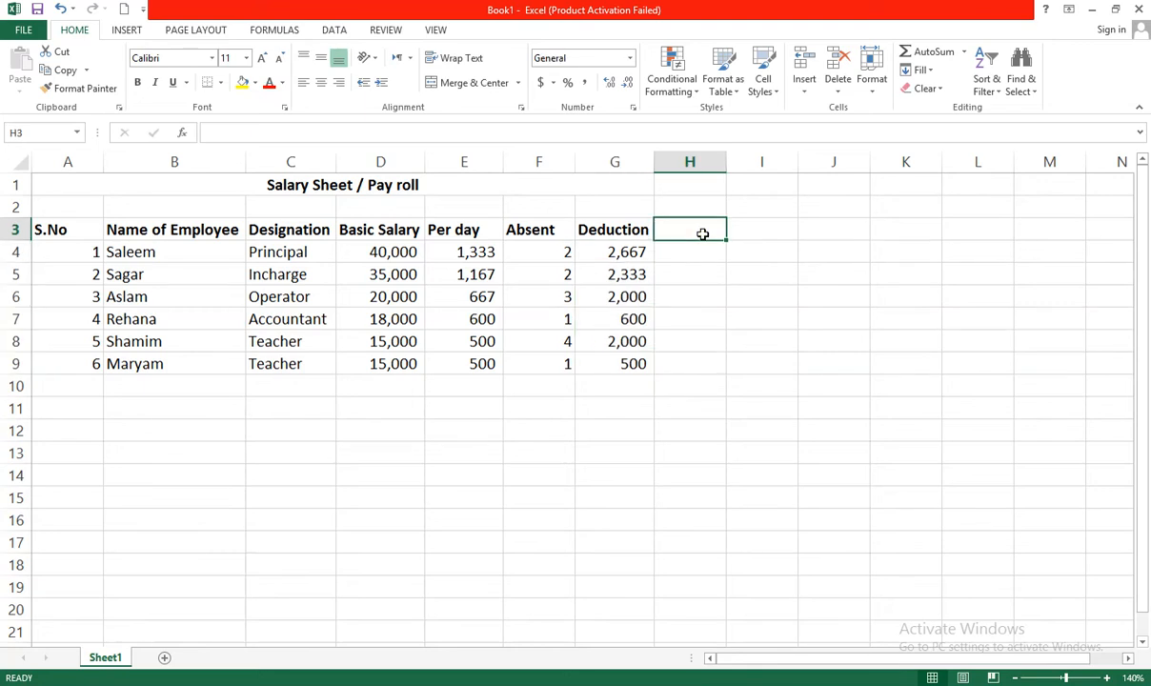
type("Advance")
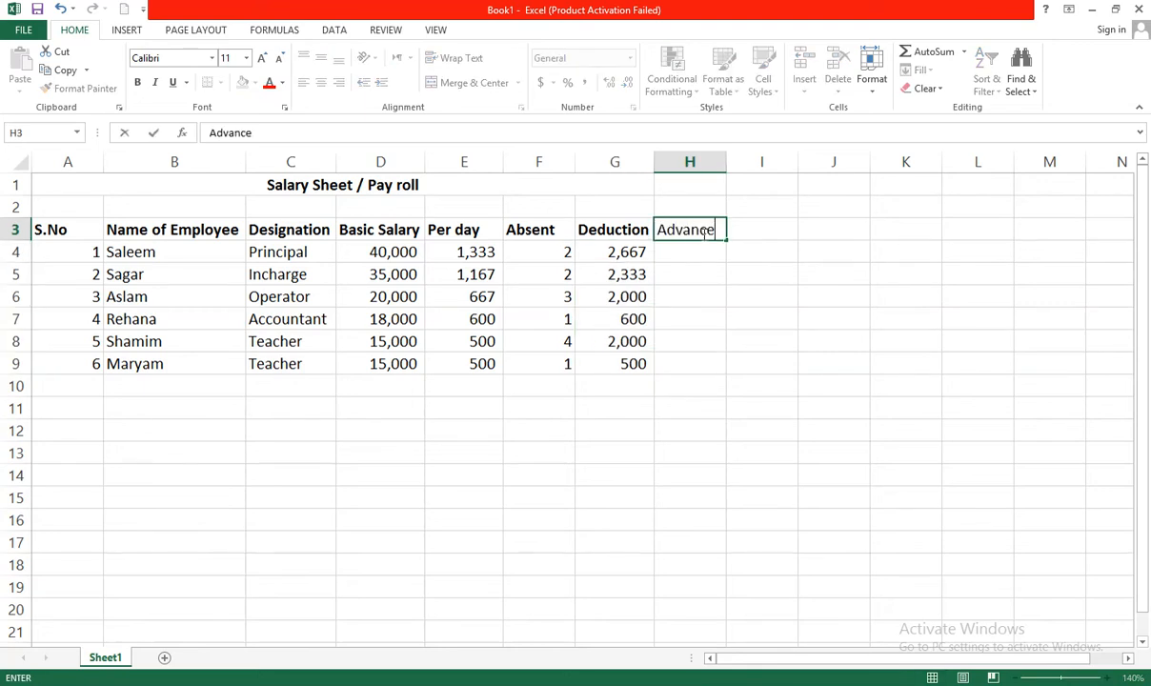
key("Return")
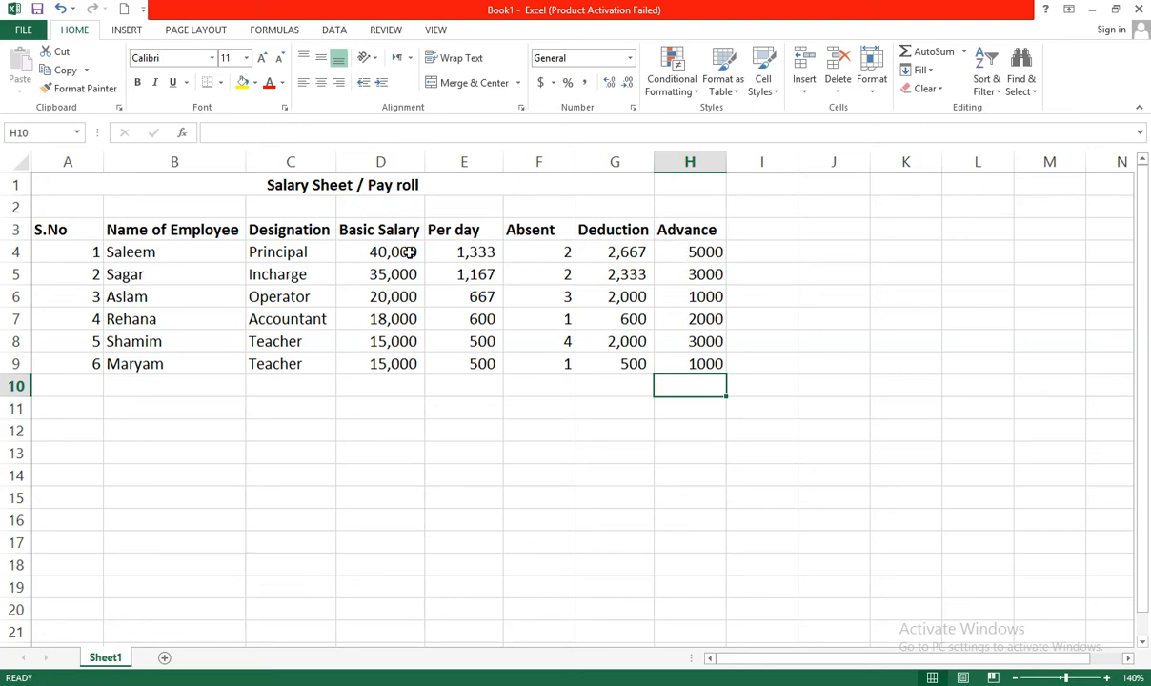
left_click(696, 253)
left_click(702, 274)
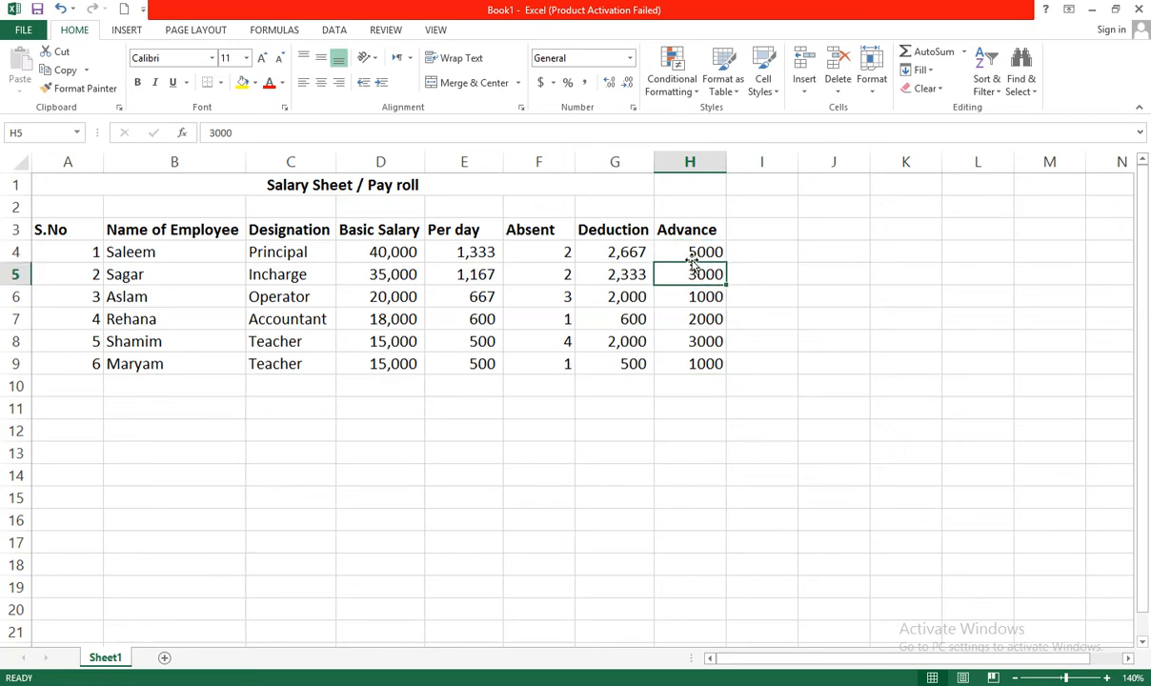
left_click(691, 255)
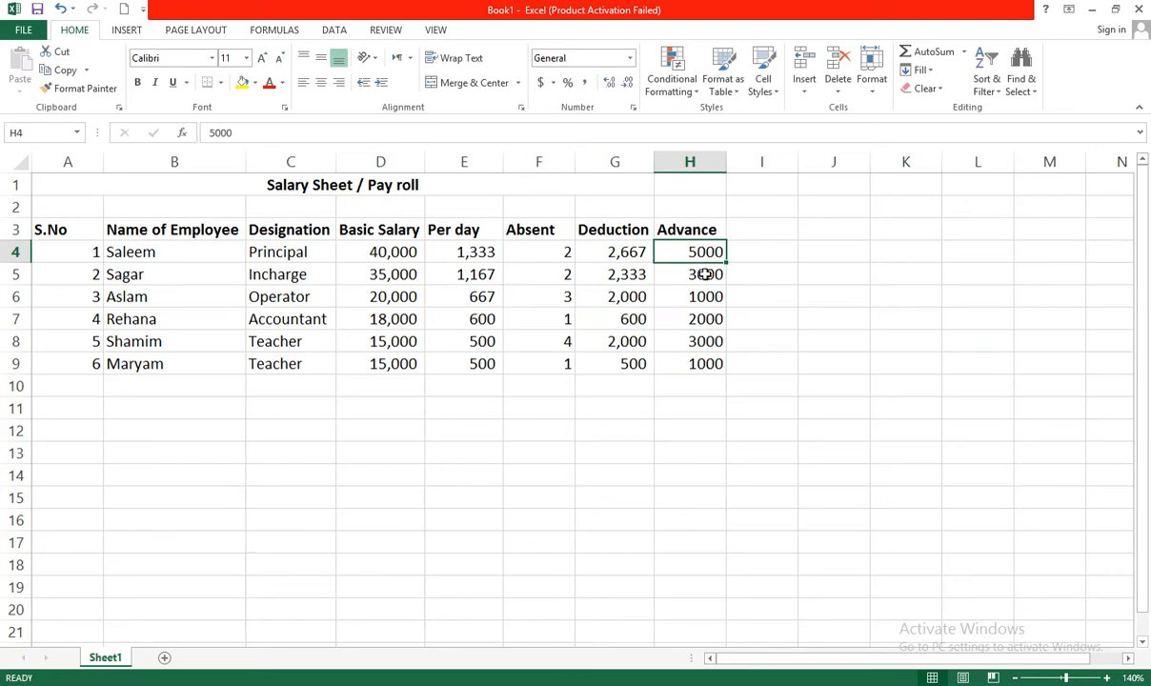
- Add the header "Total Deduction" in I3 and fit column I to its header
left_click(767, 231)
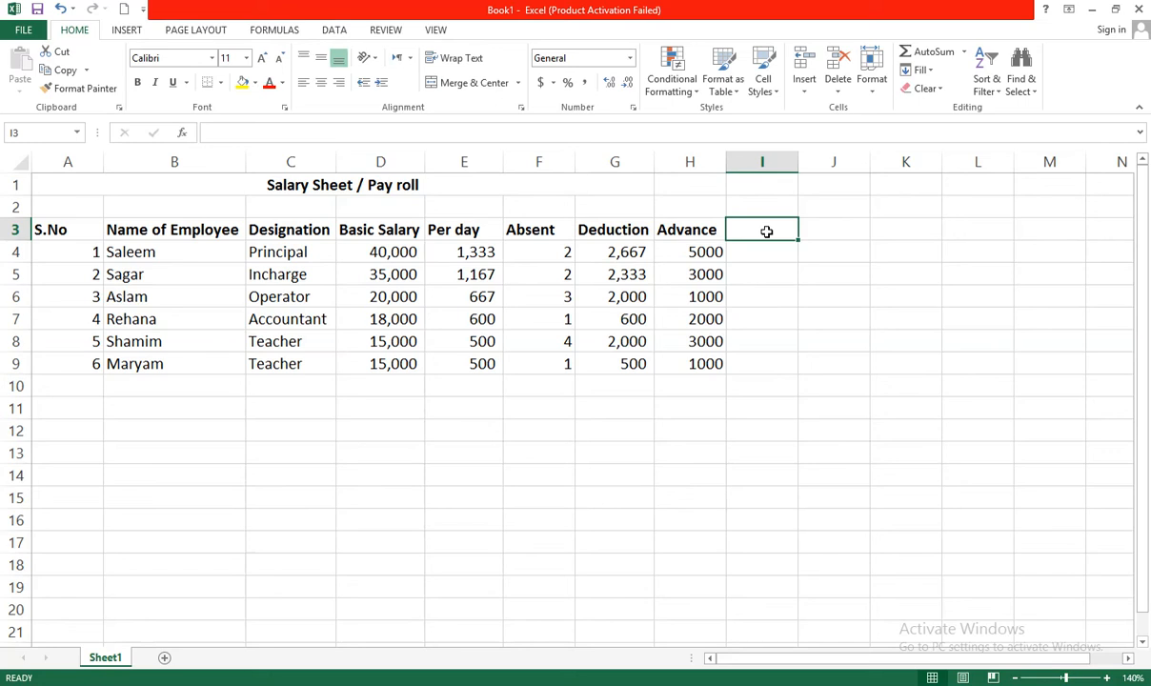
type("To")
type("al Deduction")
key("Return")
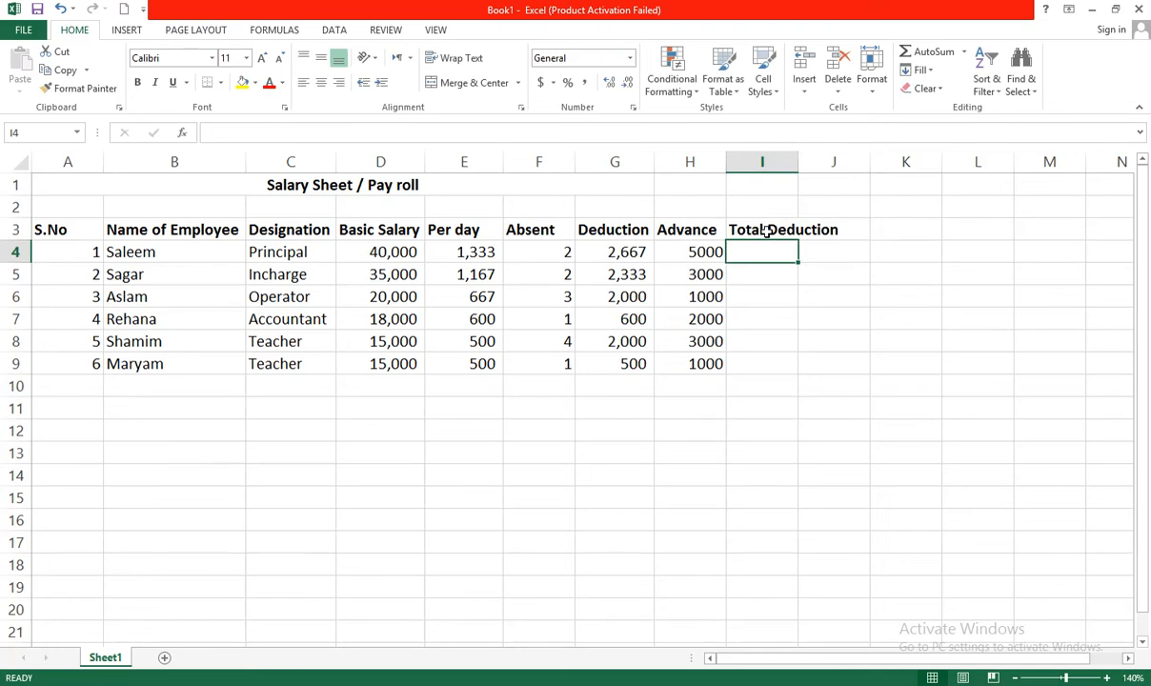
double_click(797, 169)
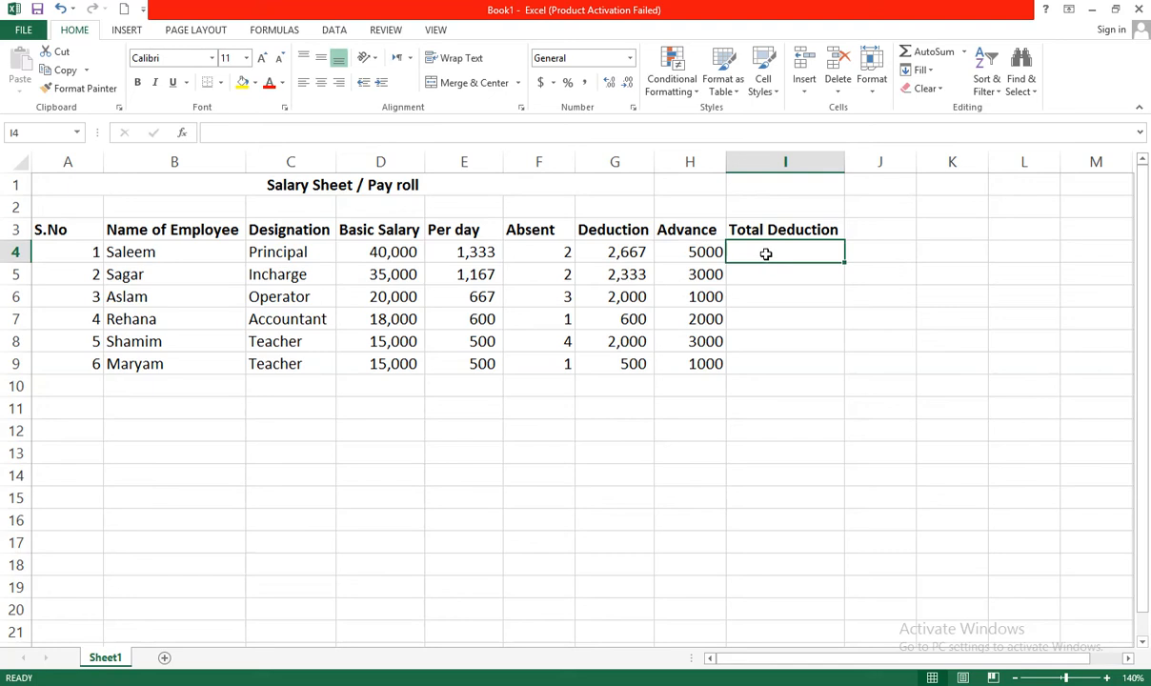
- Calculate the first employee's total deduction in I4 with the formula =G4+H4
type("=")
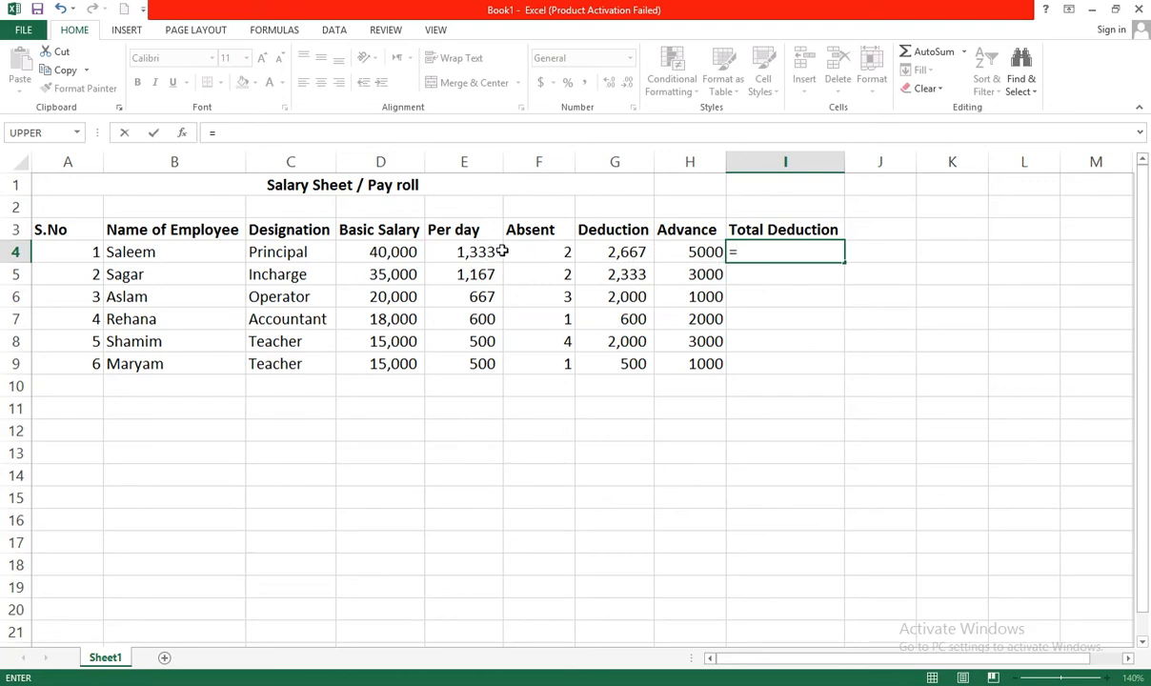
left_click(607, 251)
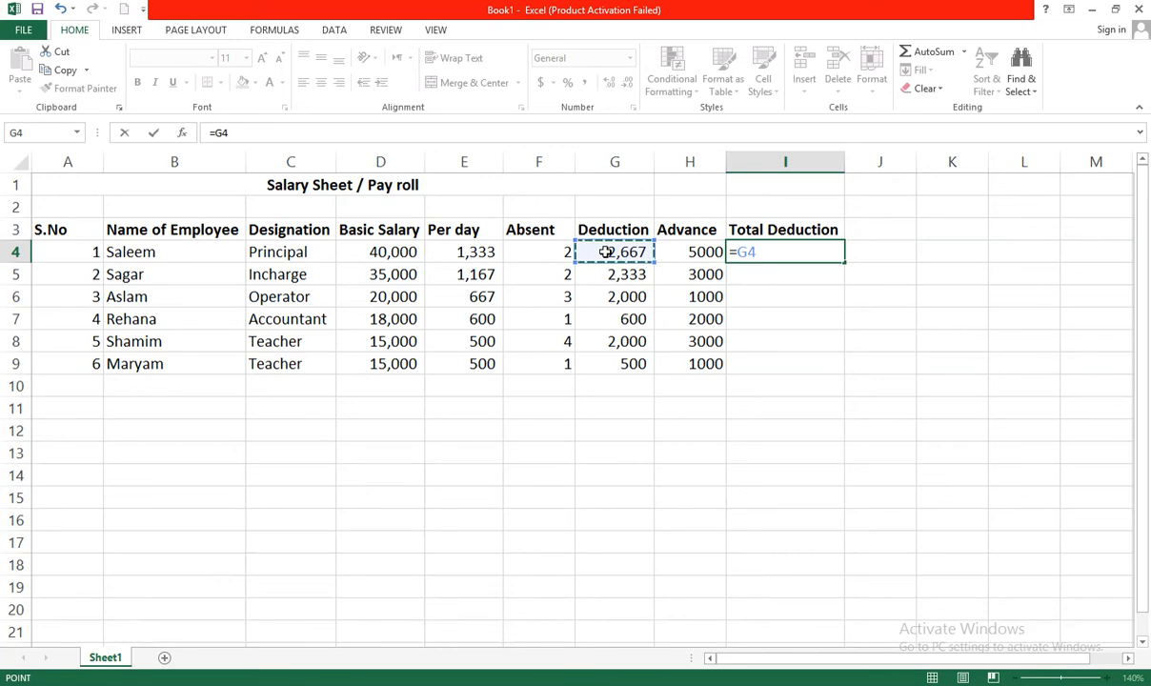
type("+")
left_click(689, 251)
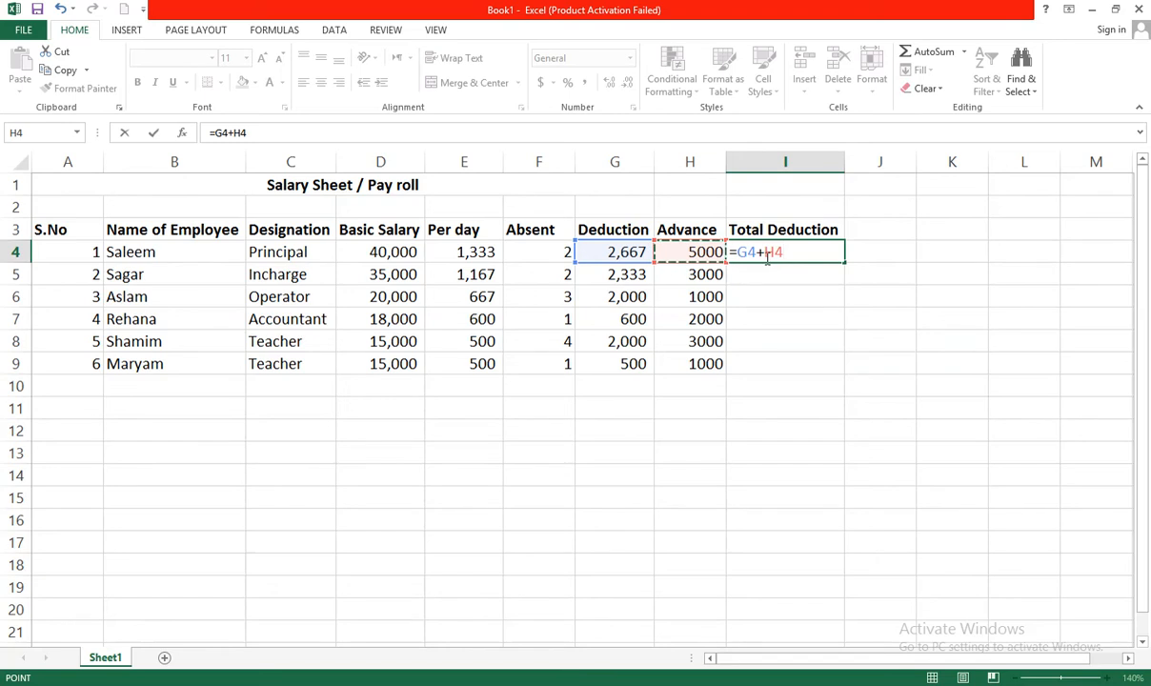
left_click(844, 268)
key("Return")
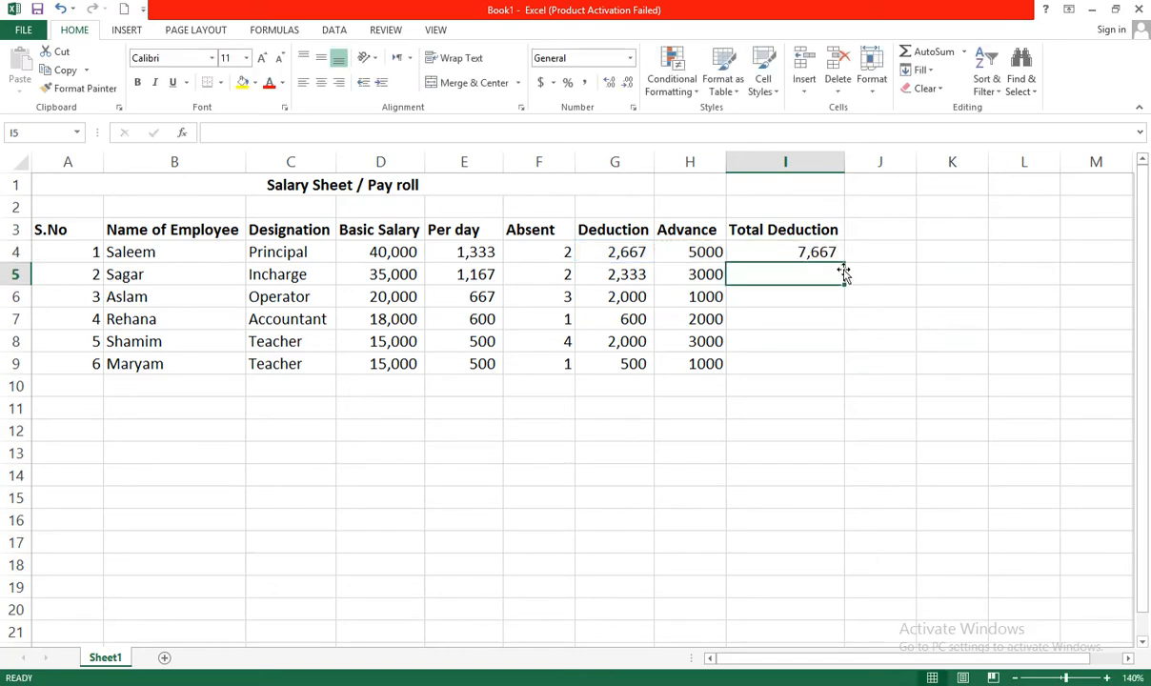
left_click(819, 251)
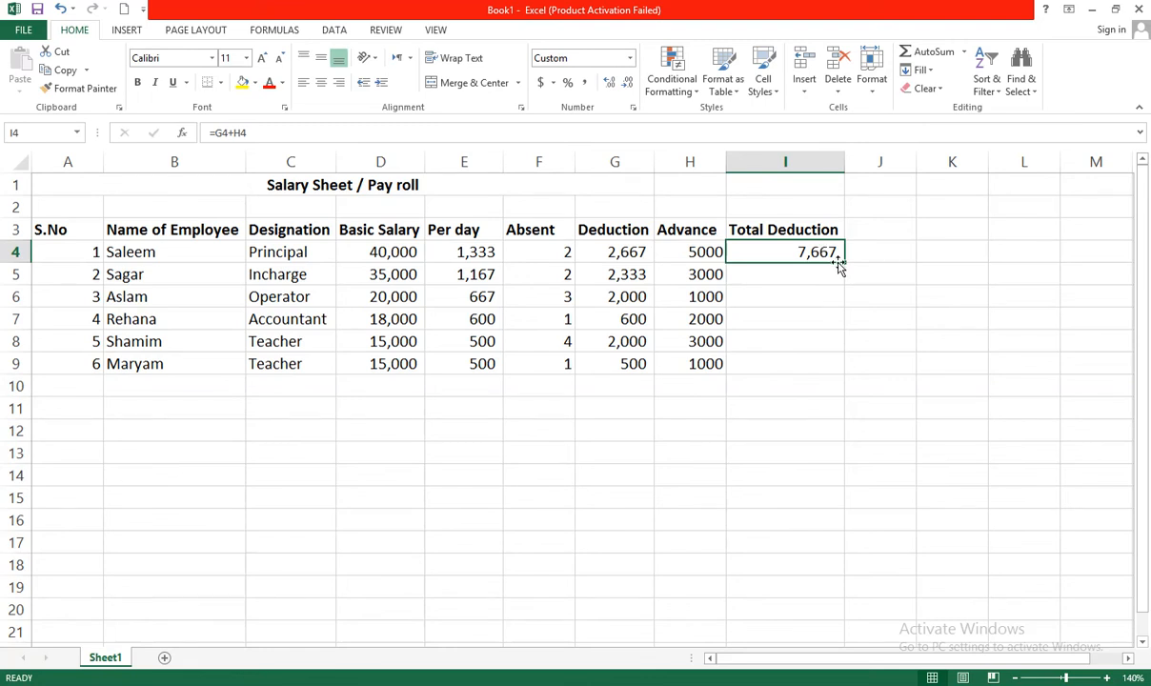
- Copy the total deduction formula from I4 down through I9 for the remaining employees
left_click_drag(845, 262, 842, 366)
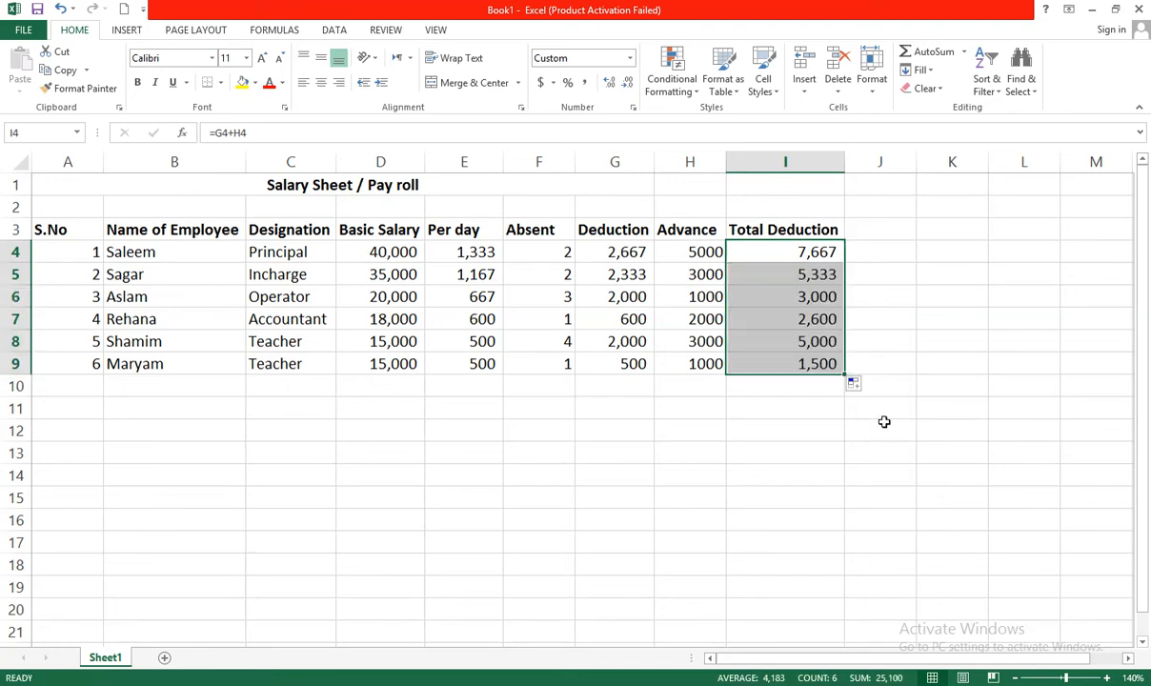
left_click(806, 299)
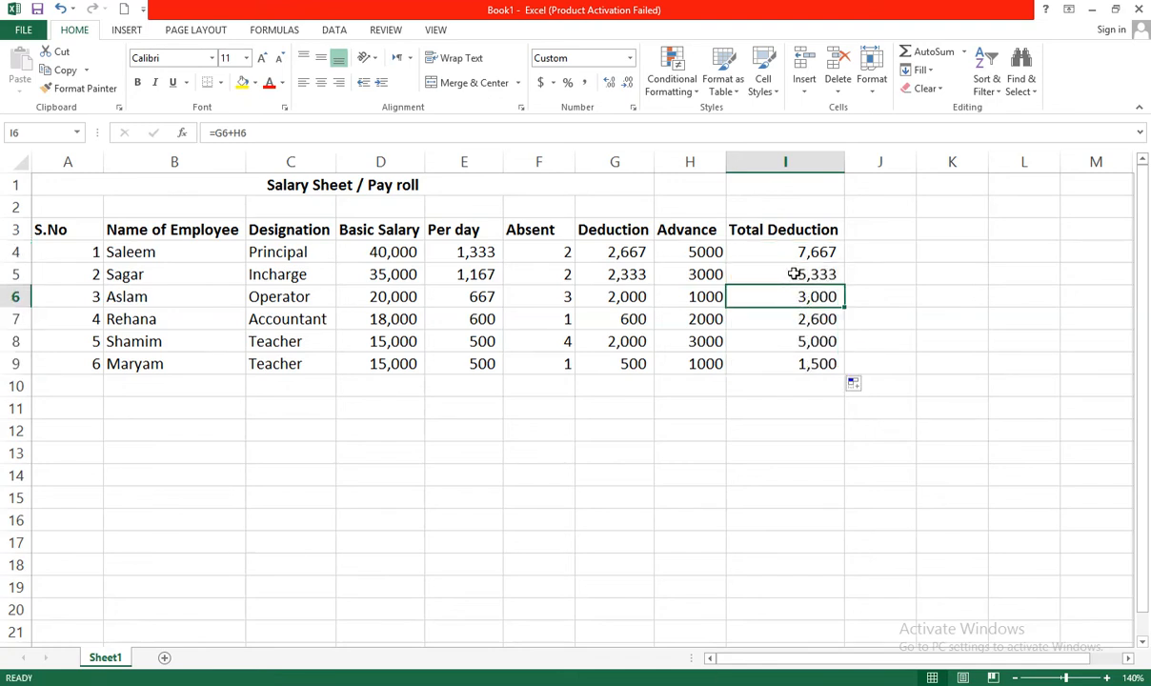
left_click(799, 272)
left_click(802, 340)
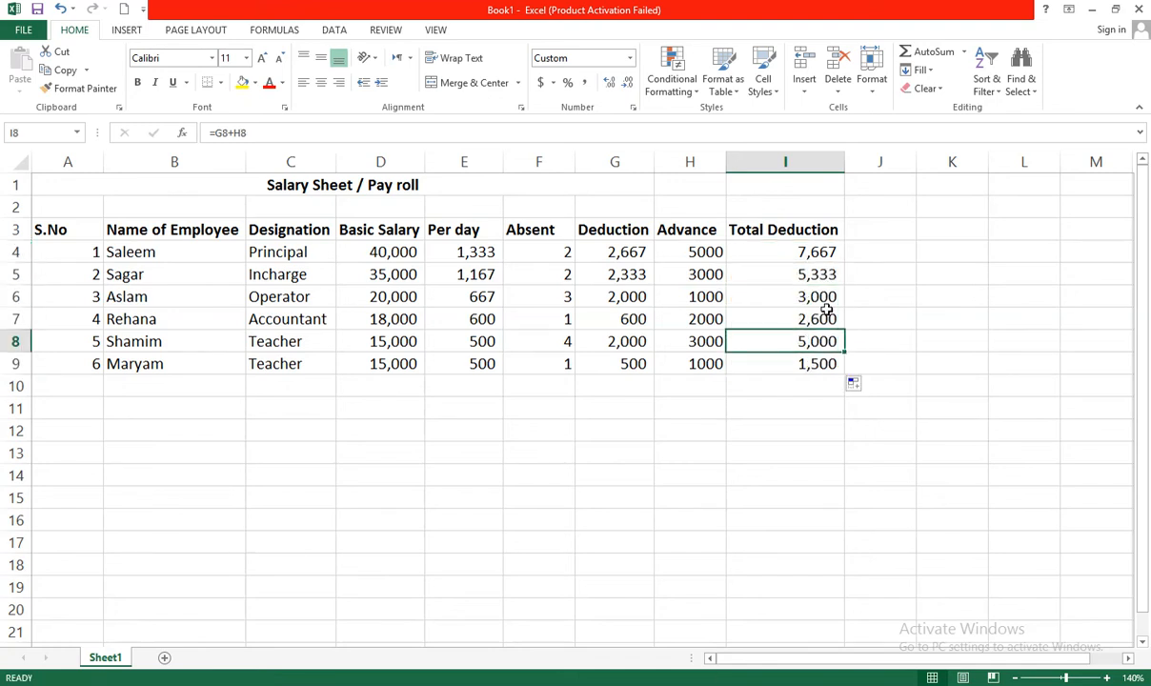
- Add the header "Allowance" in J3, widen column J to fit it, and enter 5000, 3000, 1000, 1500, 2000 and 1500 in J4:J9
left_click(879, 233)
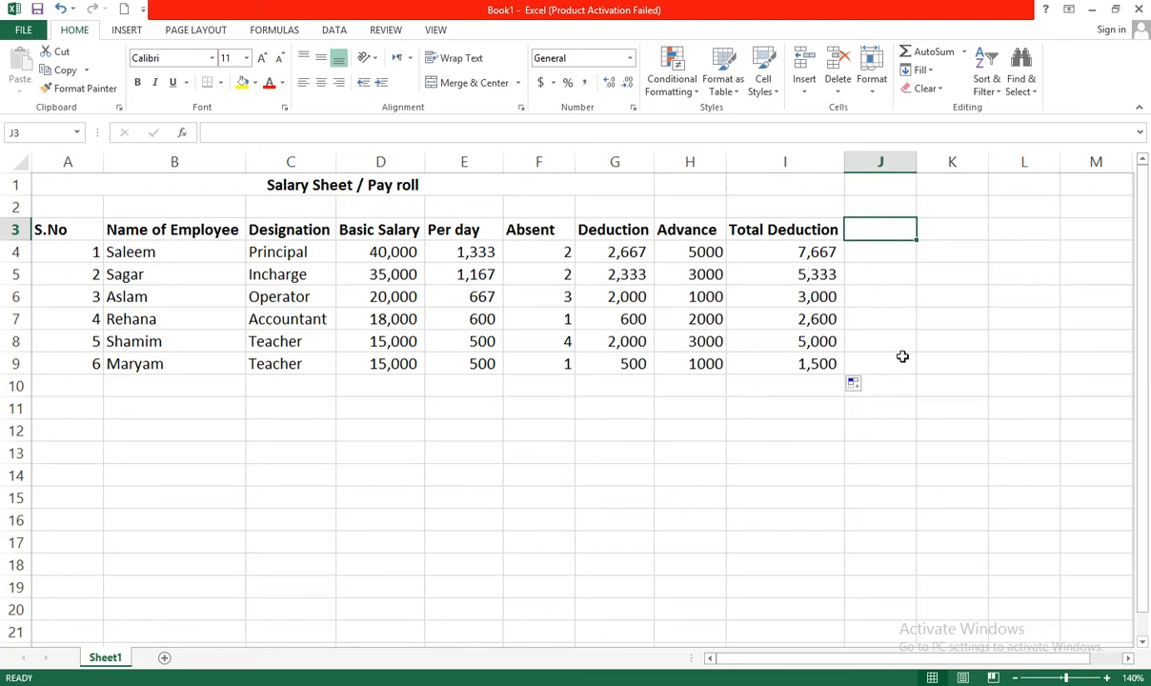
type("Allow")
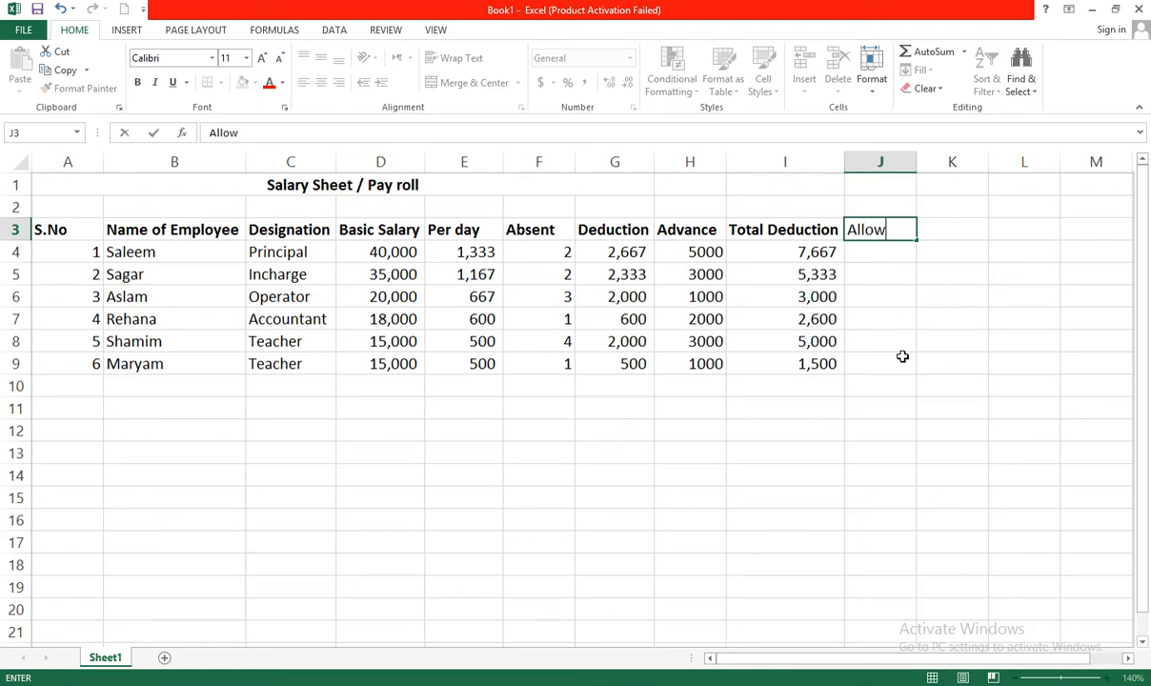
type("ance")
key("Return")
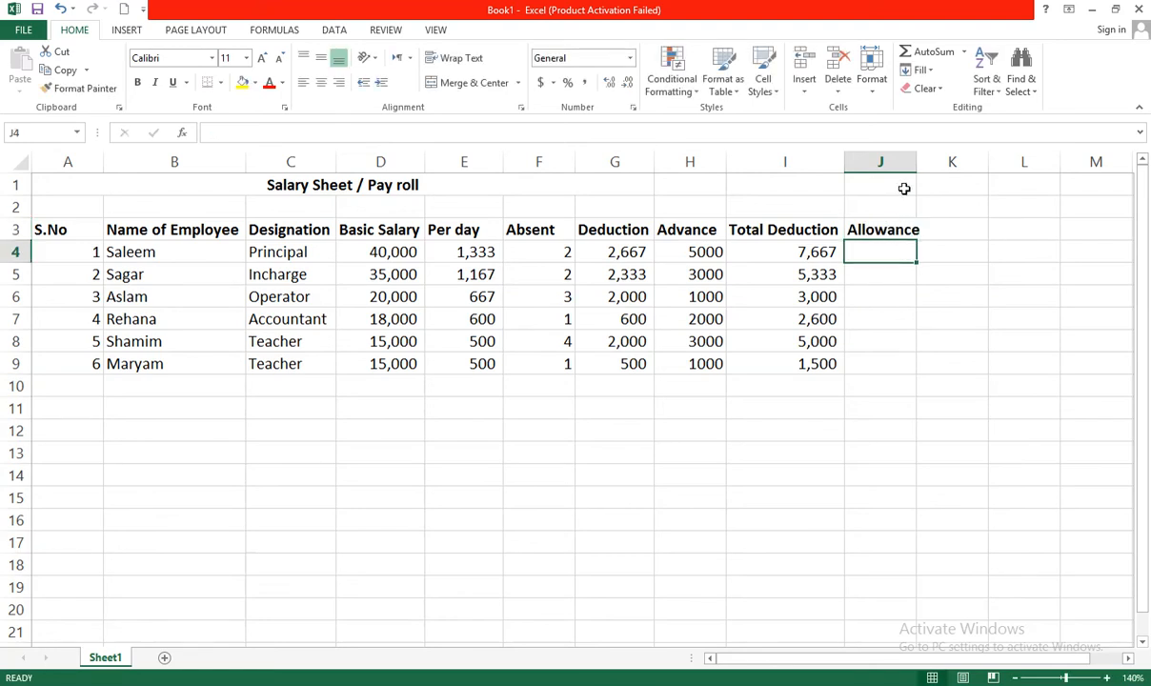
left_click_drag(919, 169, 926, 168)
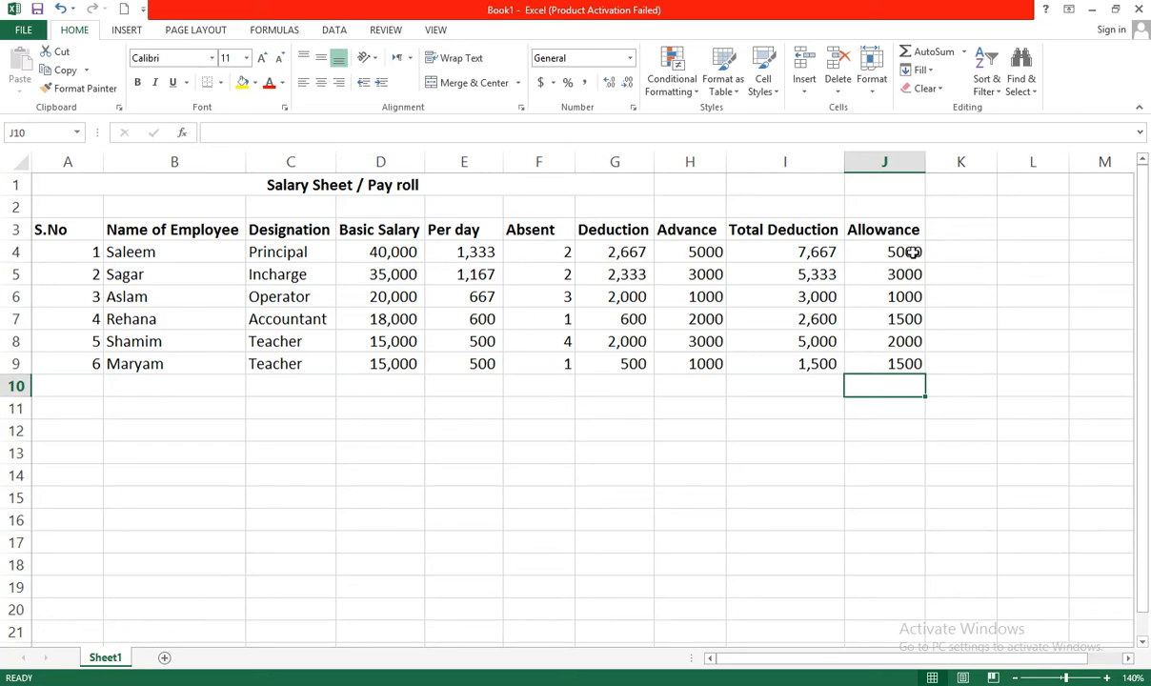
left_click_drag(913, 252, 907, 360)
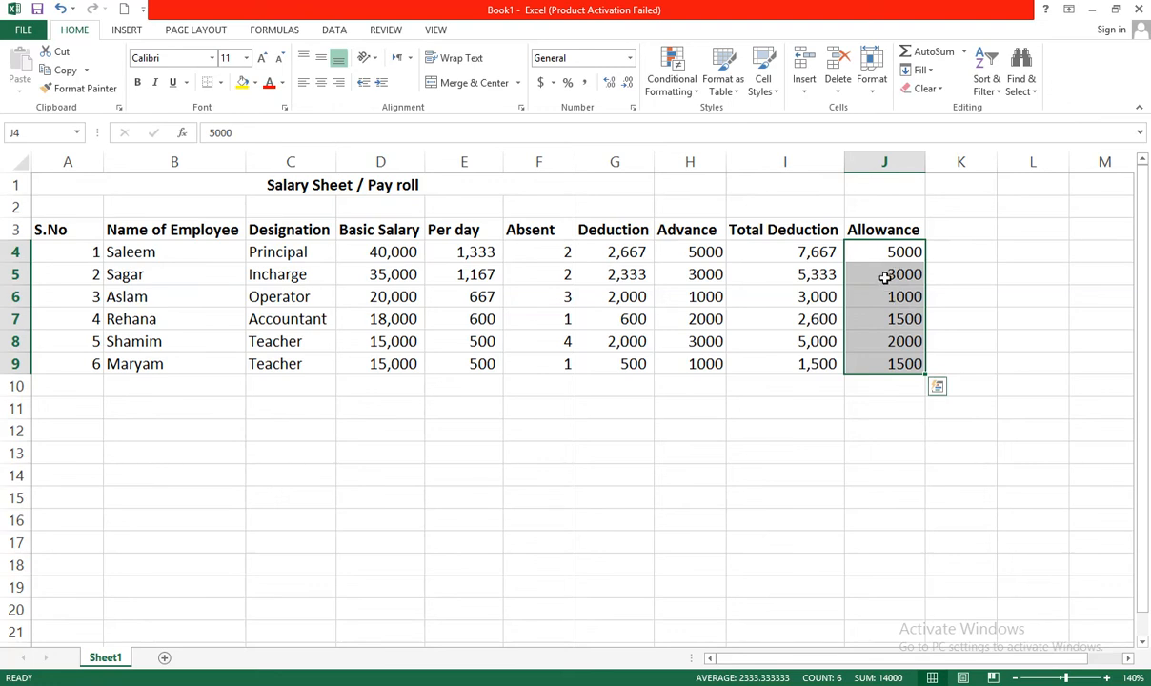
left_click(887, 314)
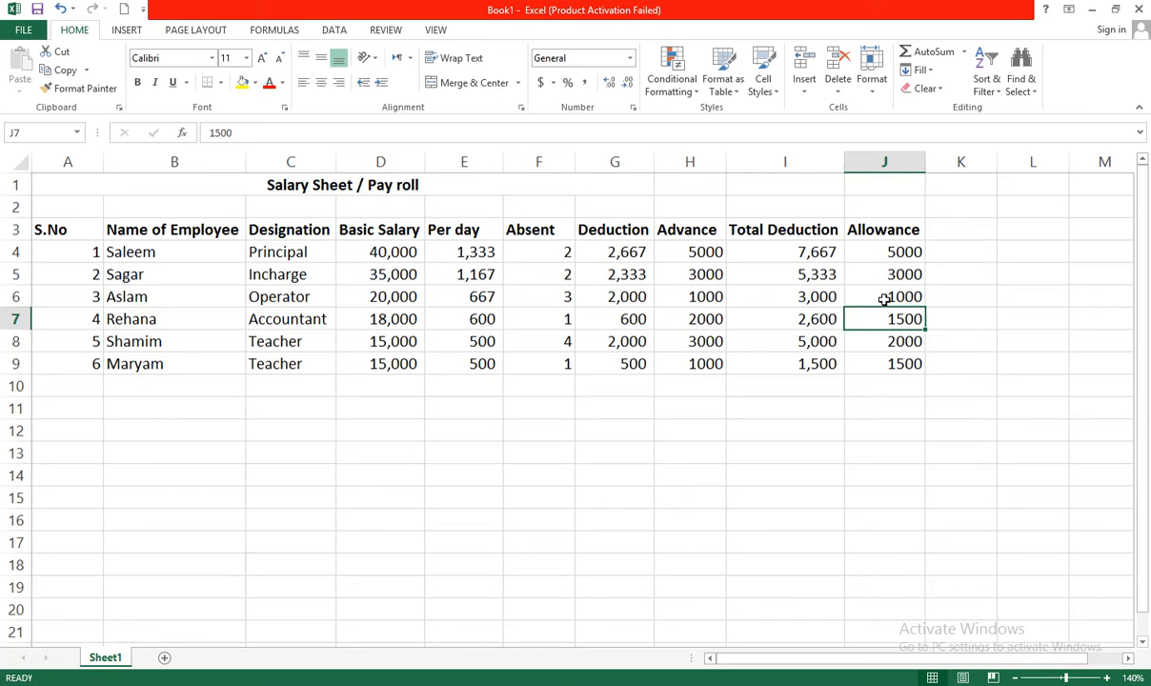
- Add the header "Net Salary" in K3 and widen column K to fit it
left_click(968, 235)
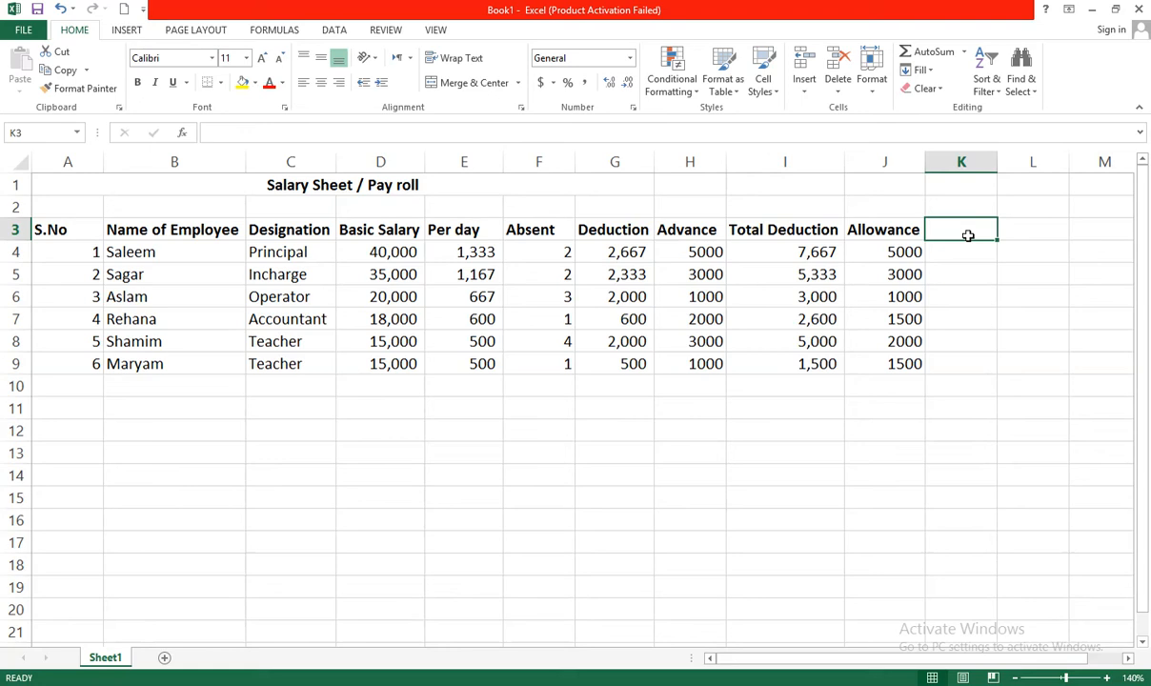
type("Net Salary")
key("Return")
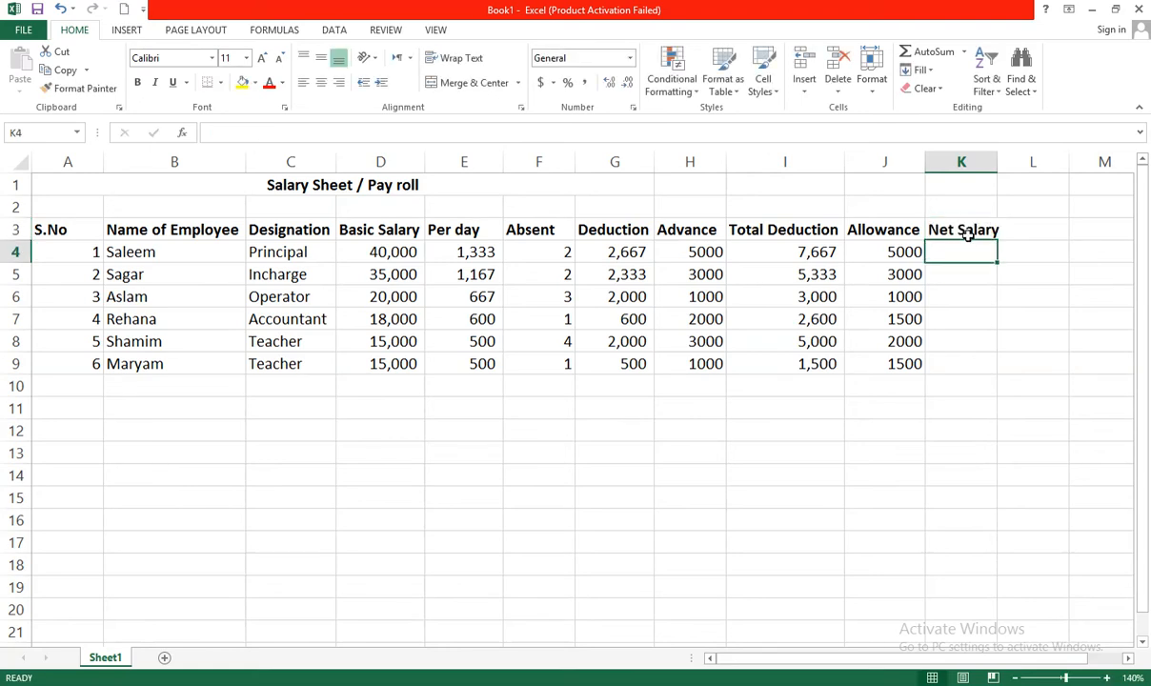
left_click_drag(998, 162, 1003, 162)
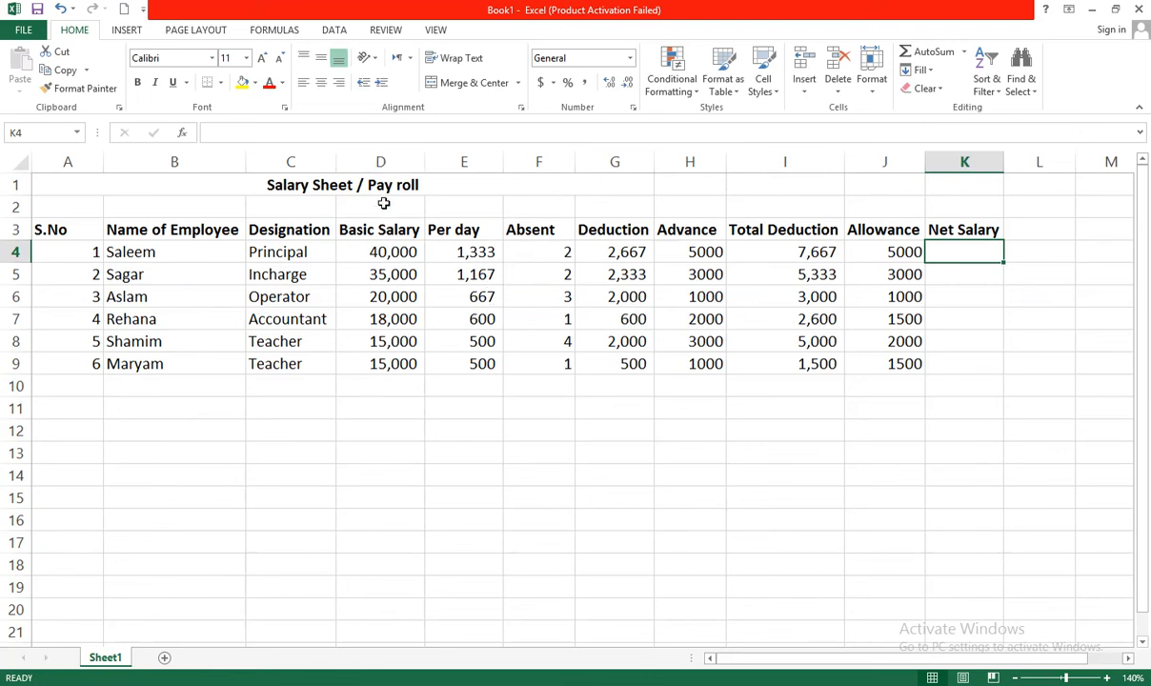
- Review the Basic Salary, Per day and Absent columns and the first employee's per-day, absence and deduction cells
left_click(381, 160)
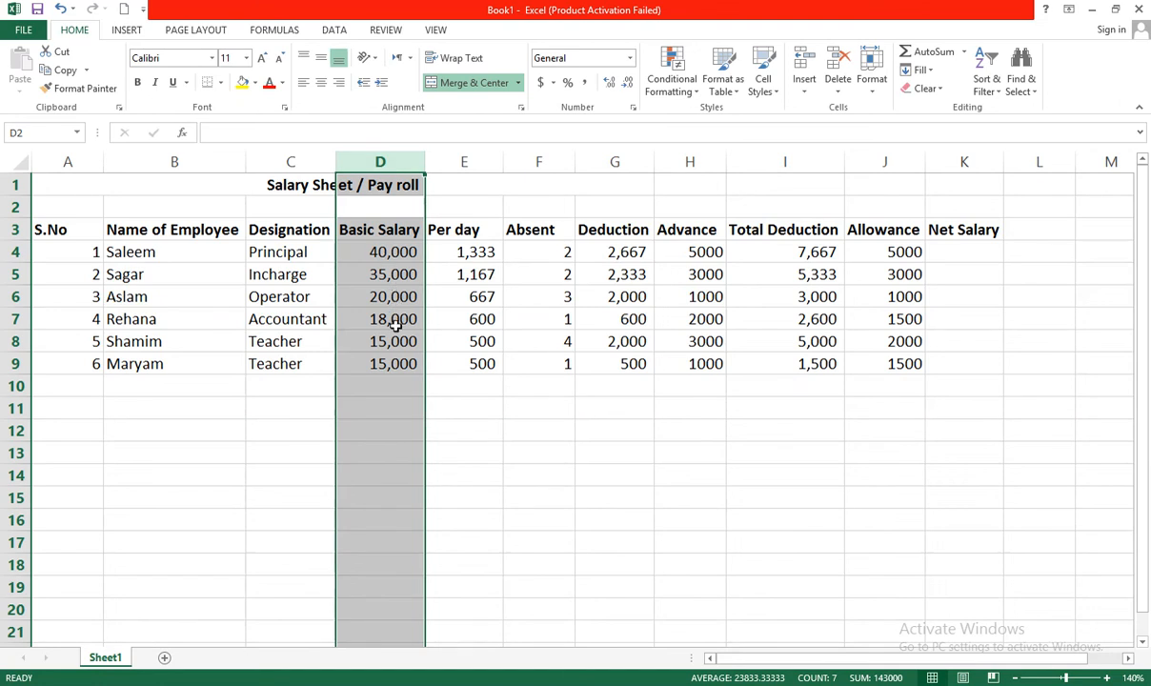
left_click(481, 165)
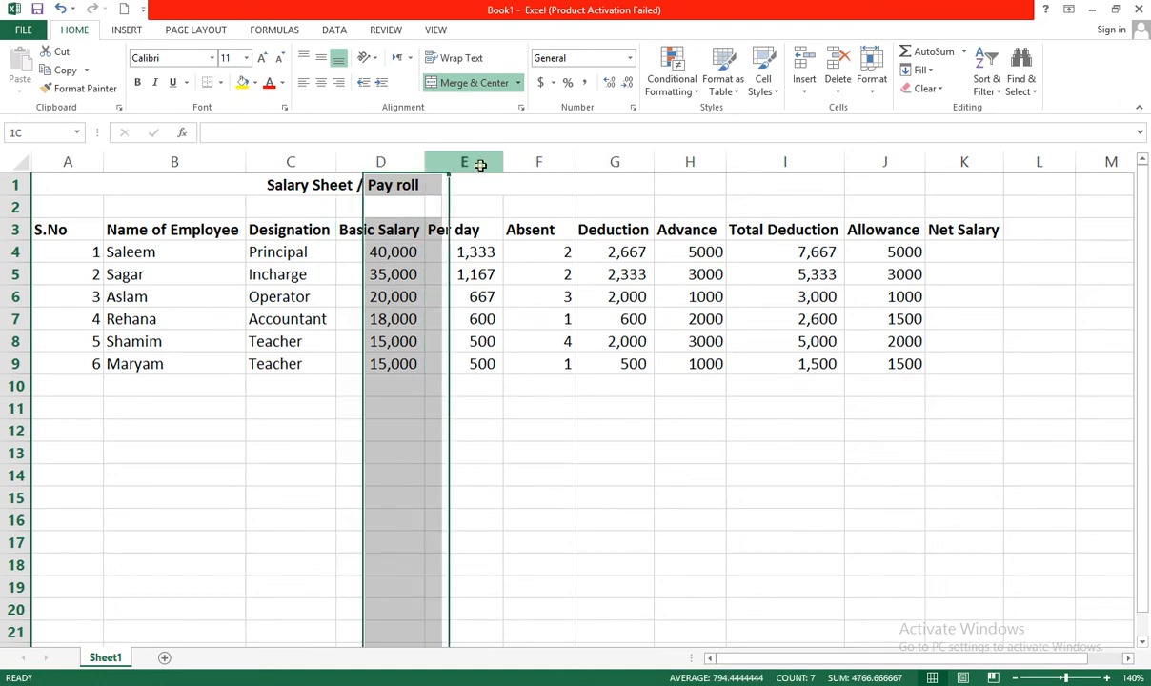
left_click(536, 162)
left_click_drag(494, 169, 501, 200)
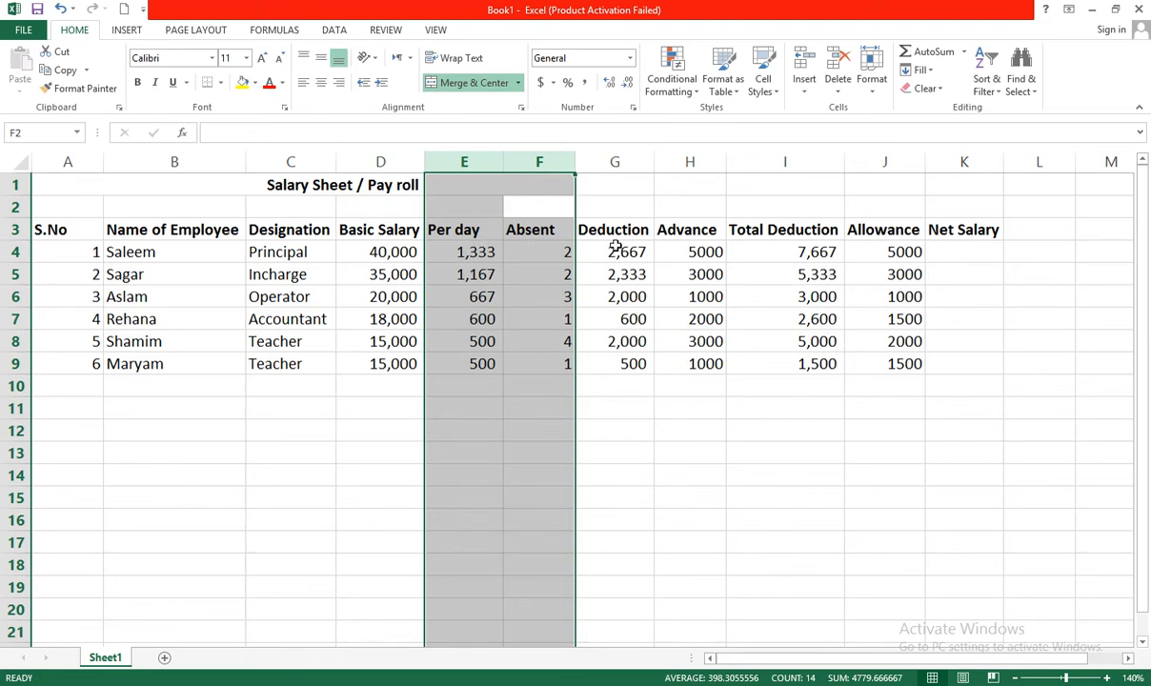
left_click(483, 255)
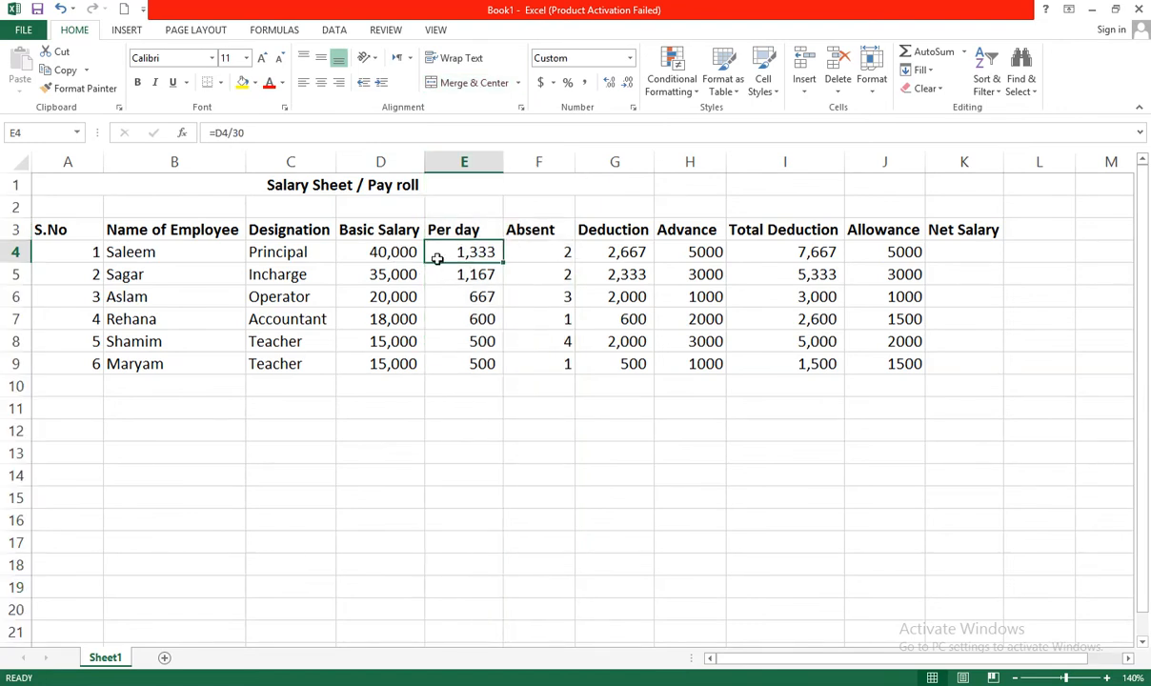
left_click(536, 251)
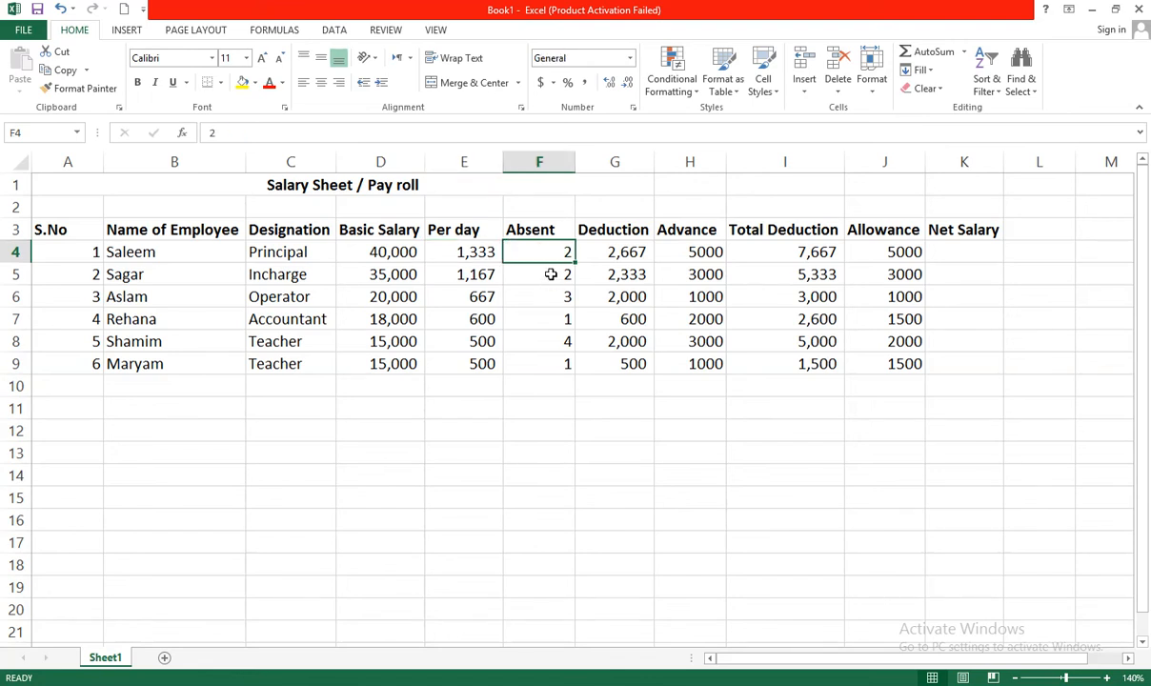
left_click(611, 251)
- Change the absences in F4:F9 to 3, 1, 0, 2, 3 and 2
left_click(535, 253)
type("3")
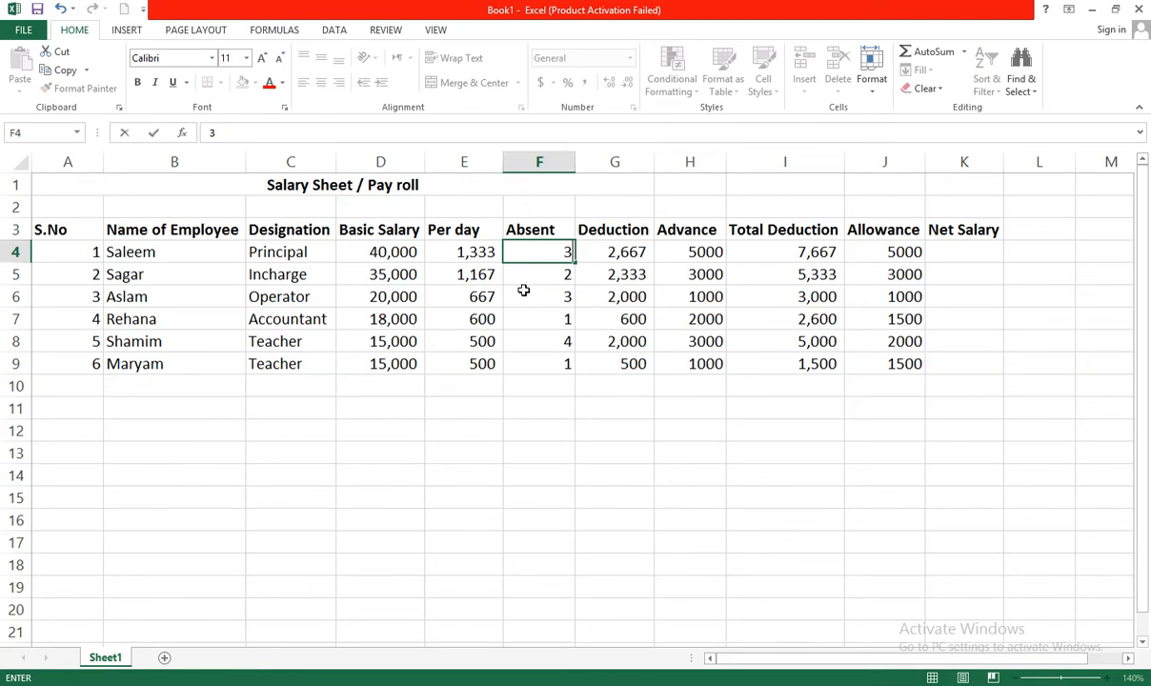
key("Return")
type("1")
key("Return")
type("0")
key("Return")
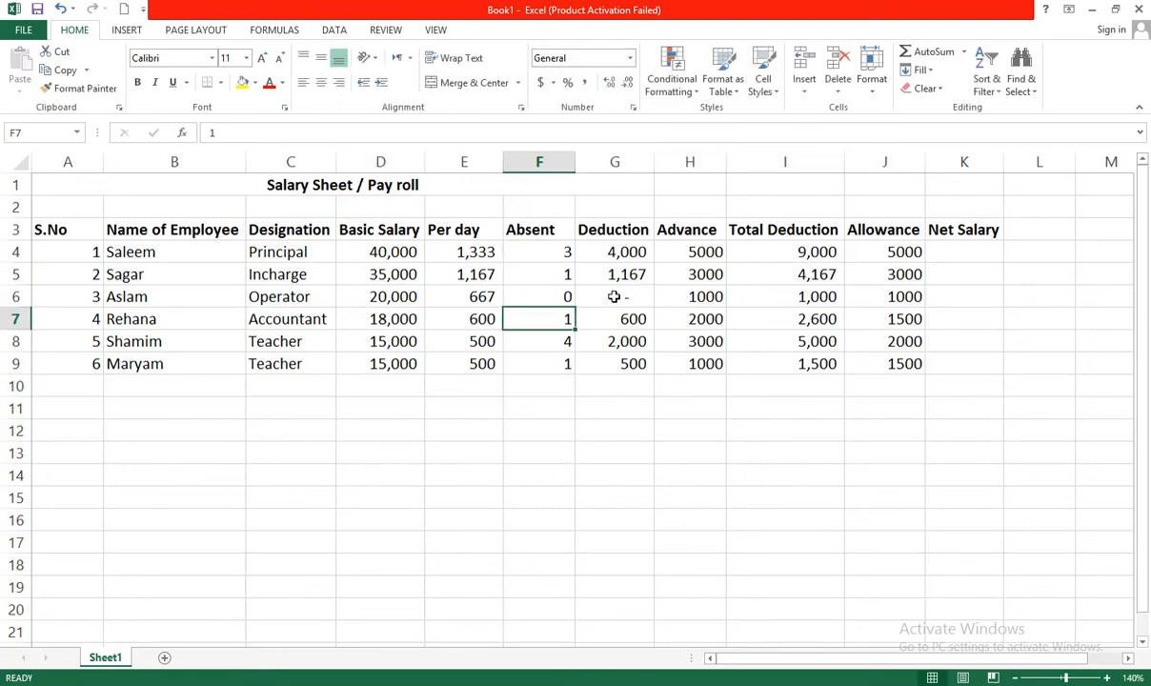
type("2")
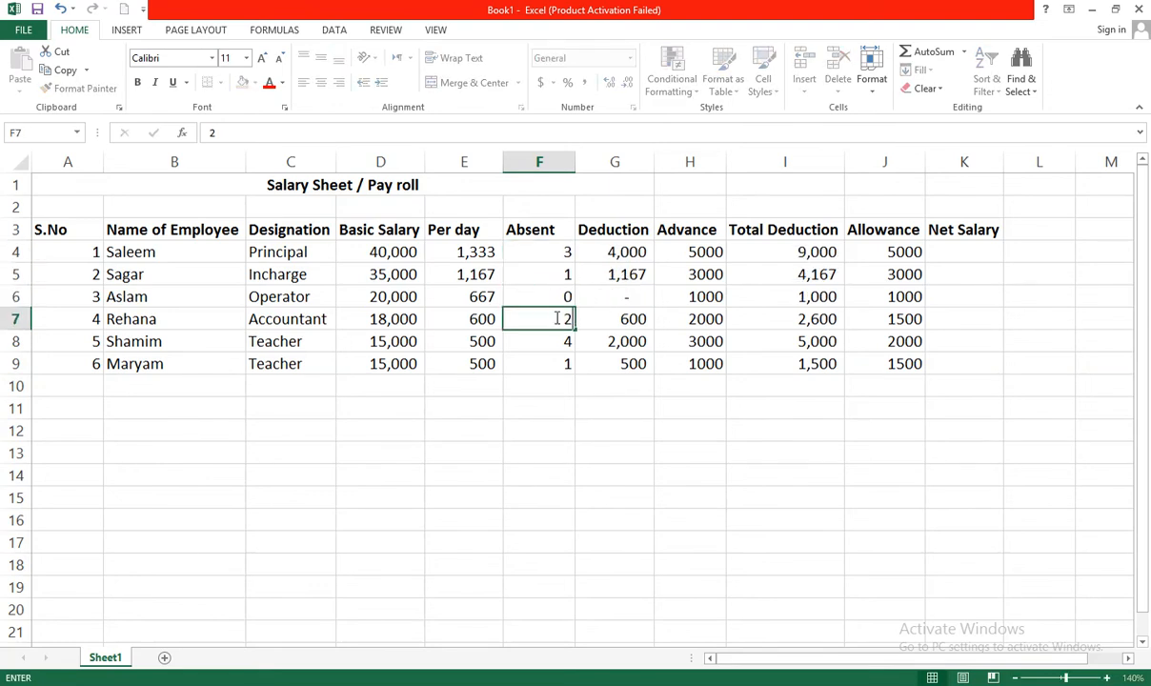
key("Return")
type("3")
key("Return")
type("2")
key("Return")
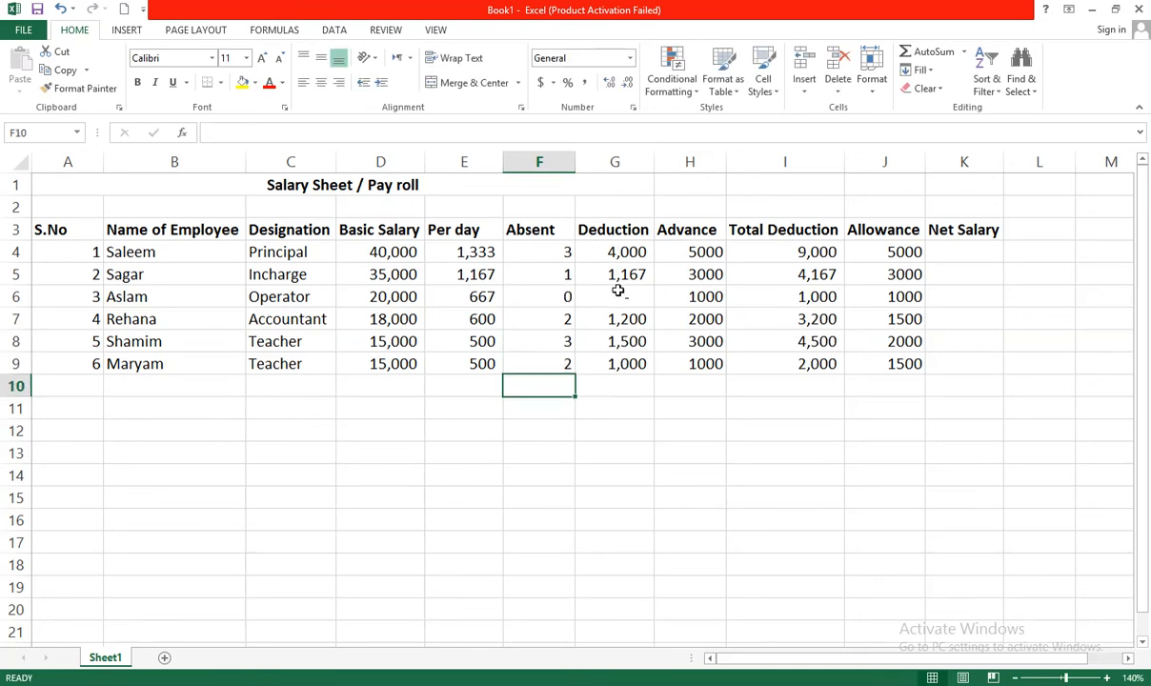
- Set the third employee's advance in H6 to 0
left_click(564, 296)
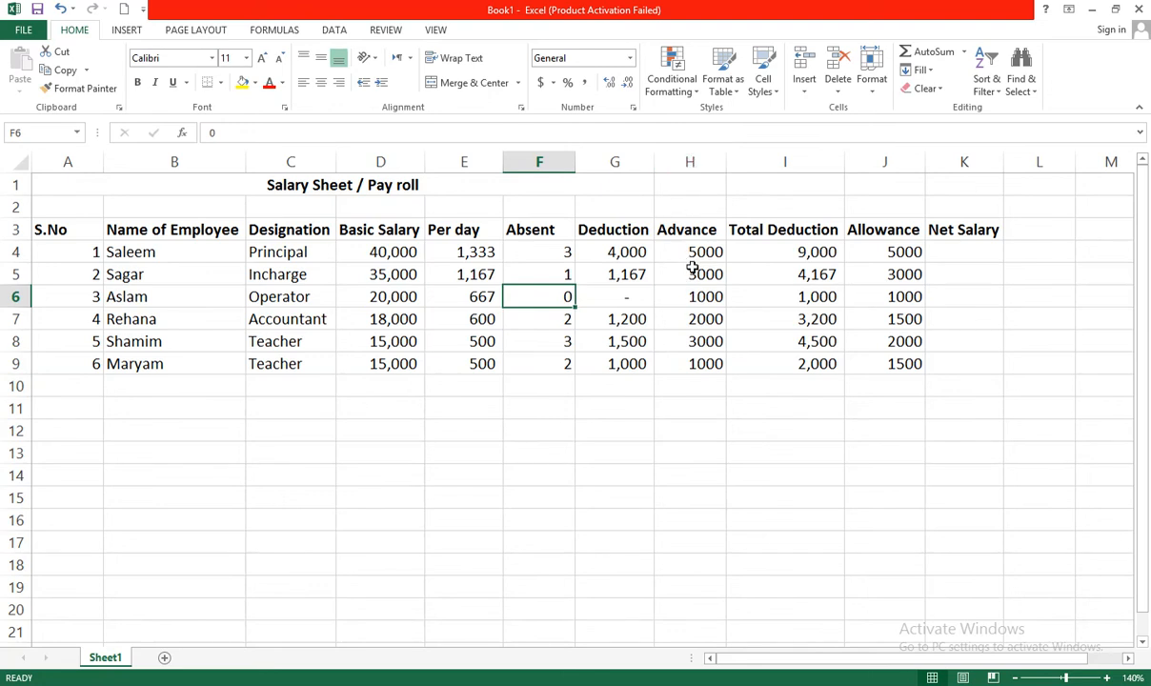
left_click(696, 297)
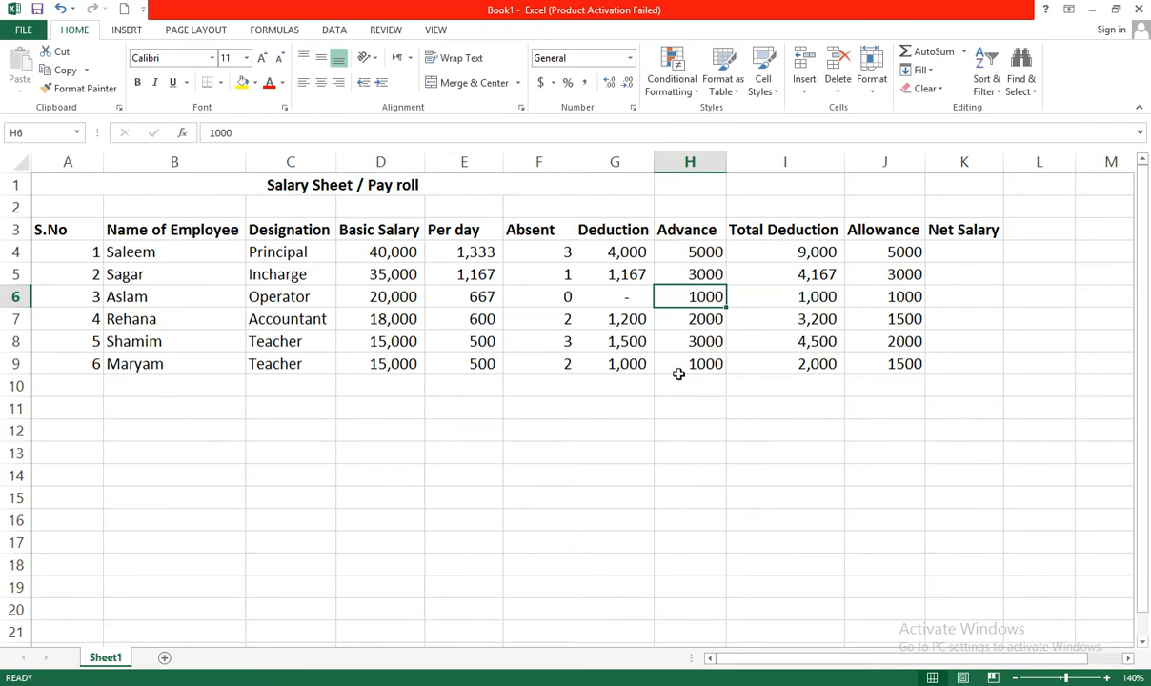
type("0")
key("Return")
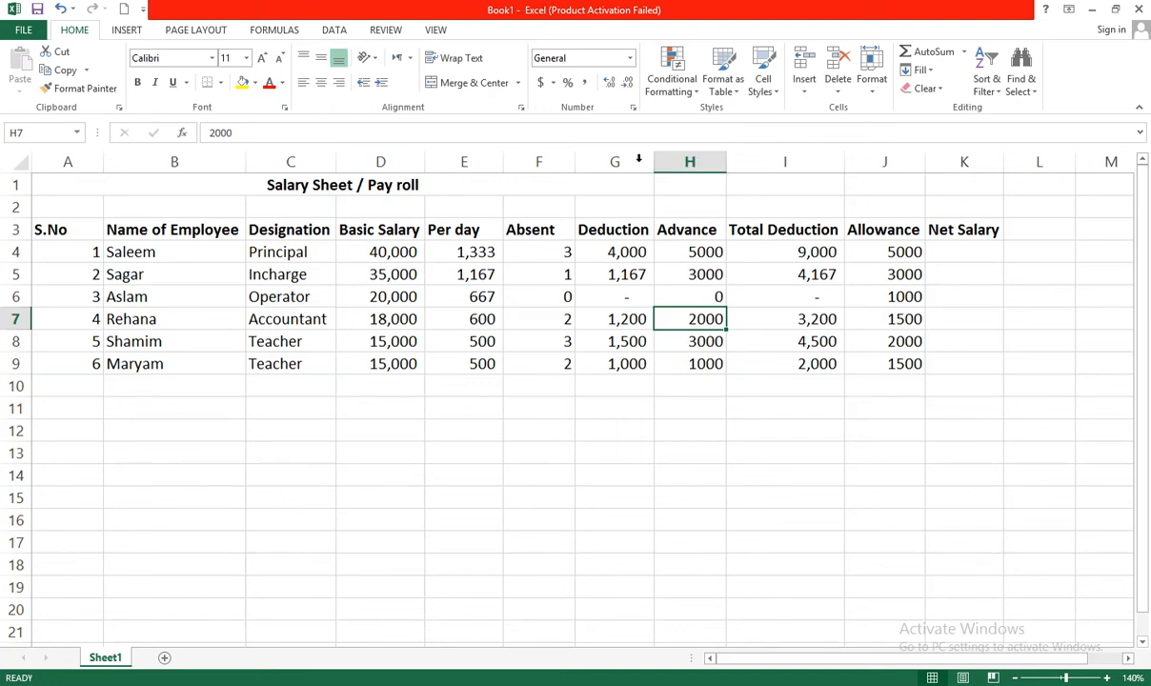
- Rename the header in G3 to "Absent Deduction" and fit column G to its contents
left_click(783, 162)
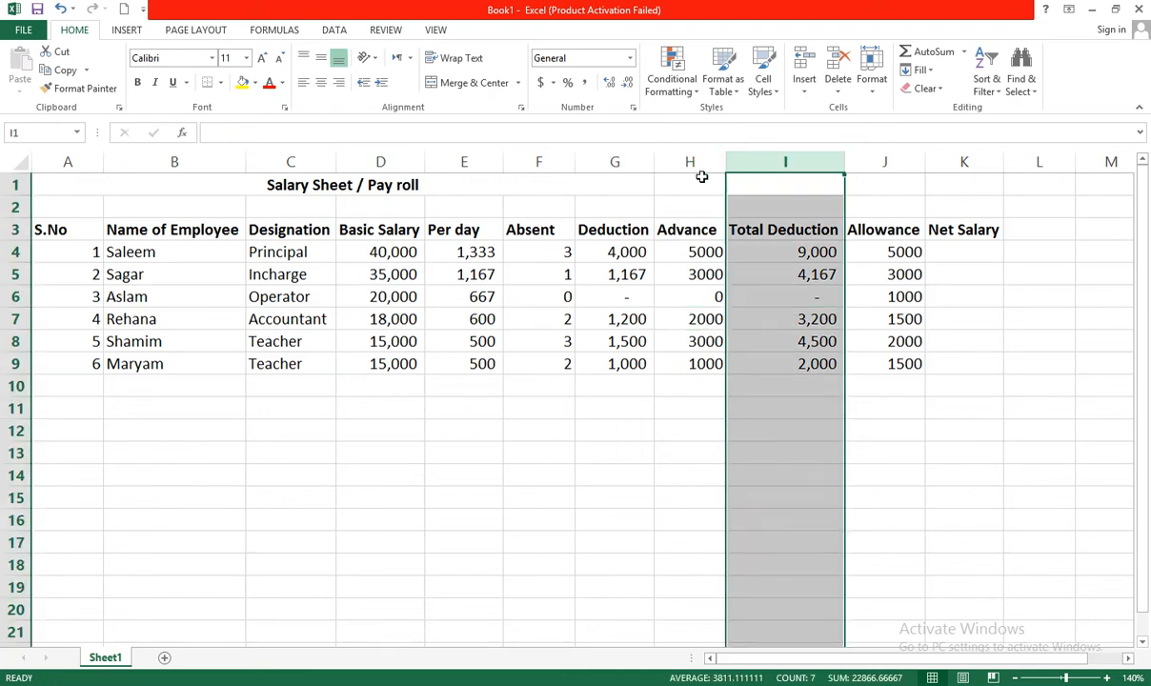
left_click_drag(617, 162, 678, 162)
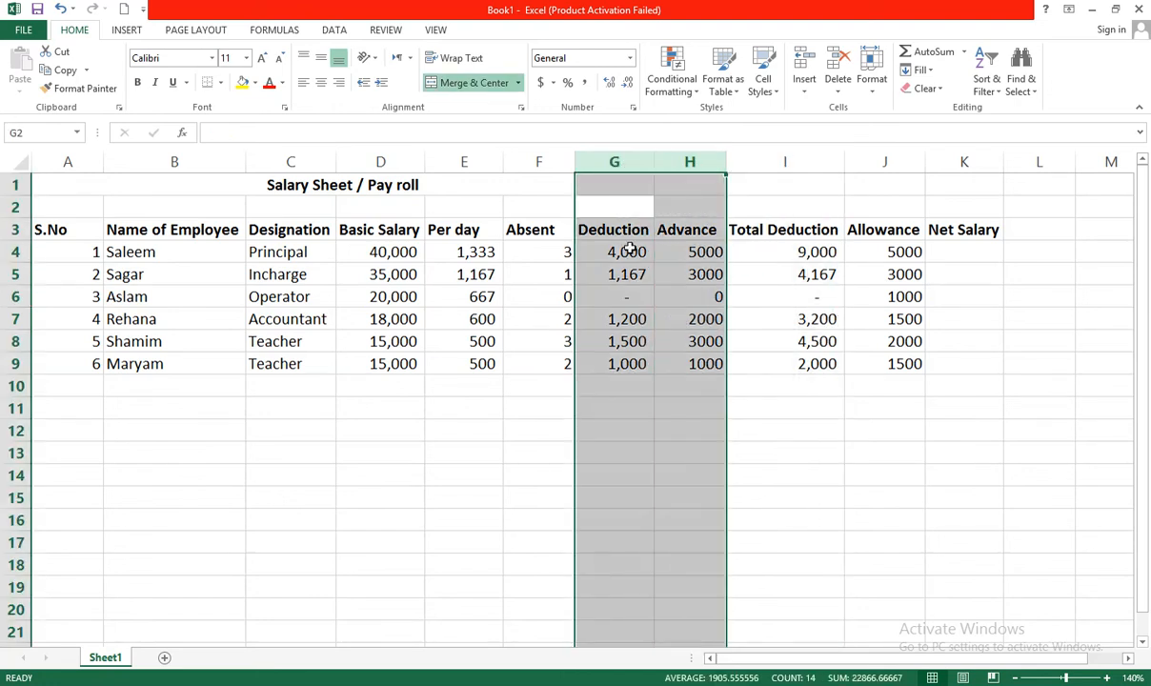
double_click(585, 230)
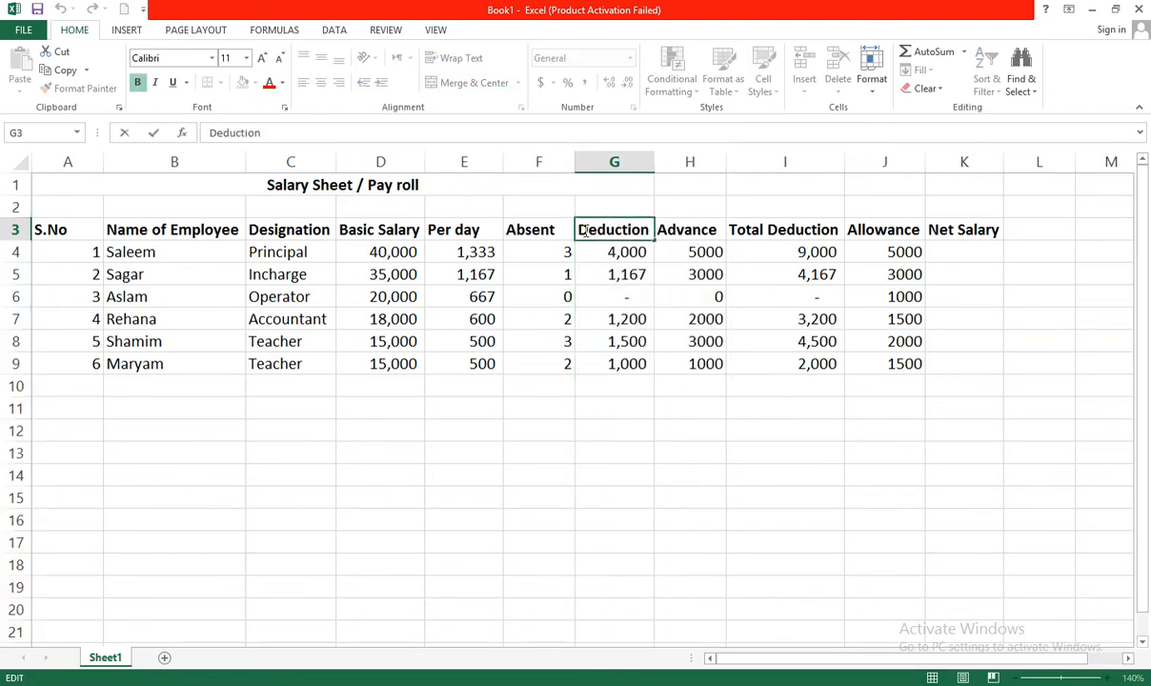
type("A")
type("bsent")
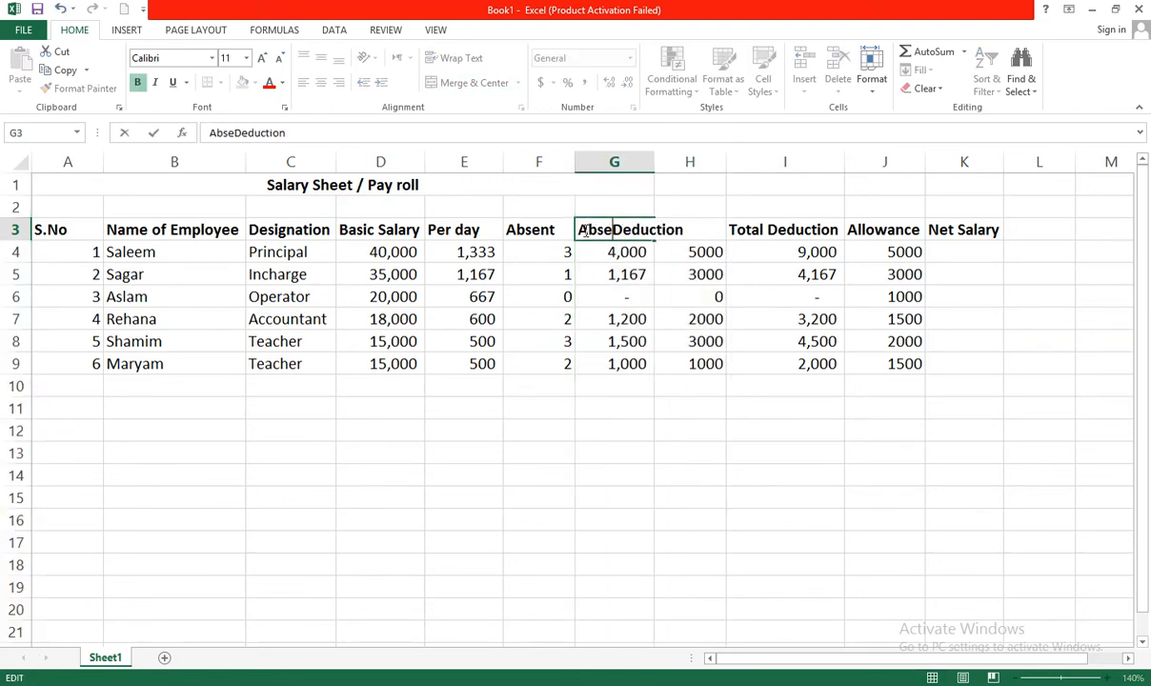
key("Return")
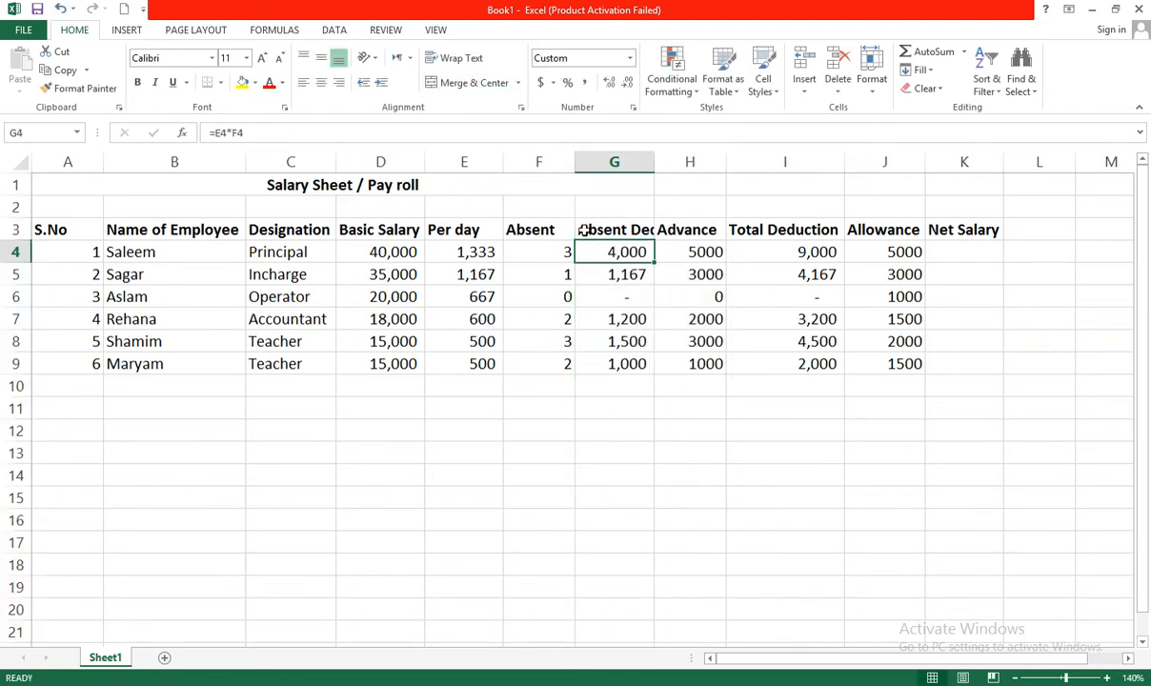
double_click(651, 169)
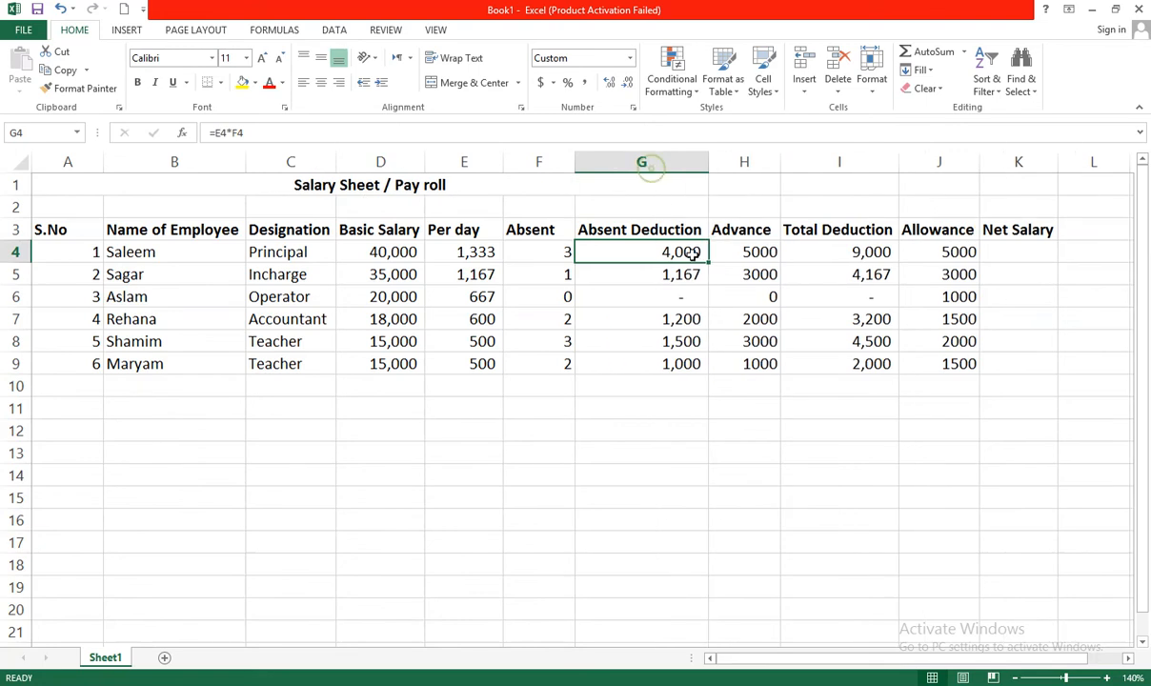
- Check the total deduction formula in I4 against the Absent Deduction and Advance cells, and examine the allowance in J4
left_click(753, 235)
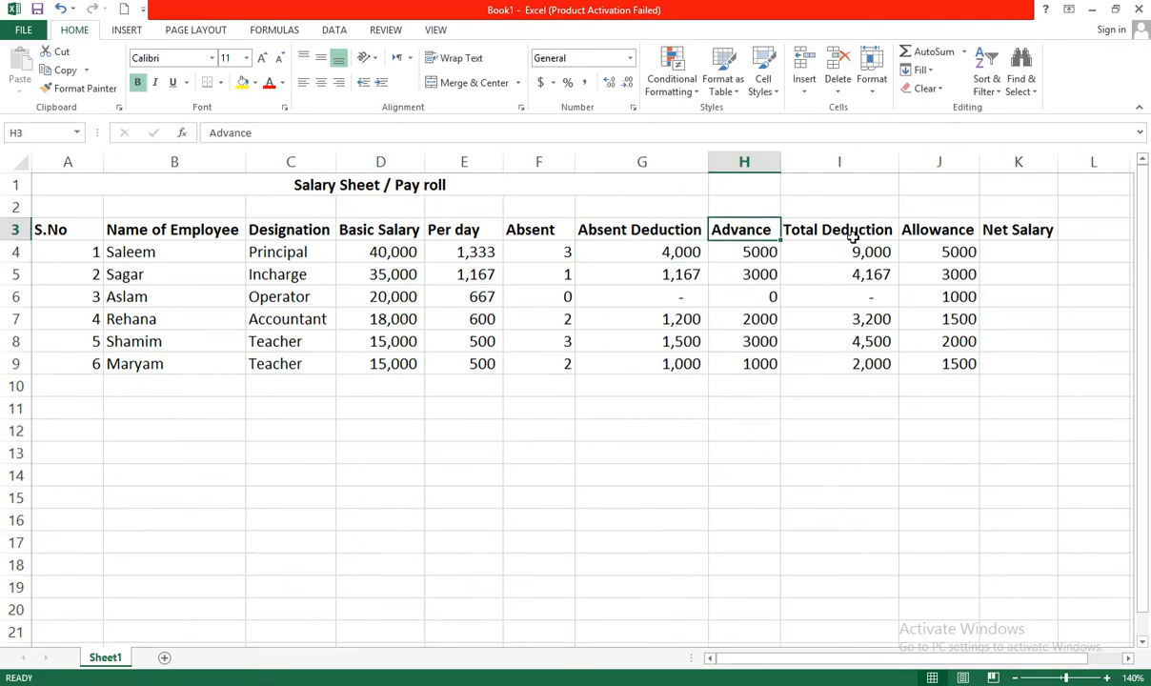
left_click(803, 222)
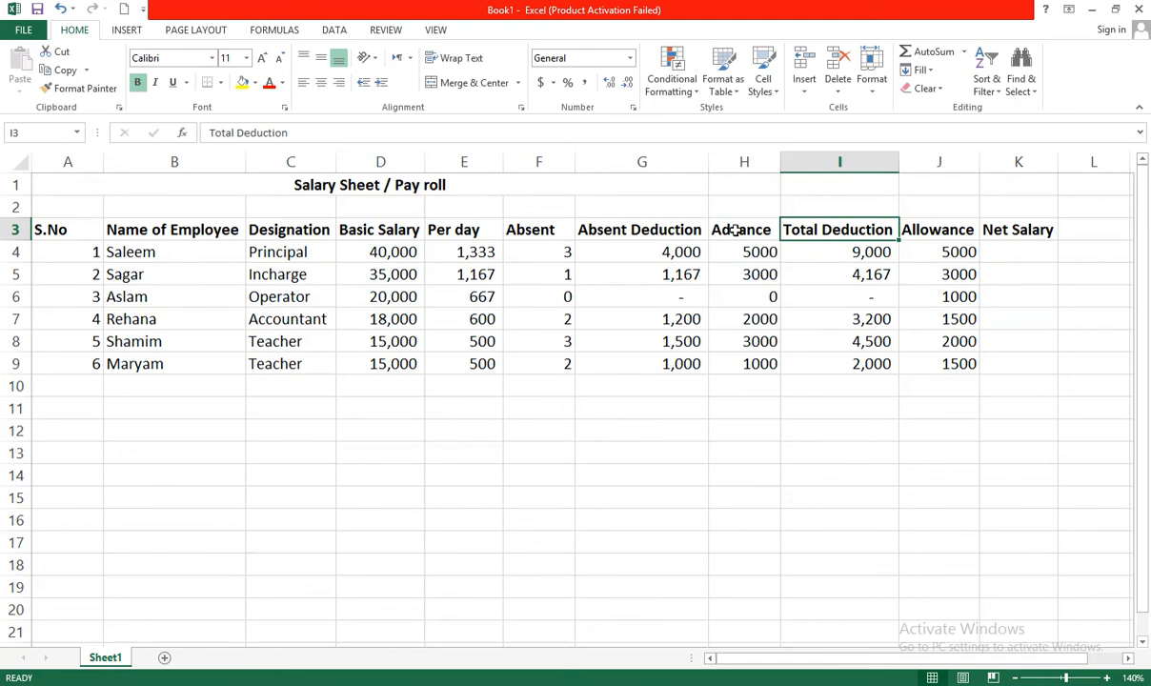
left_click(822, 250)
type("=G4+H4")
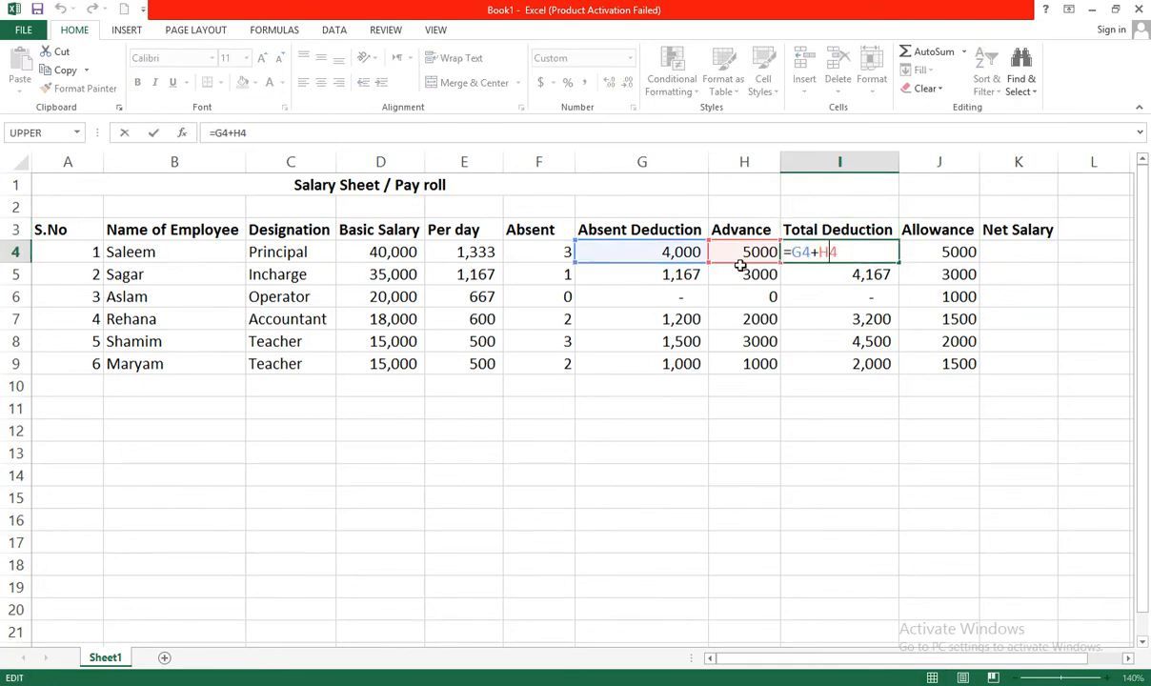
key("Return")
left_click(853, 252)
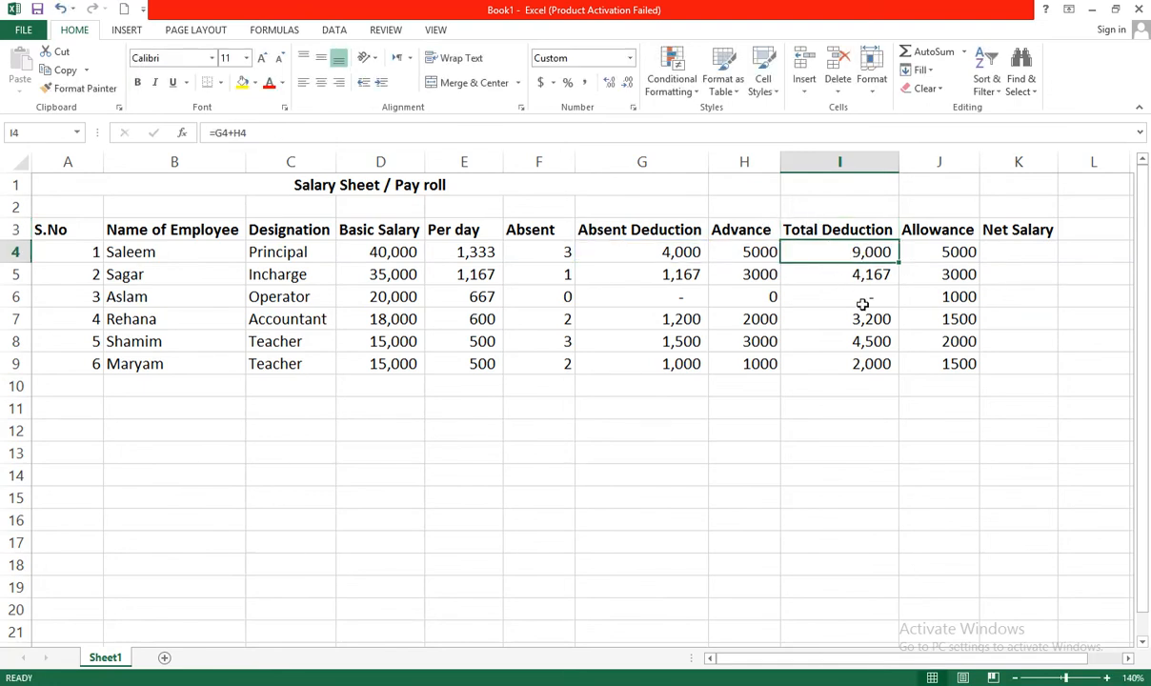
left_click(961, 250)
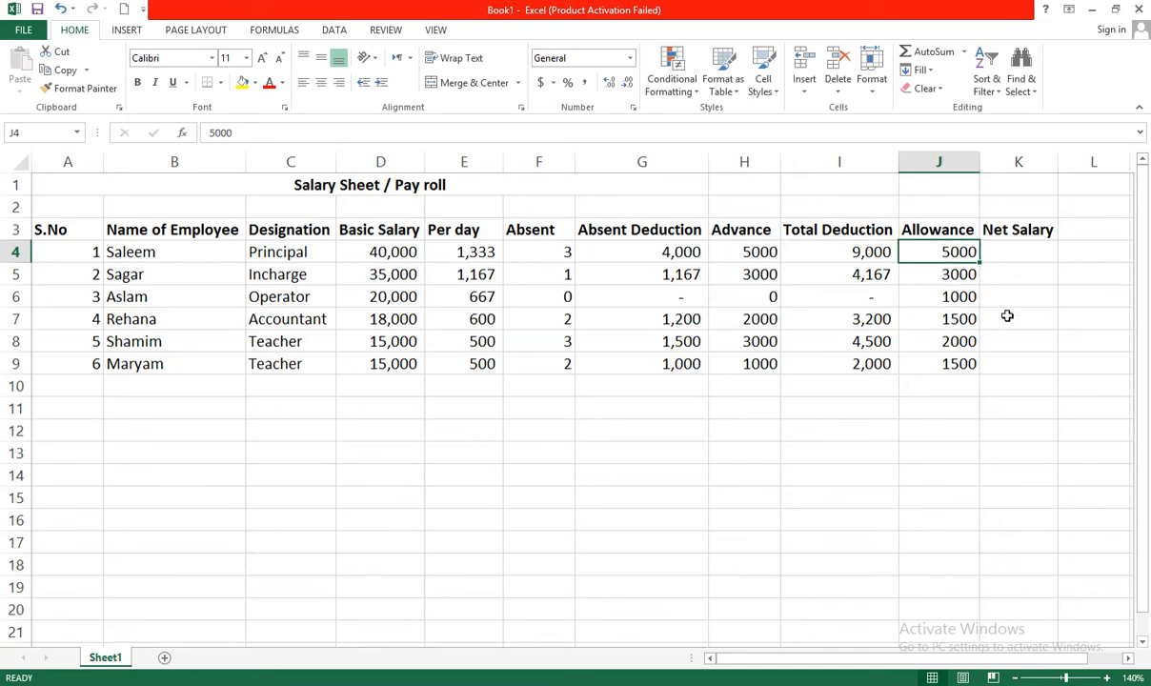
- Calculate the first employee's net salary in K4 with =D4-I4+J4 and check it against the row's total deduction and allowance
left_click(1010, 254)
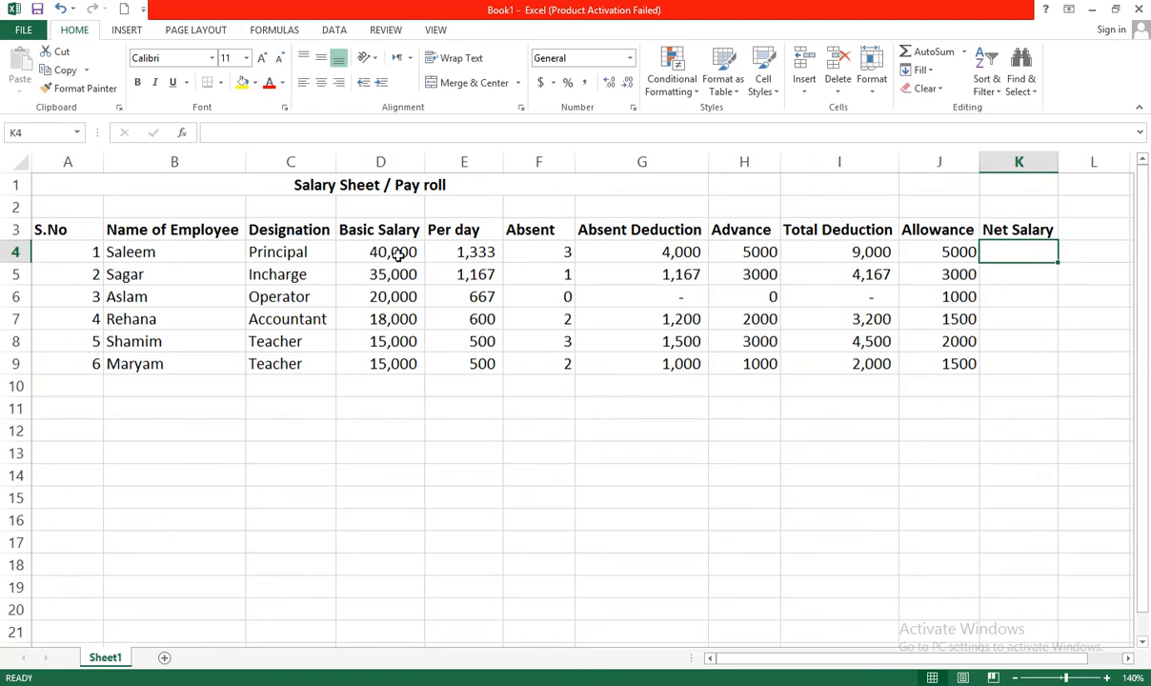
type("=")
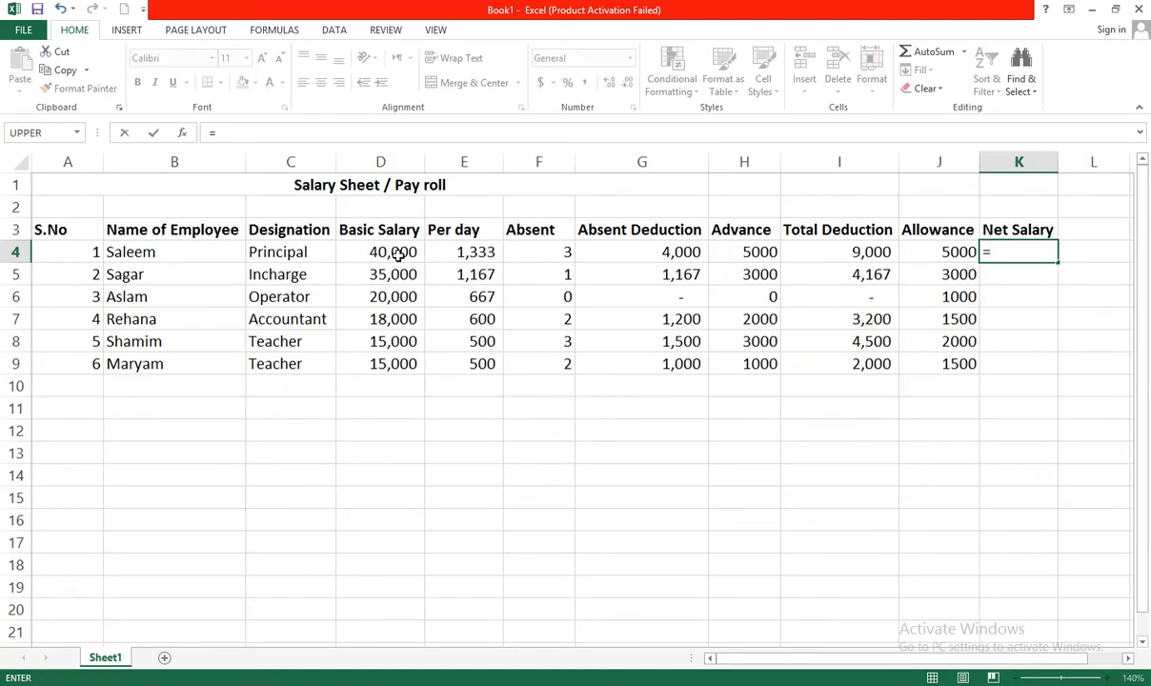
left_click(407, 252)
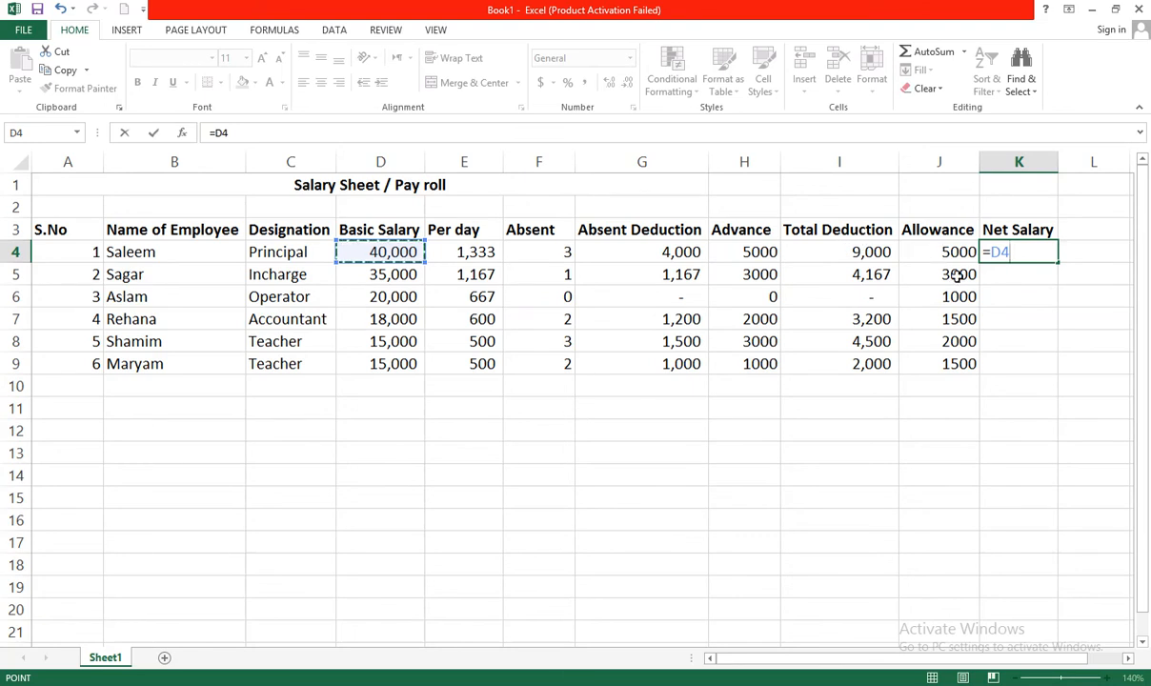
type("-")
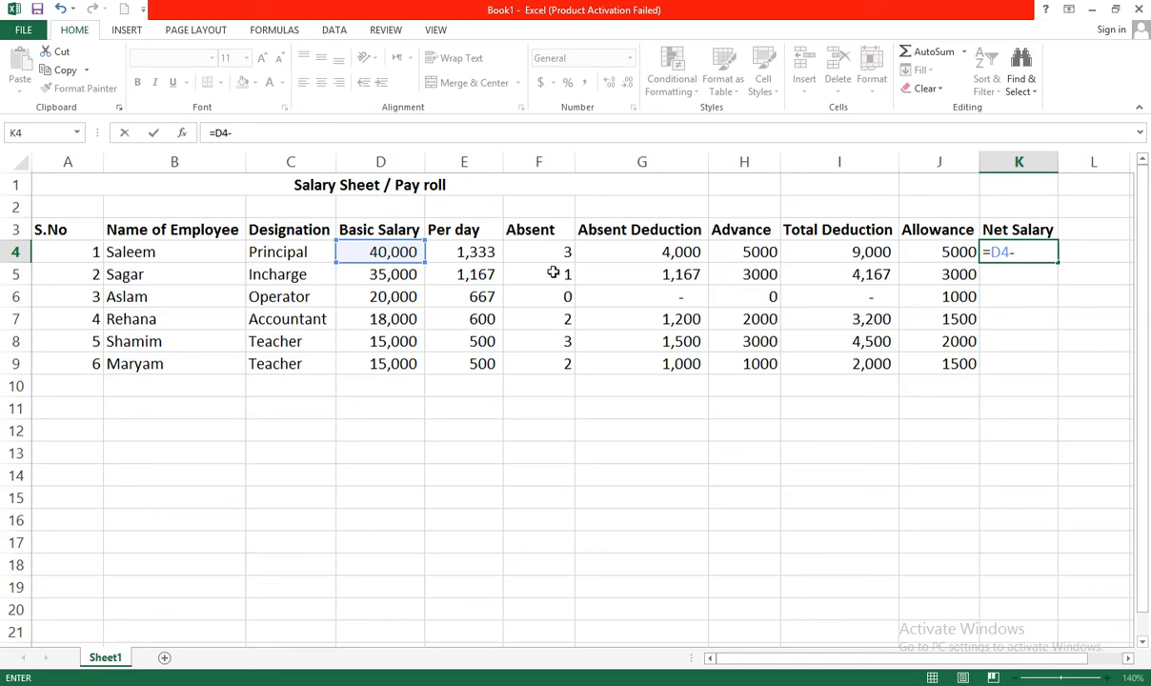
left_click(839, 250)
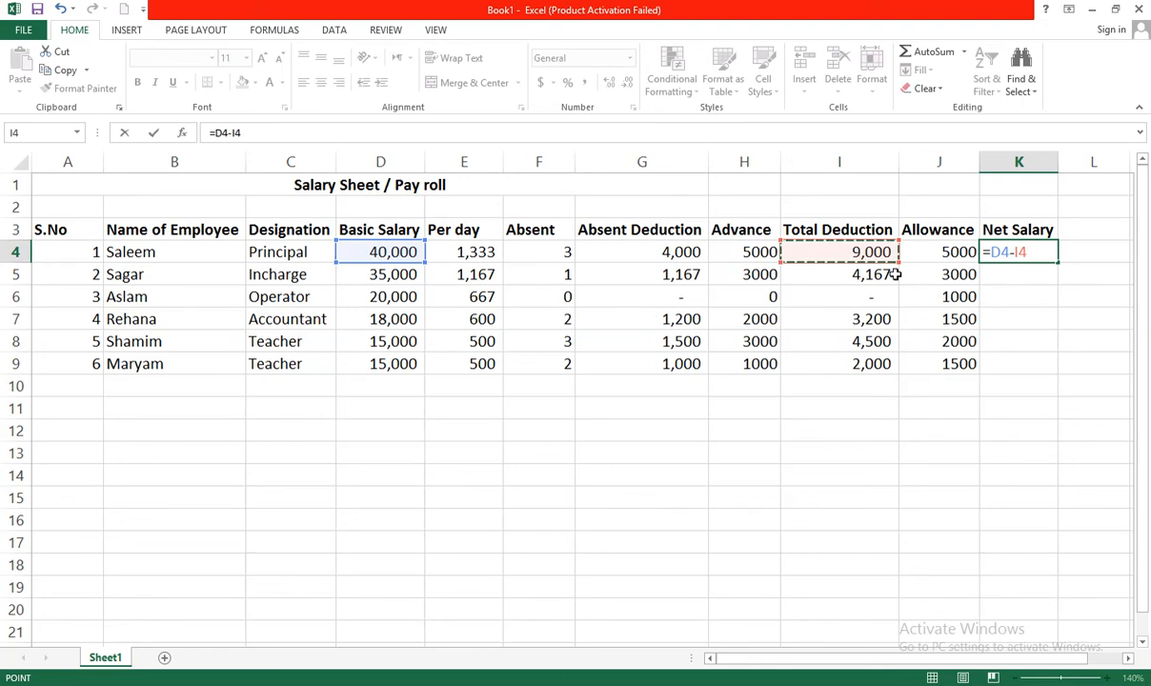
type("+")
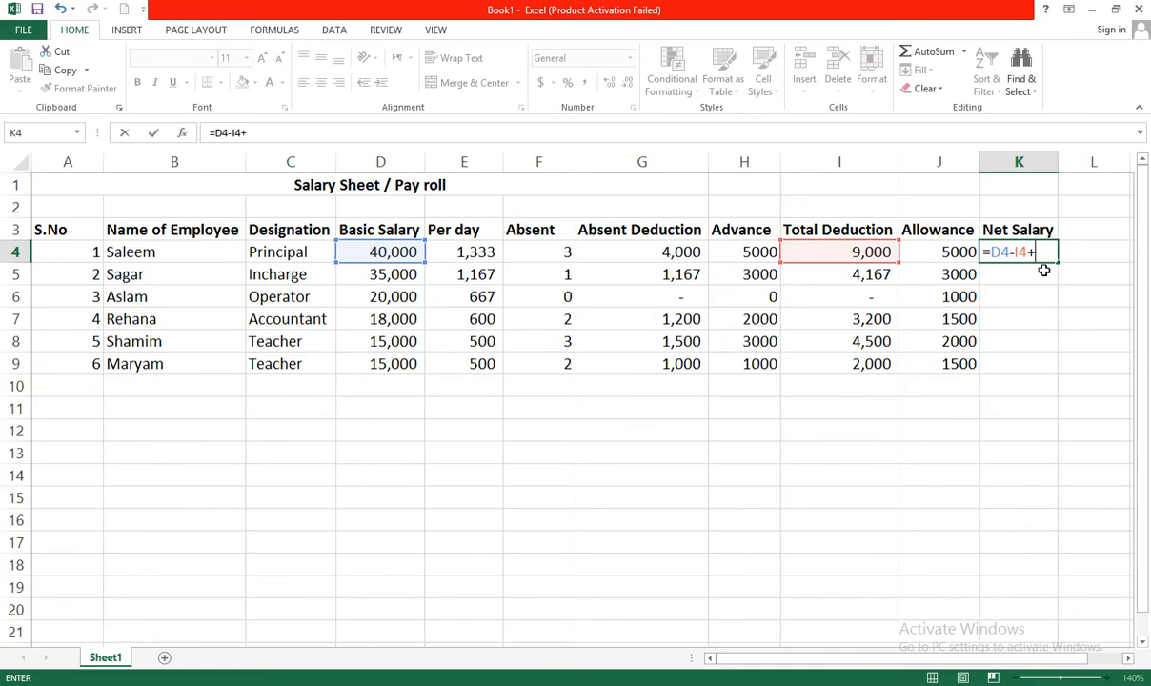
left_click(954, 251)
key("Return")
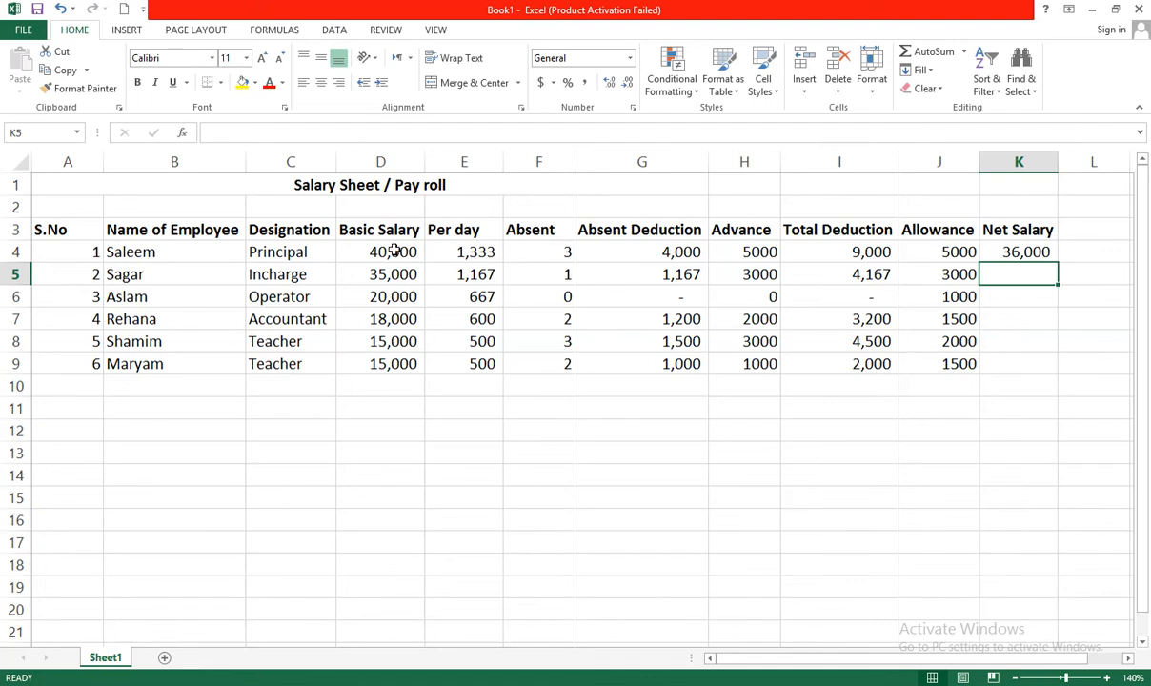
left_click(19, 252)
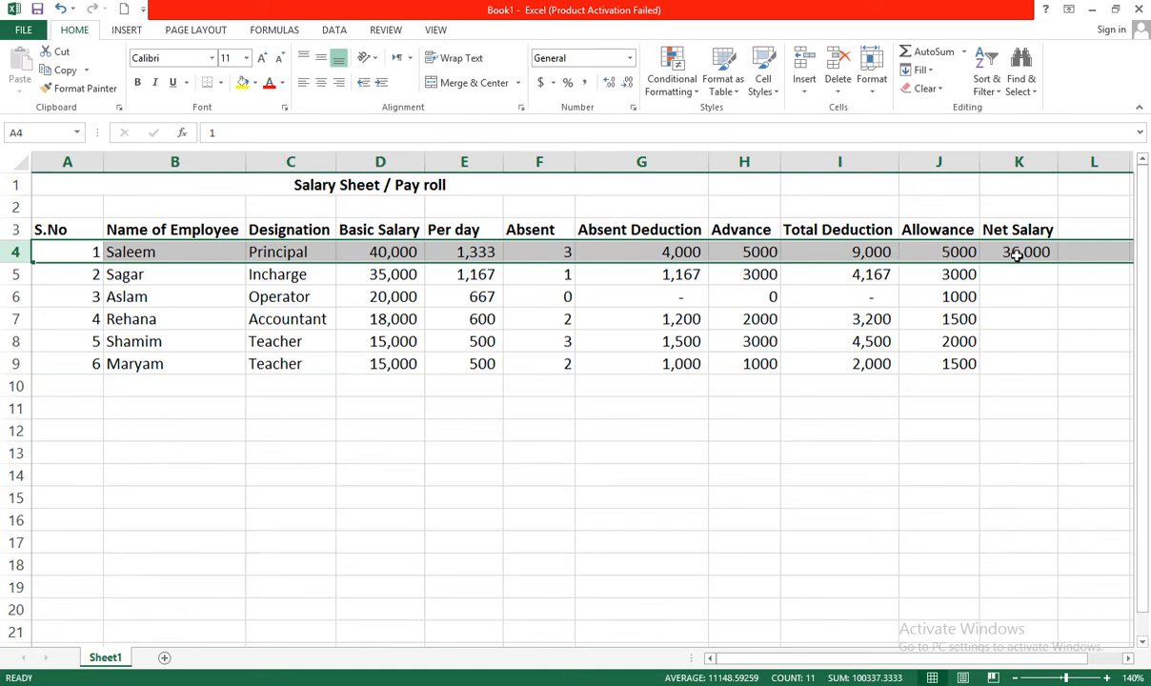
left_click(860, 253)
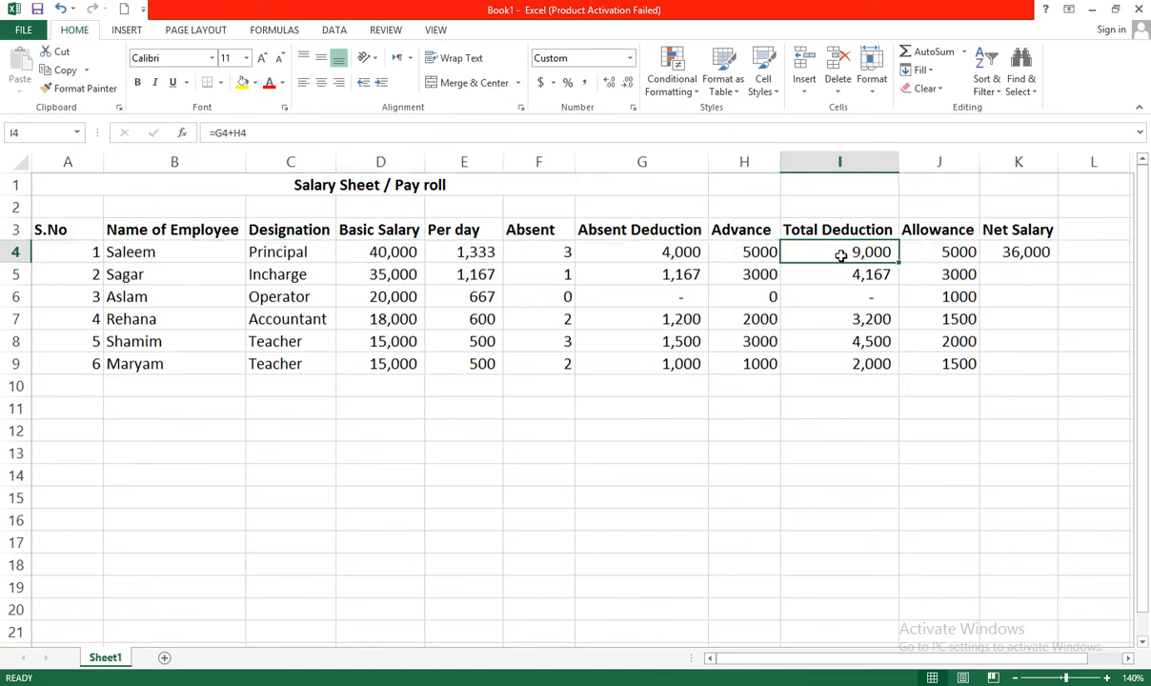
left_click(940, 251)
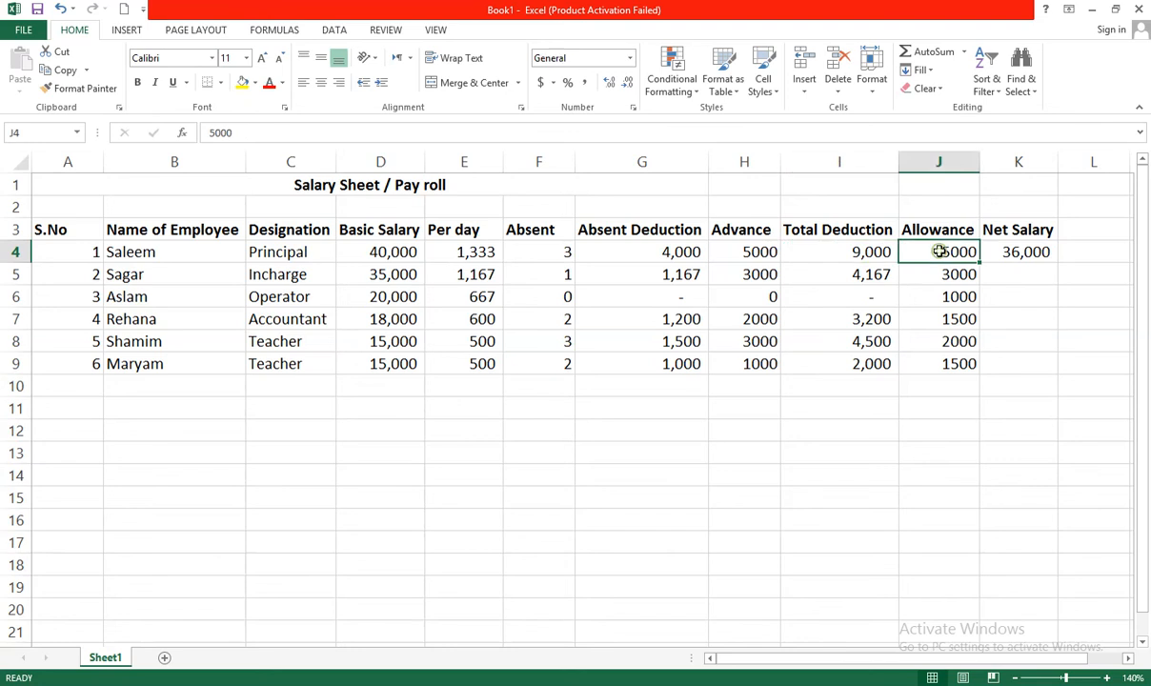
left_click(1036, 249)
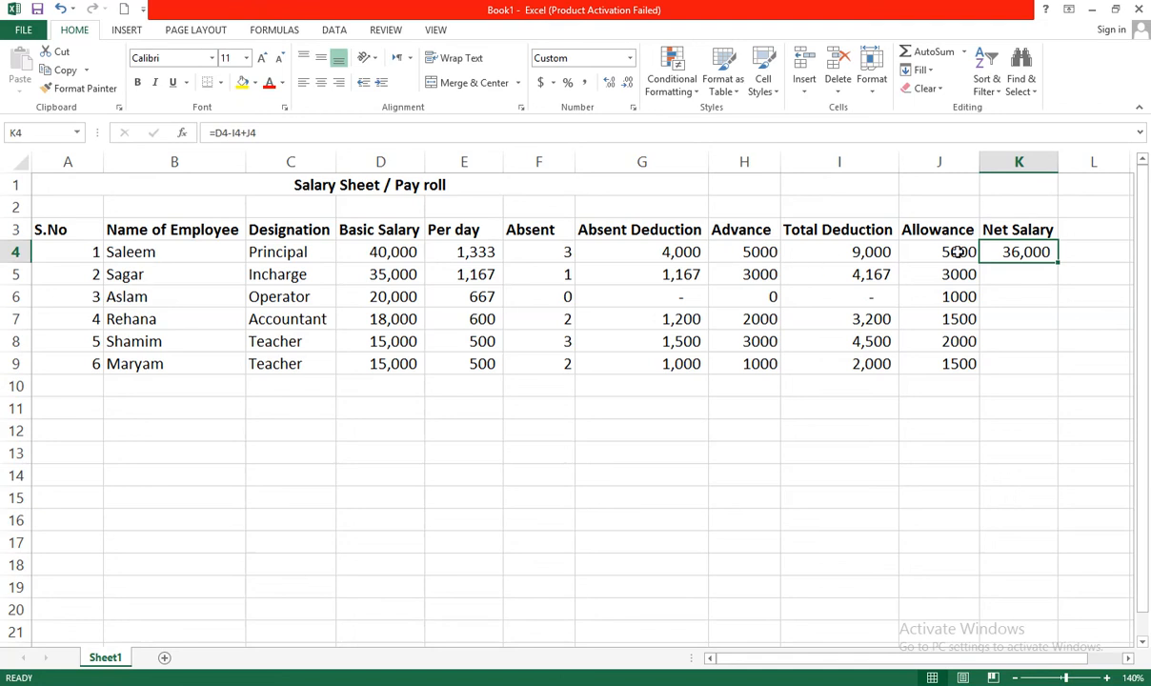
- Calculate the second employee's net salary in K5 with the formula =D5-I5+J5
left_click(1036, 278)
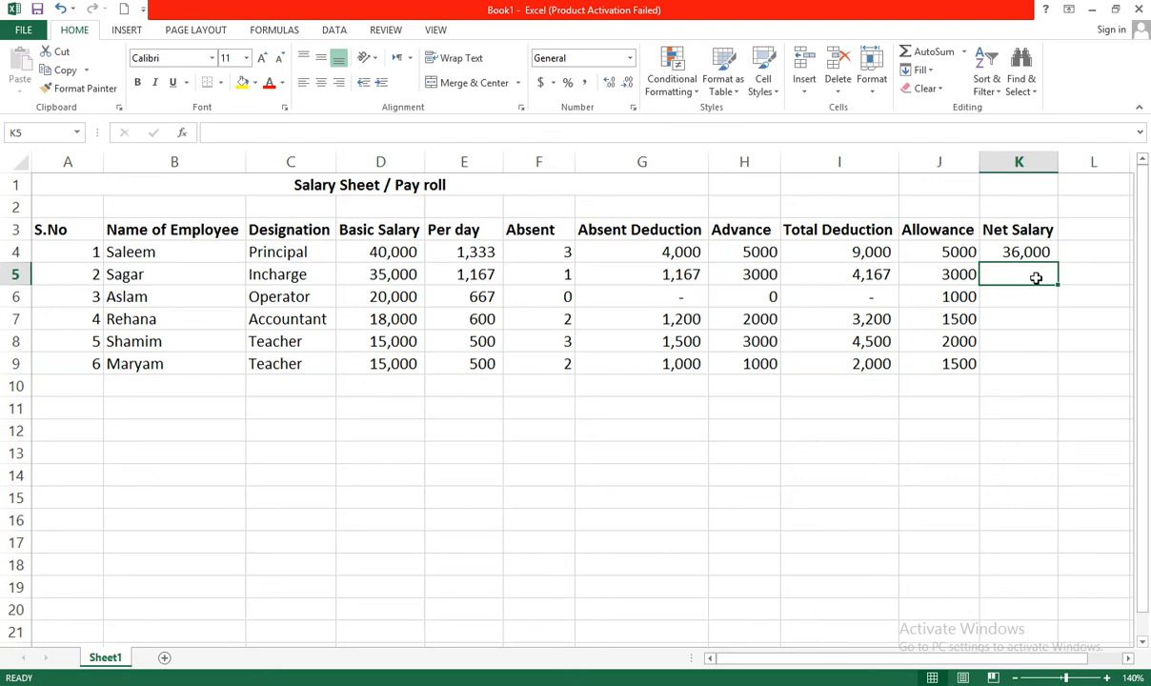
type("=")
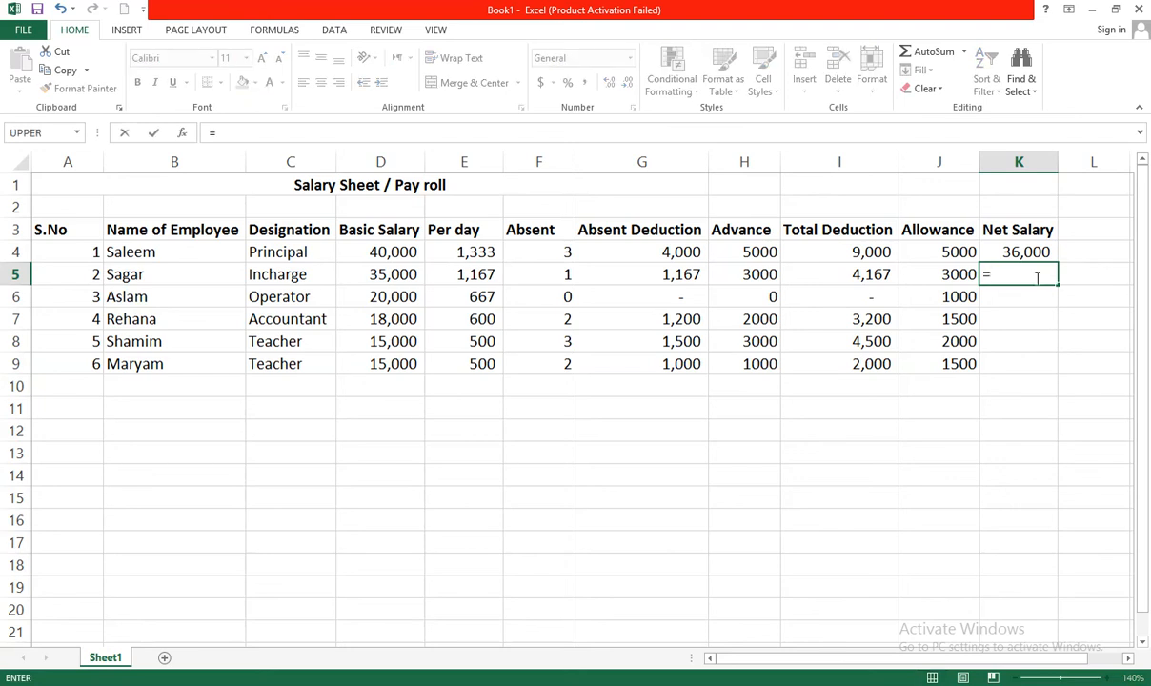
left_click(402, 275)
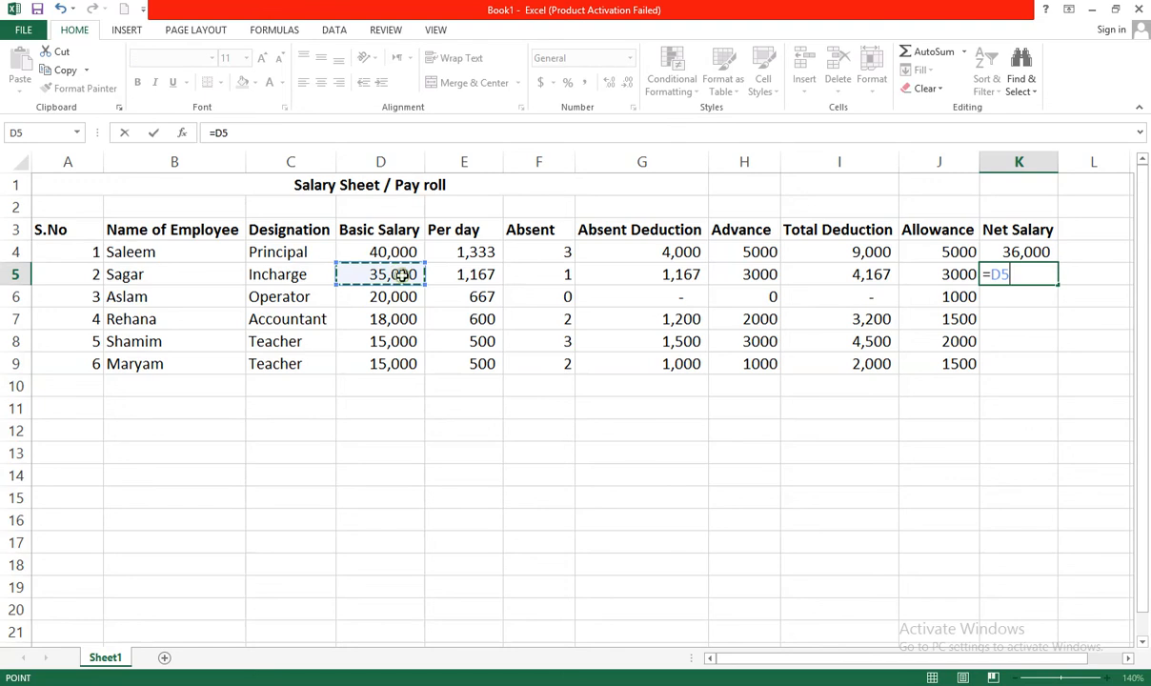
type("-")
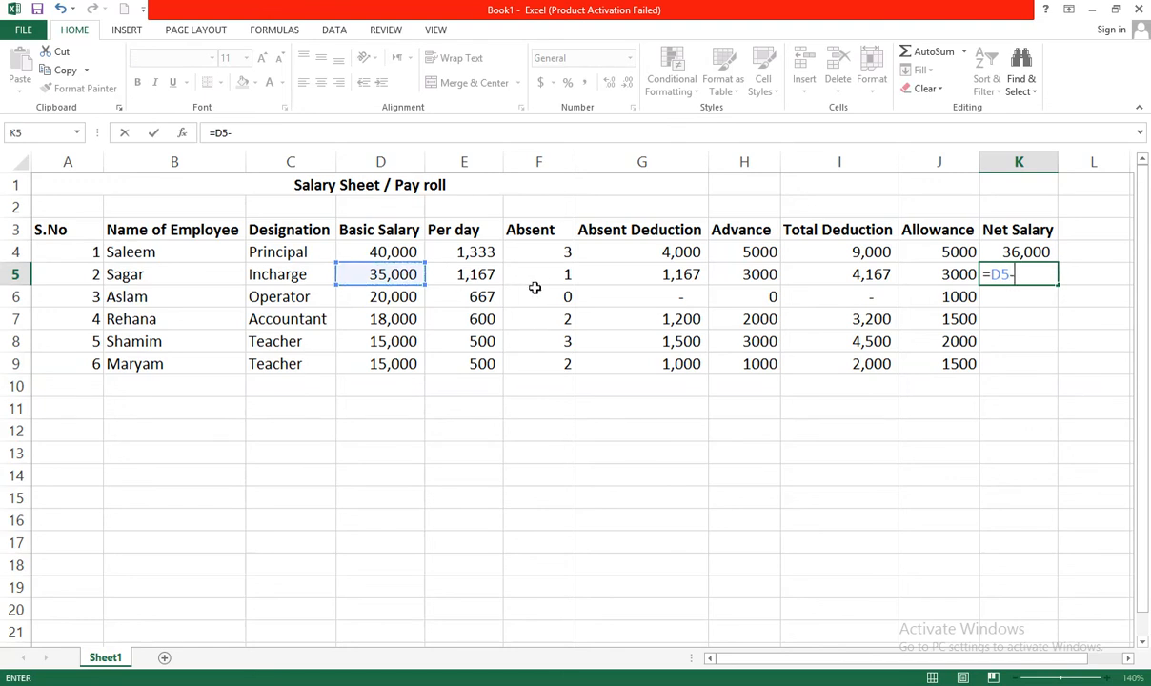
left_click(835, 276)
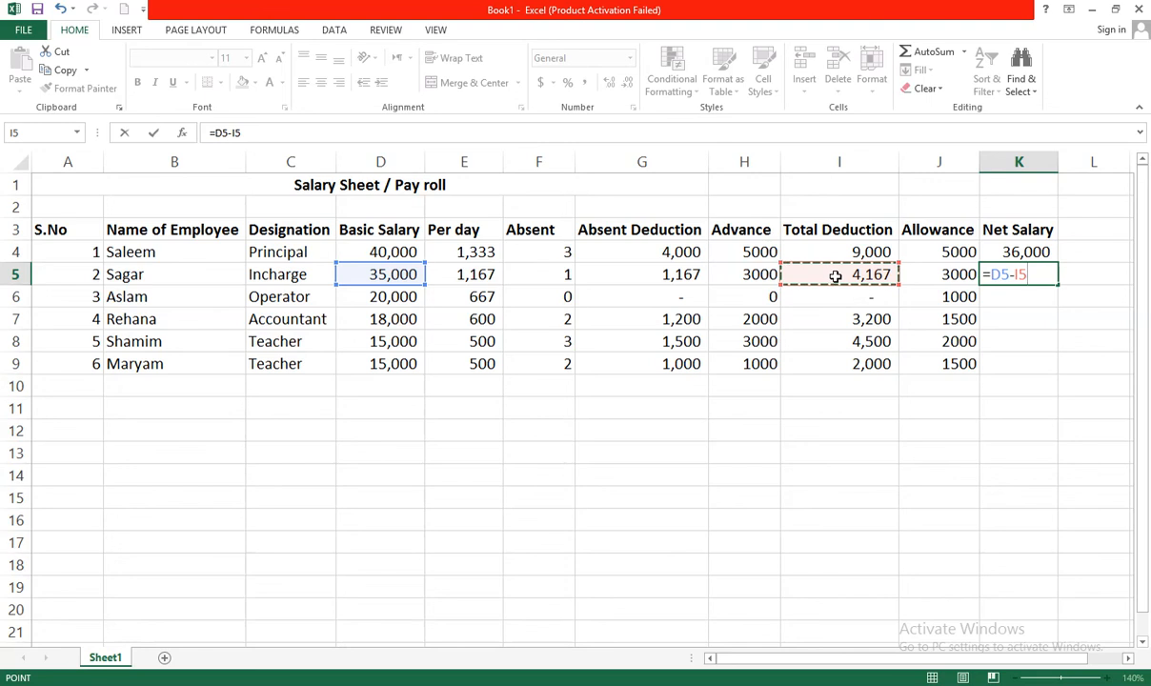
type("+")
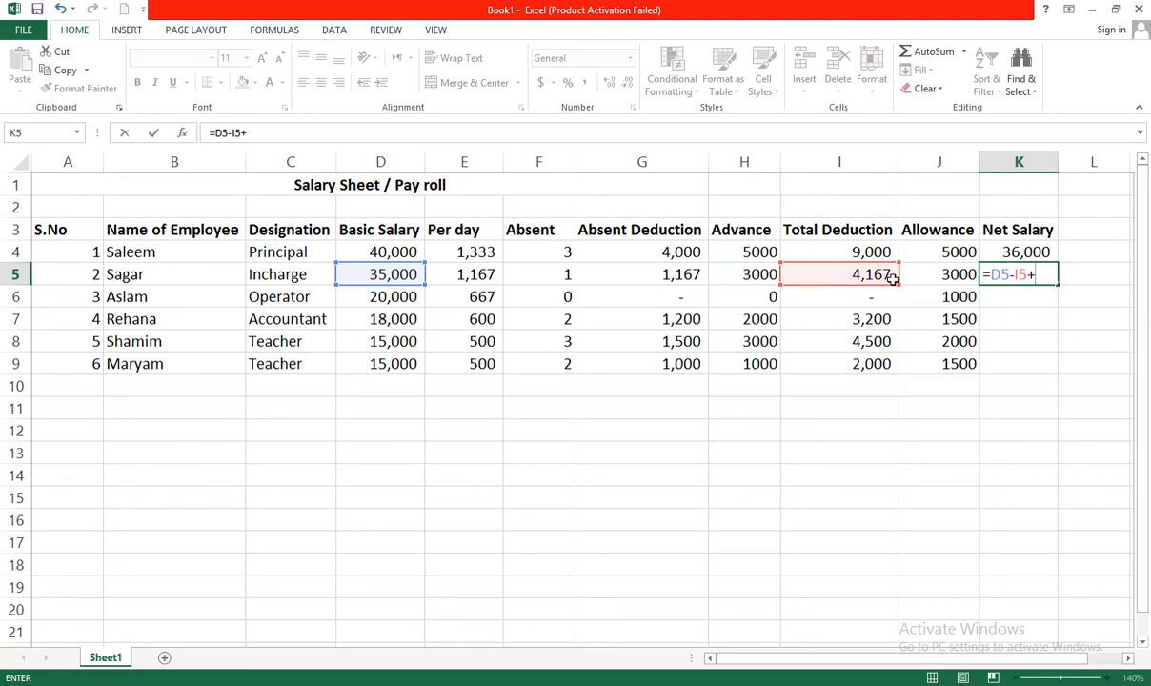
left_click(945, 275)
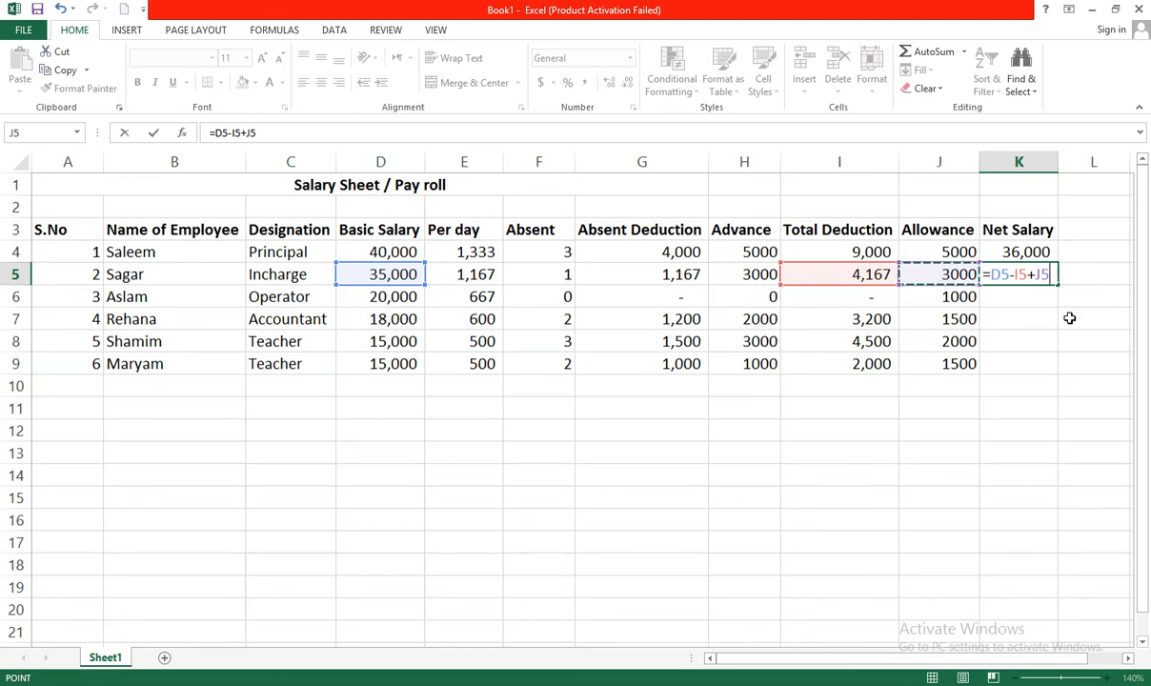
key("Return")
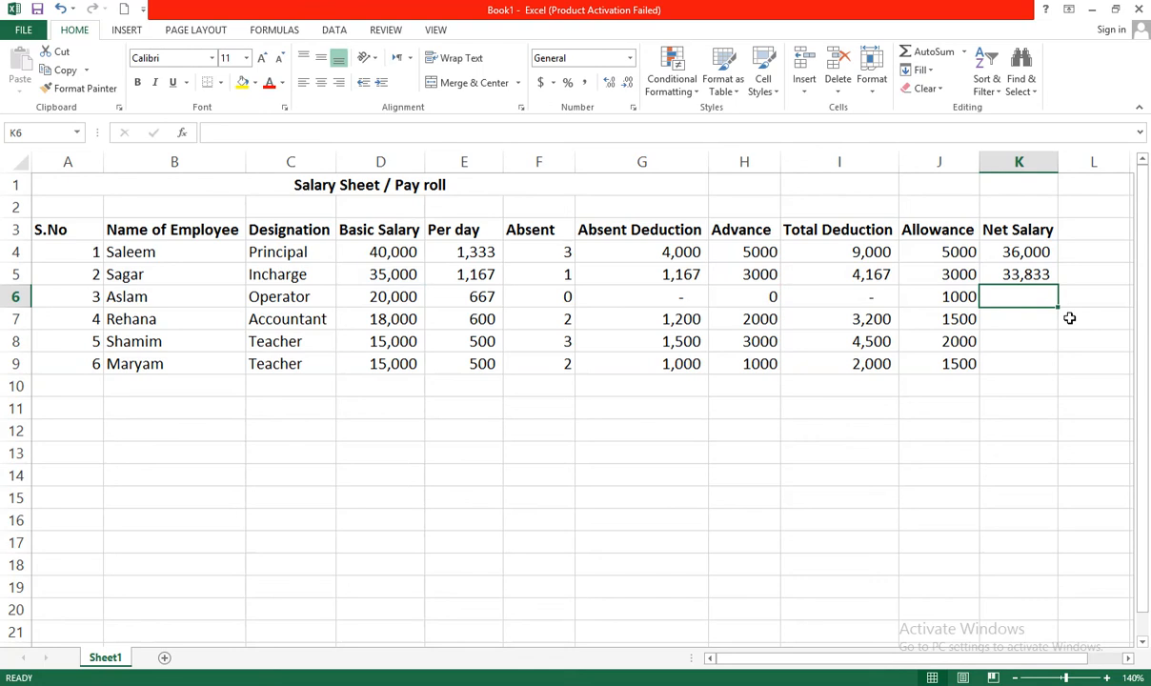
- Fill the net salary formula from K5 down to K9 for the remaining employees
left_click(1039, 274)
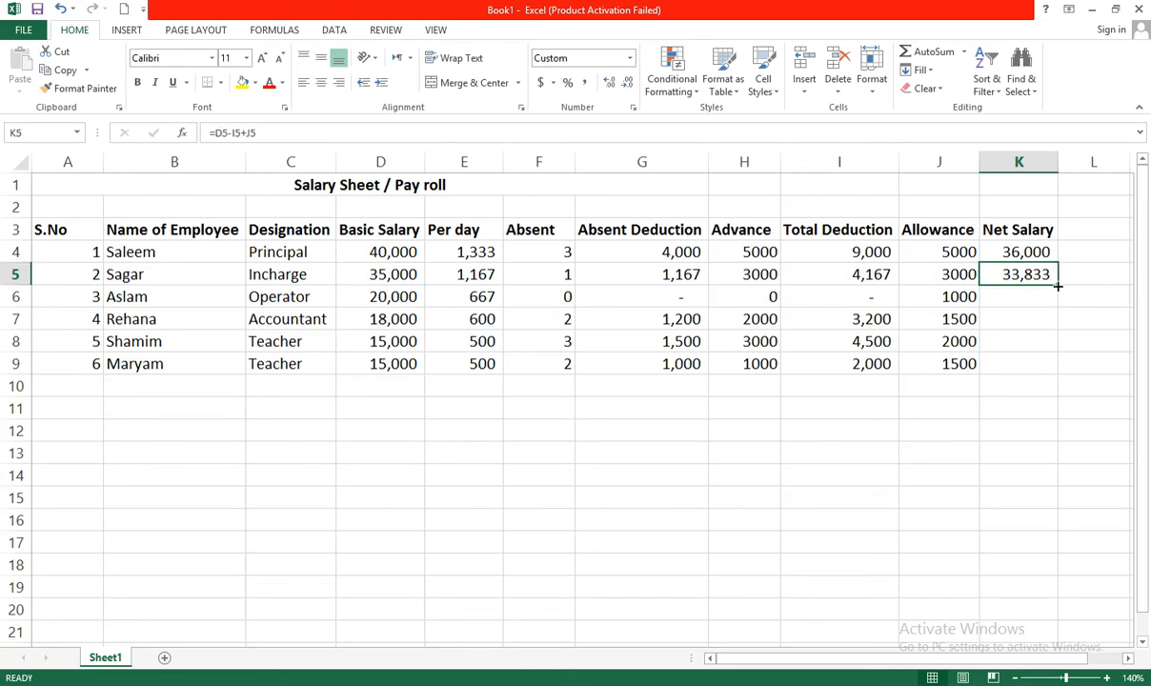
left_click_drag(1058, 285, 1055, 374)
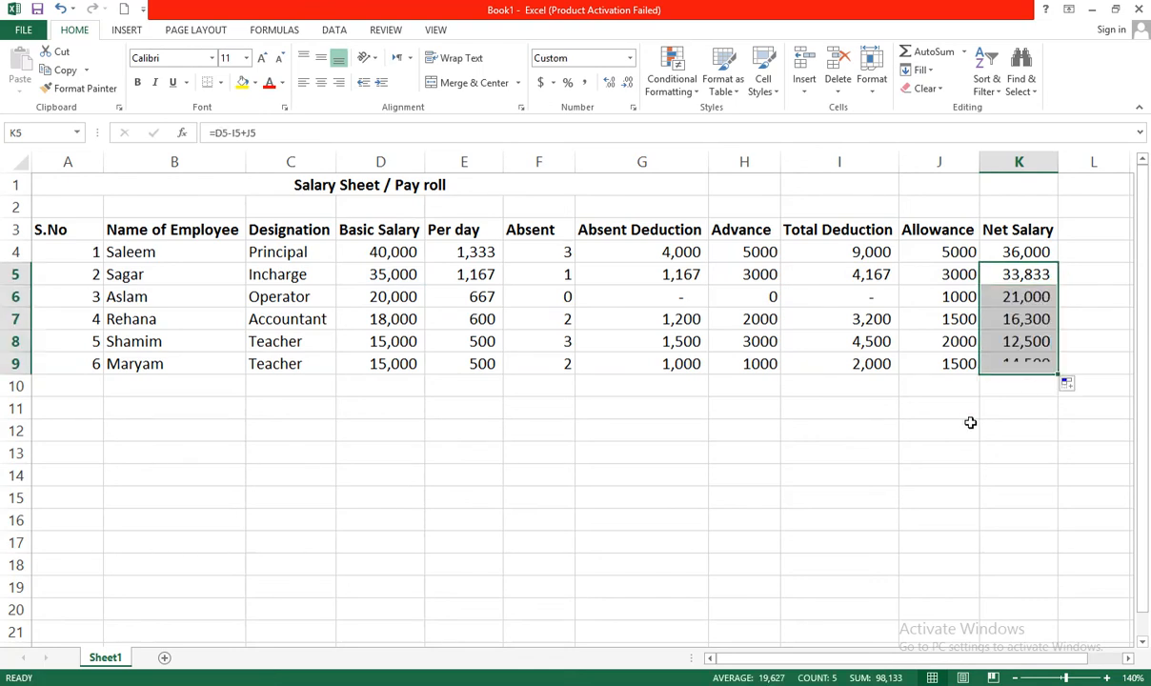
left_click(940, 426)
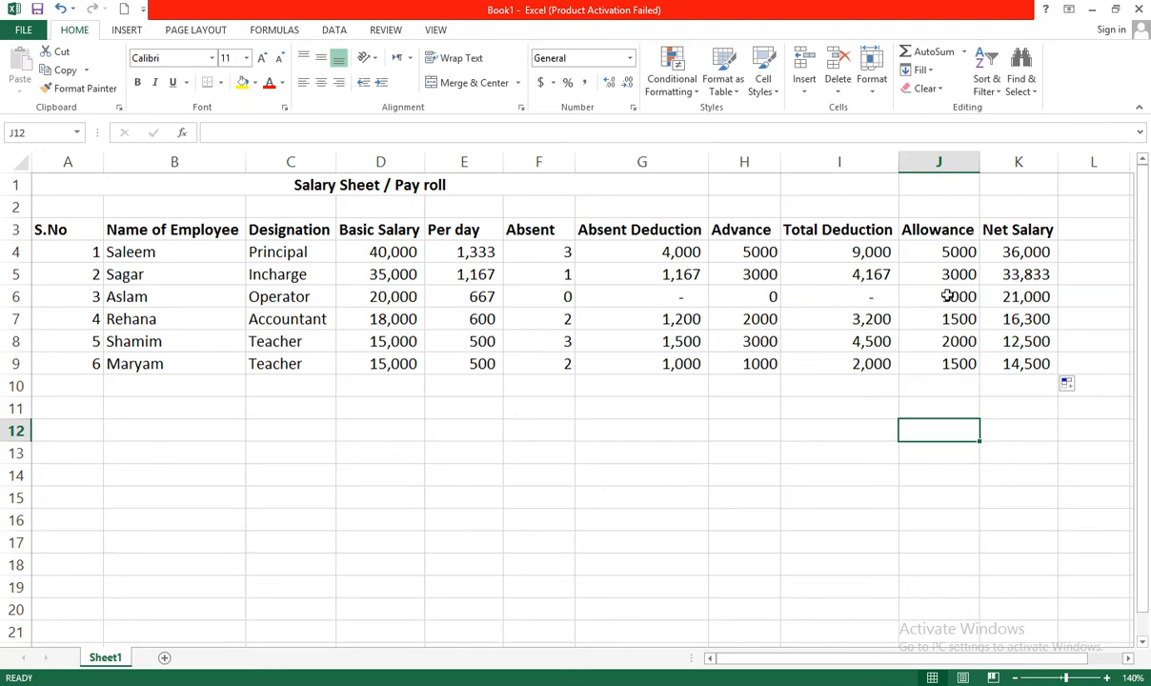
- Compare the third employee's basic and net salary, and set the absences in F6 to 4
left_click(398, 299)
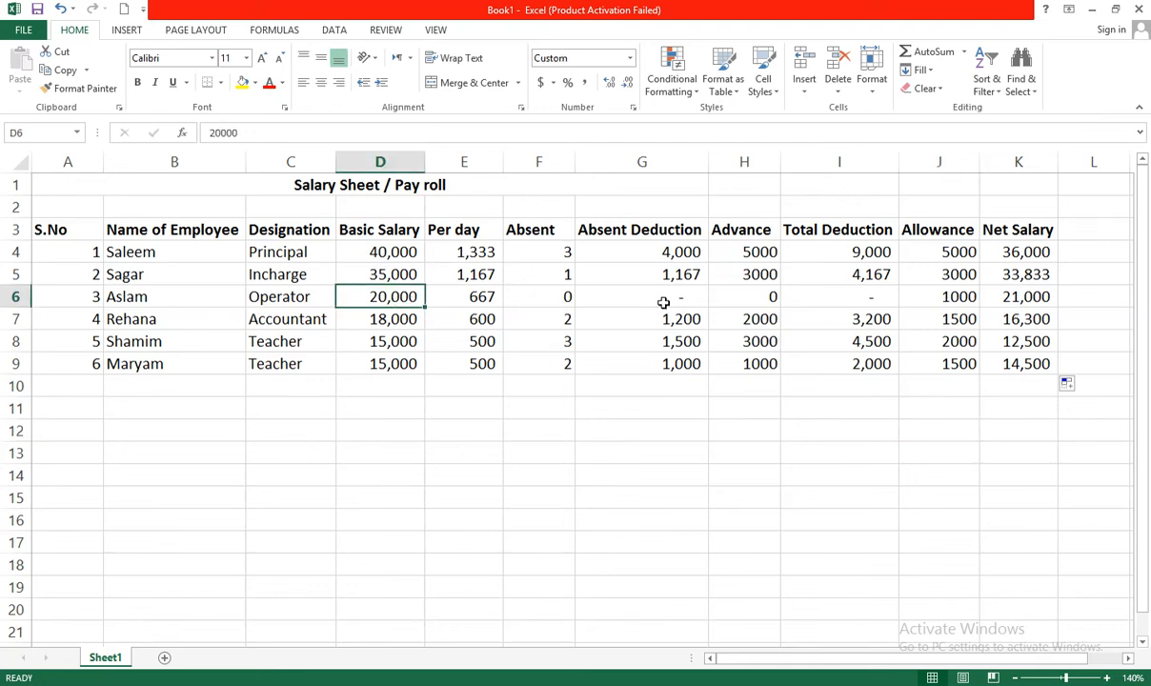
left_click(1005, 298, "ctrl")
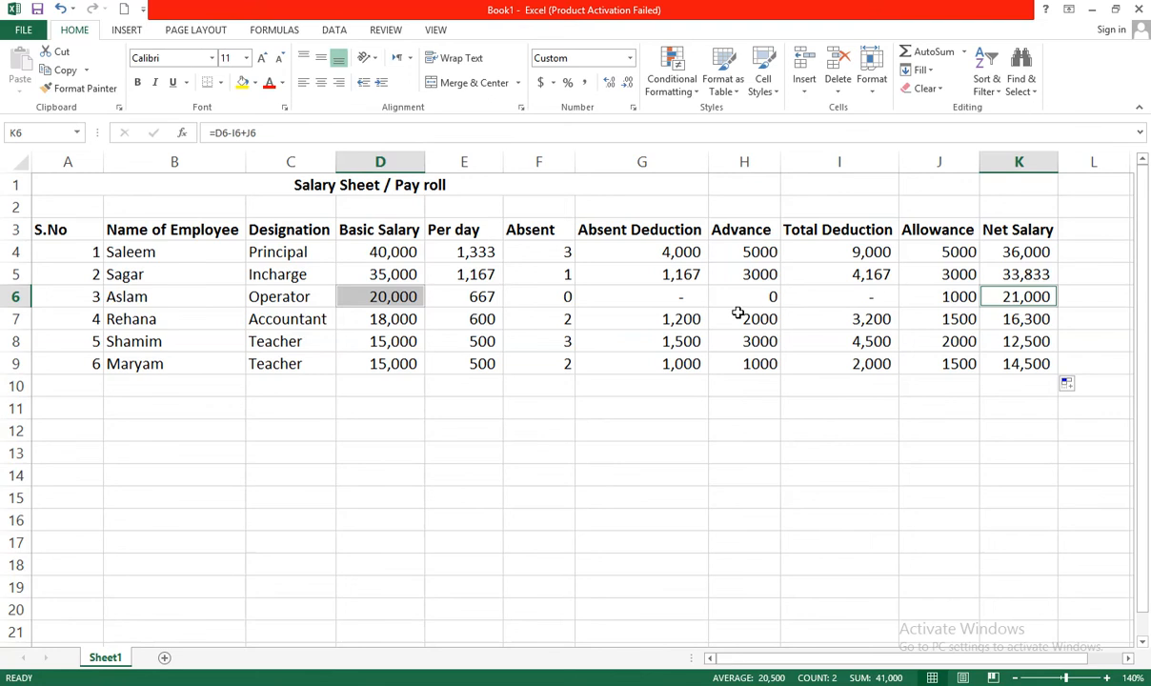
left_click(563, 296)
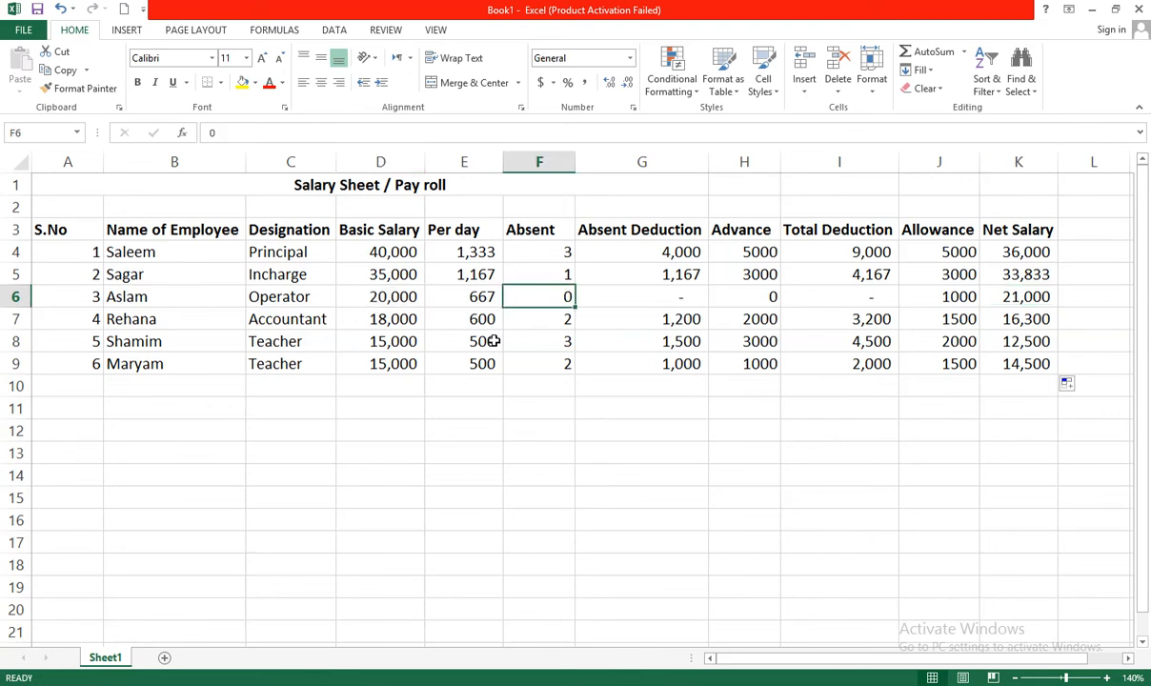
type("4")
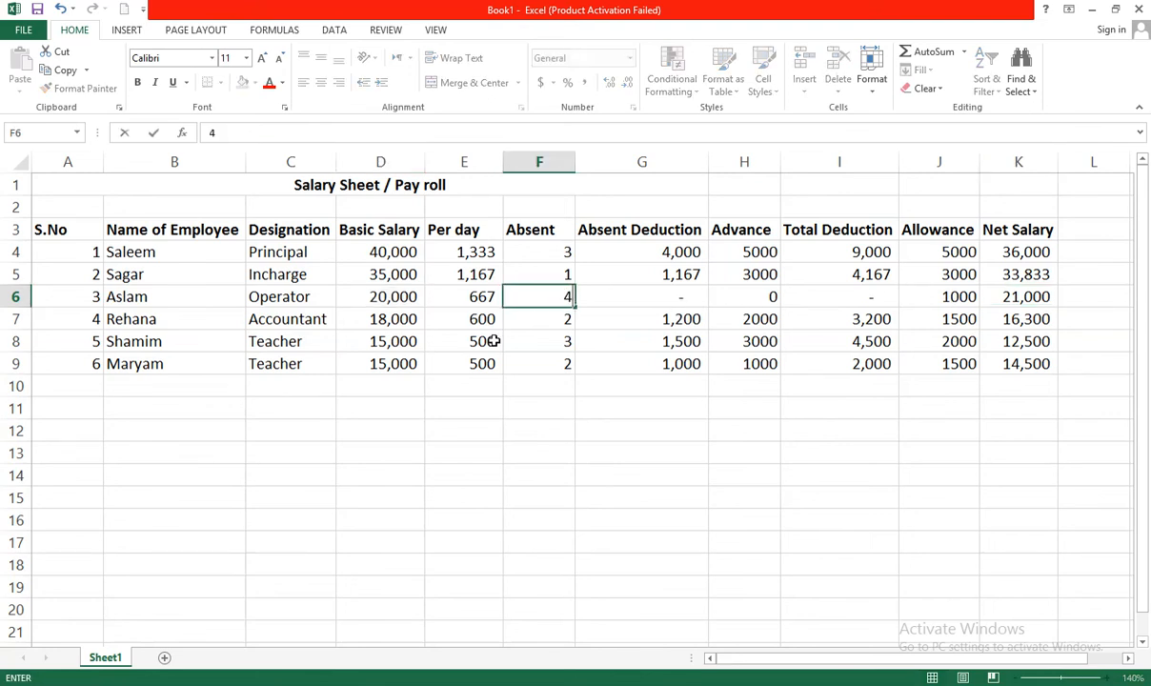
key("Return")
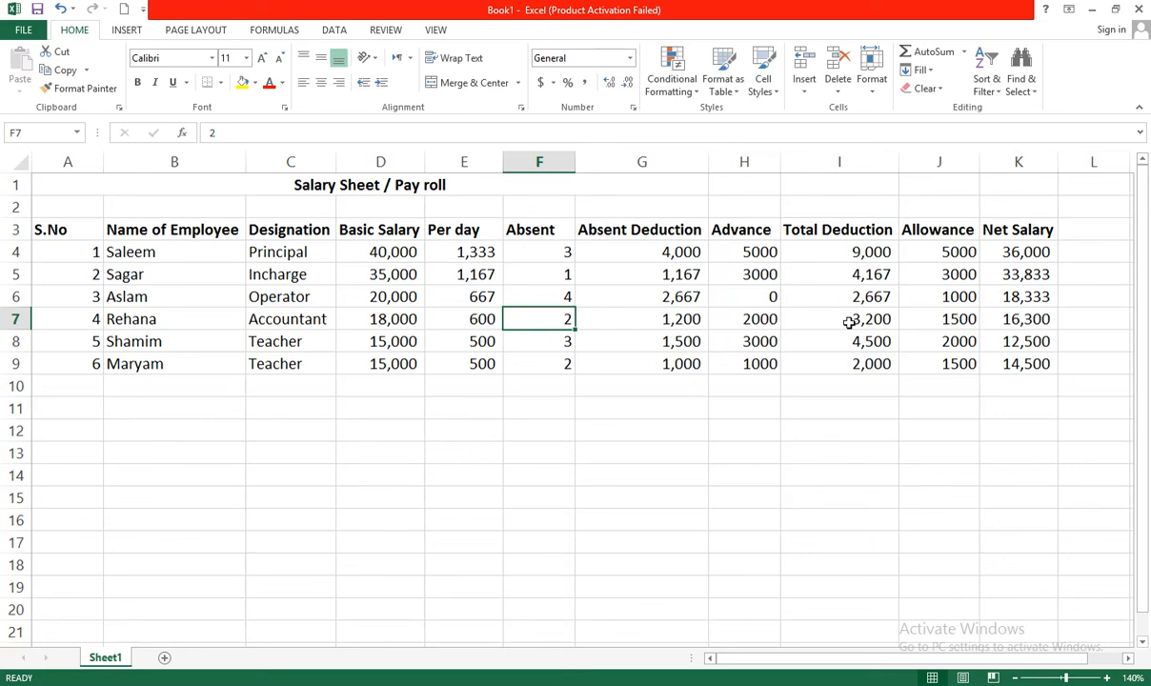
- Set the third employee's advance in H6 to 5000 and check the net salary in K6
left_click(669, 297)
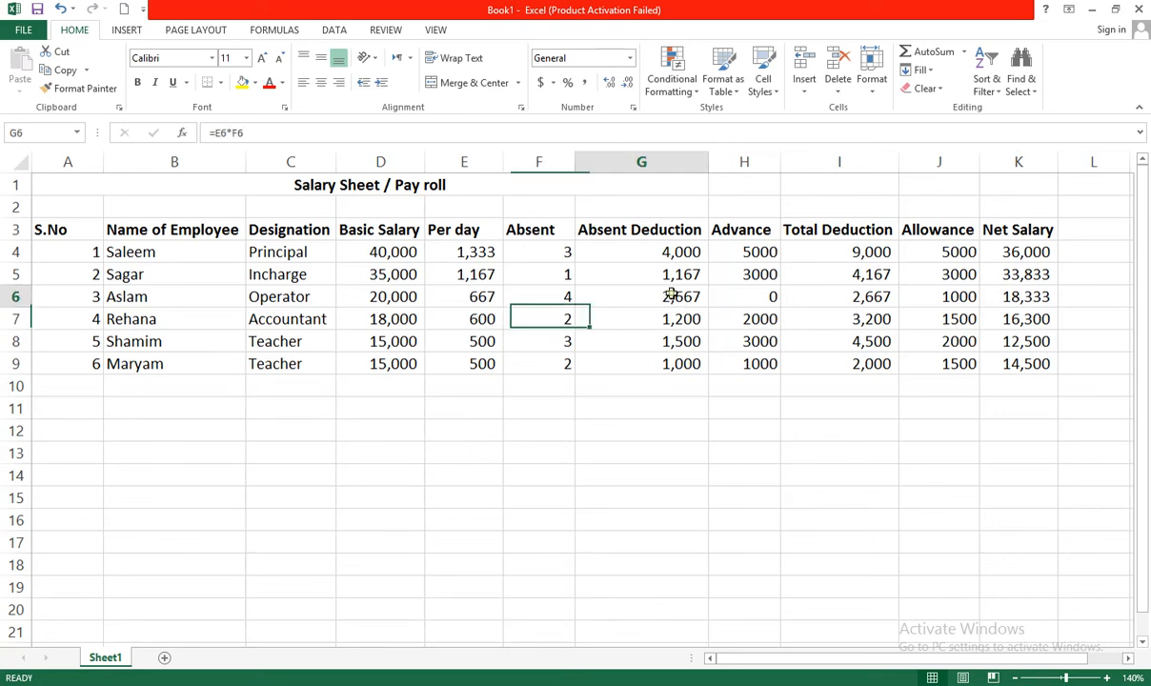
left_click(752, 296)
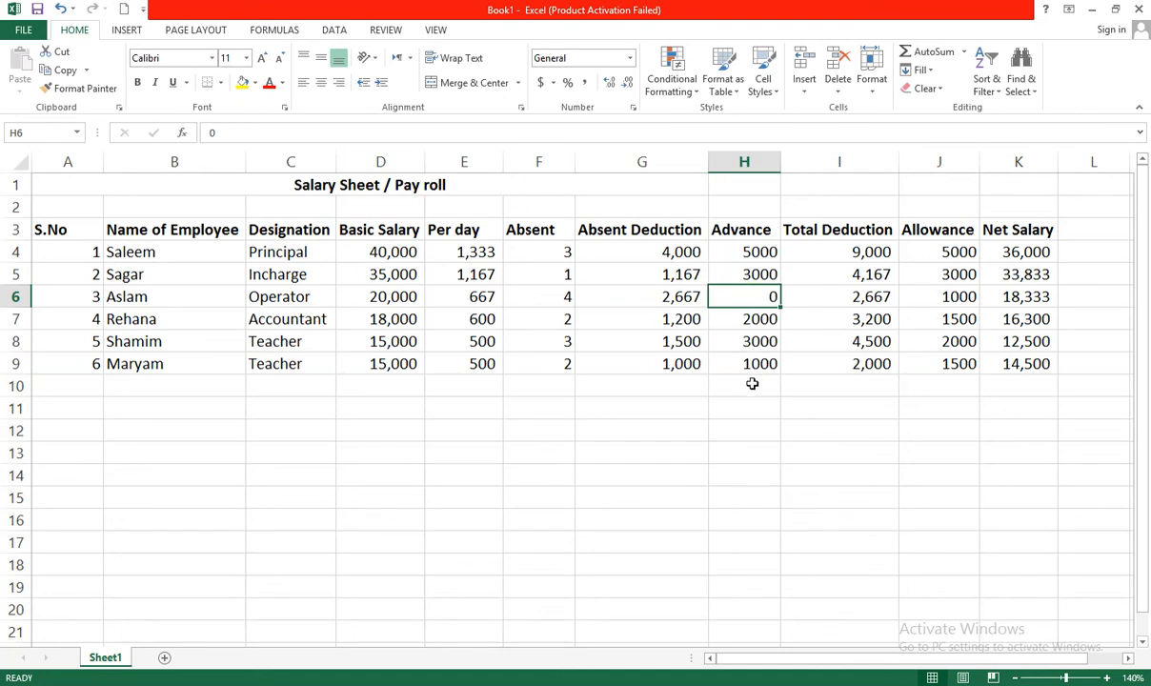
type("500")
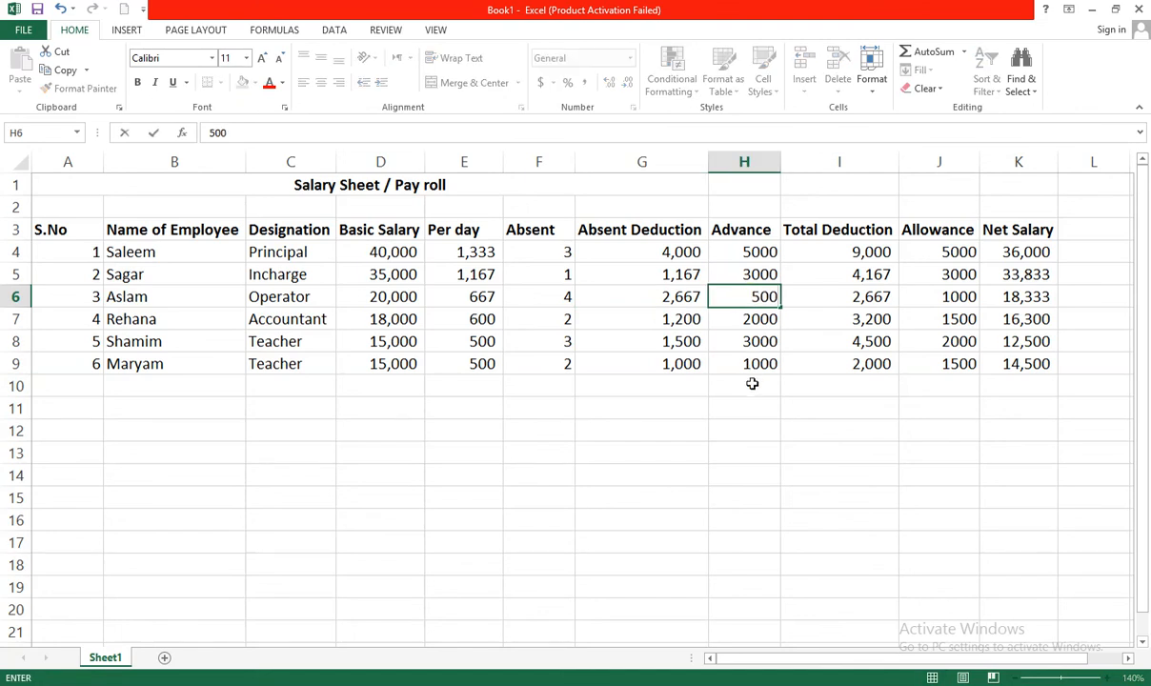
key("Return")
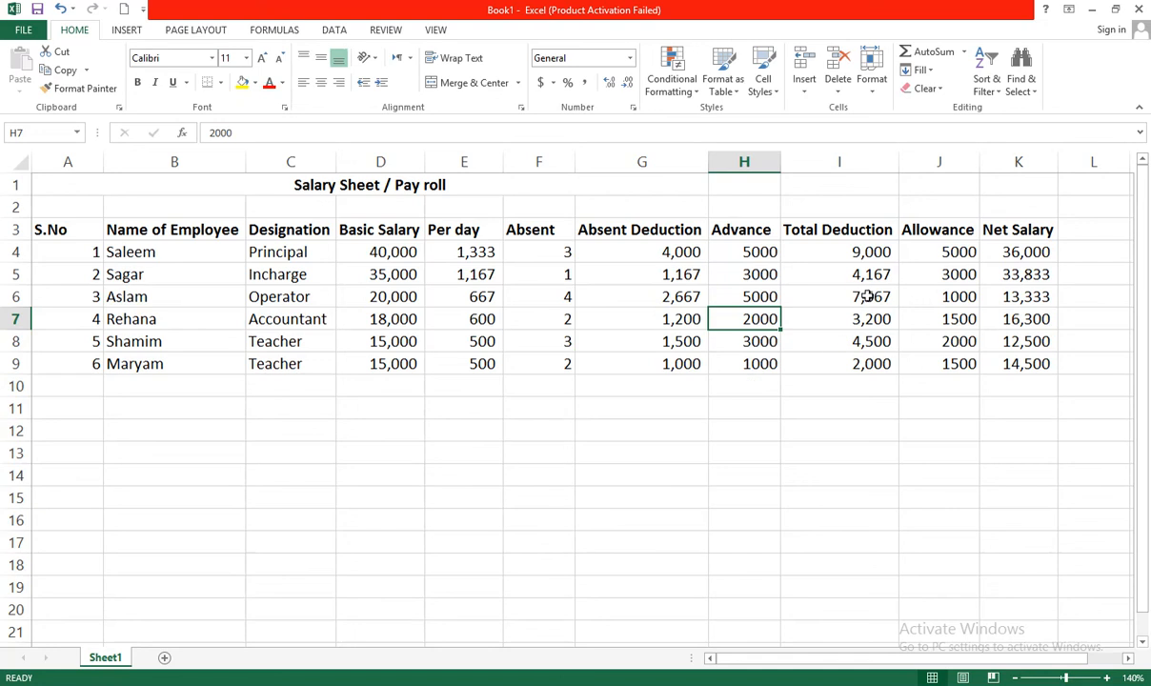
left_click(1022, 298)
left_click(982, 430)
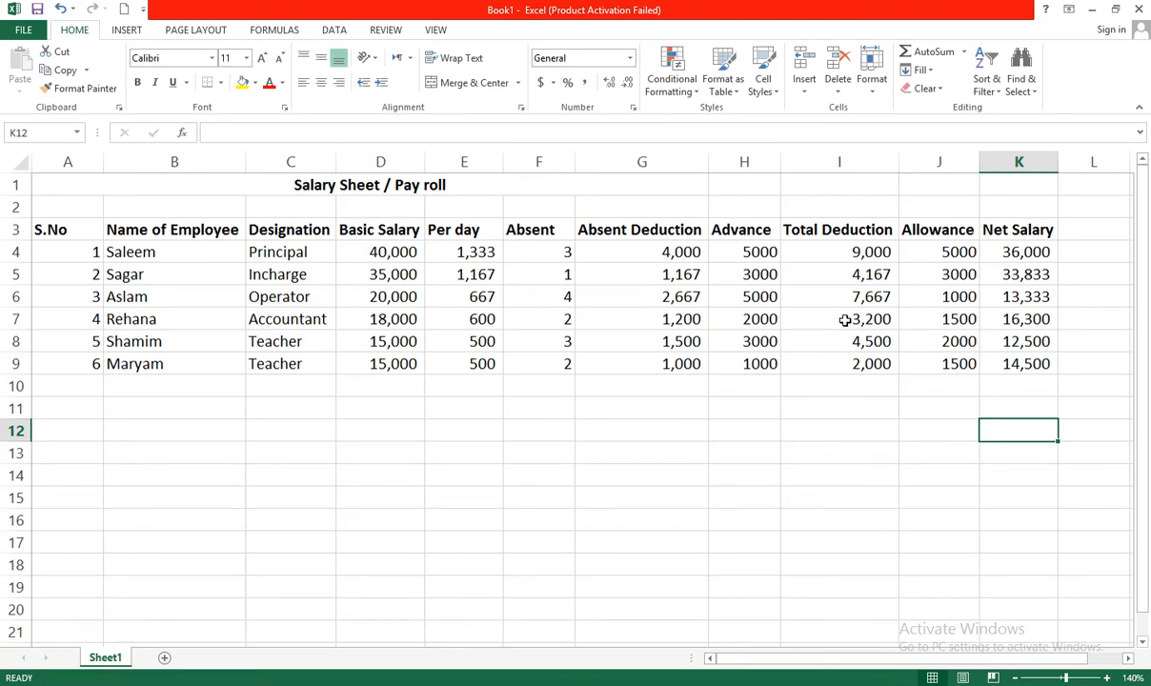
- Examine the manually entered columns of the salary sheet: Absent (F), Advance (H) and Allowance (J)
left_click(540, 251)
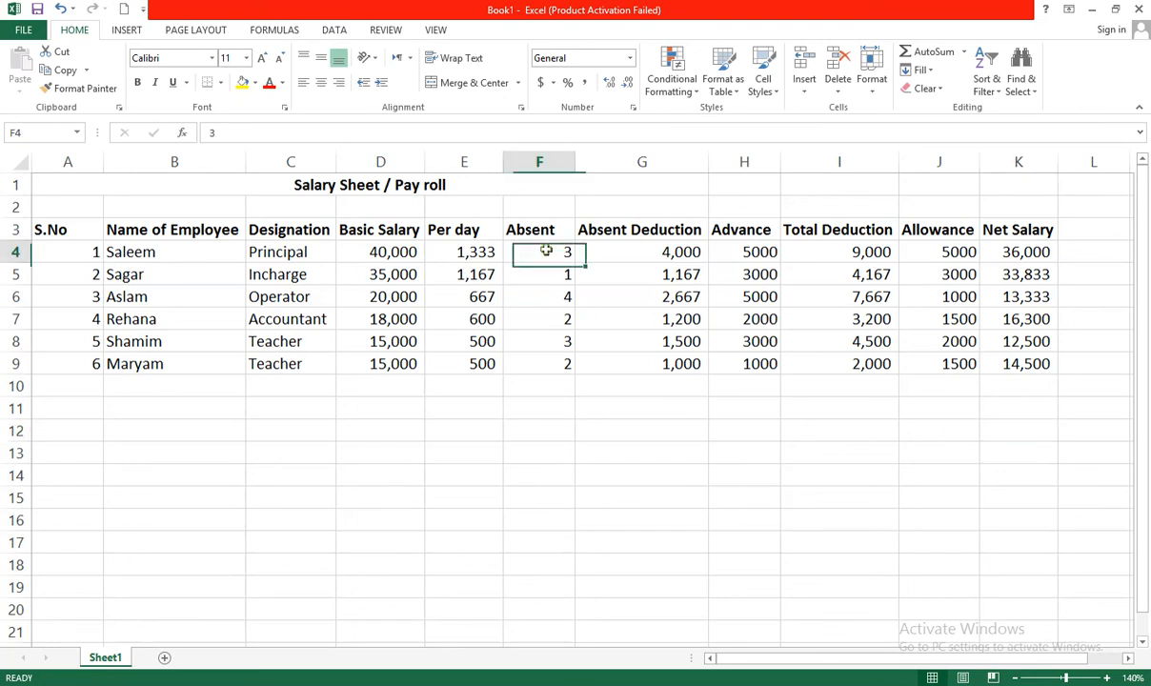
left_click(761, 272)
left_click(944, 268)
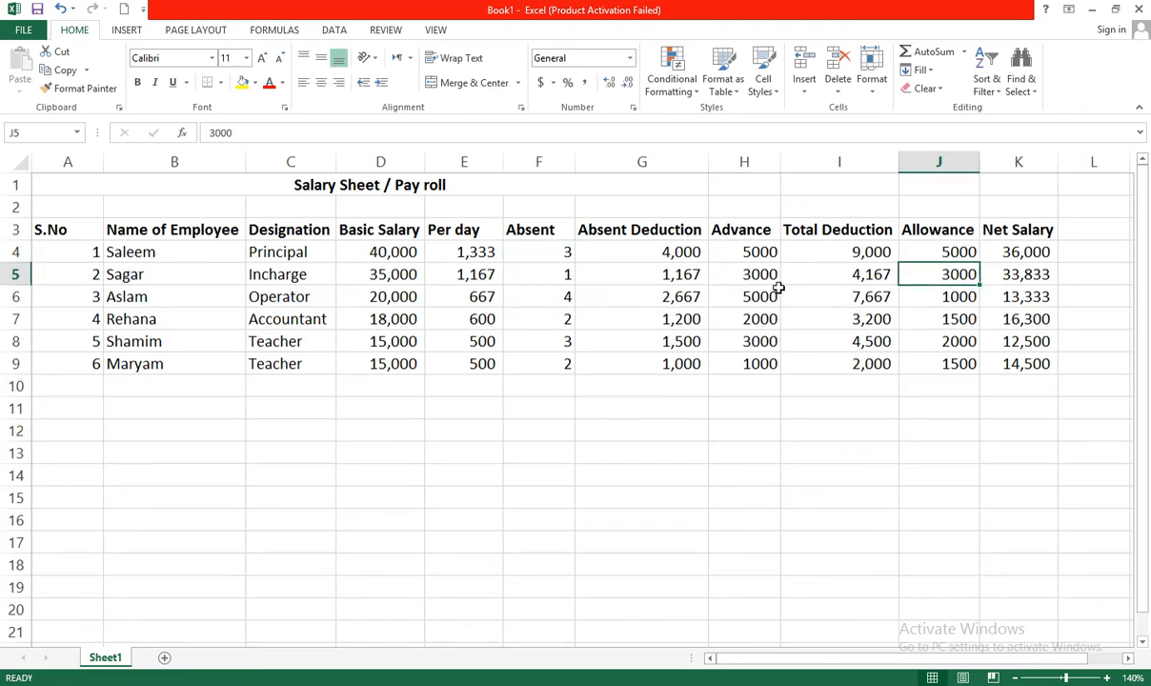
left_click(538, 162, "ctrl")
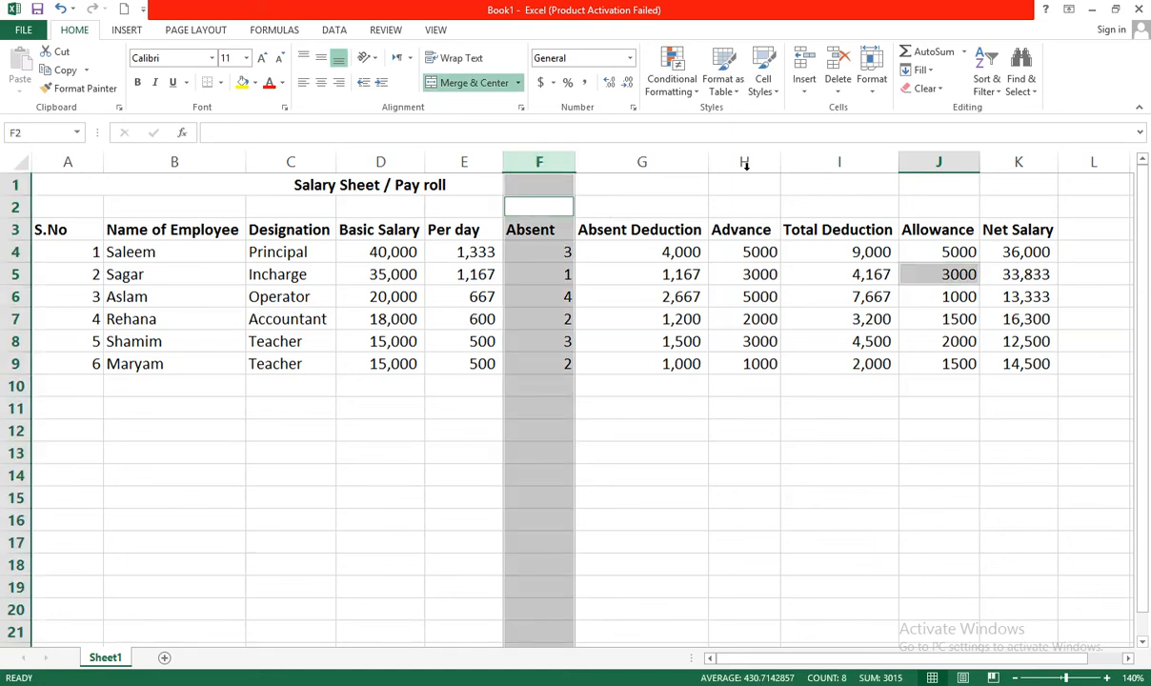
left_click(744, 162, "ctrl")
left_click(918, 162, "ctrl")
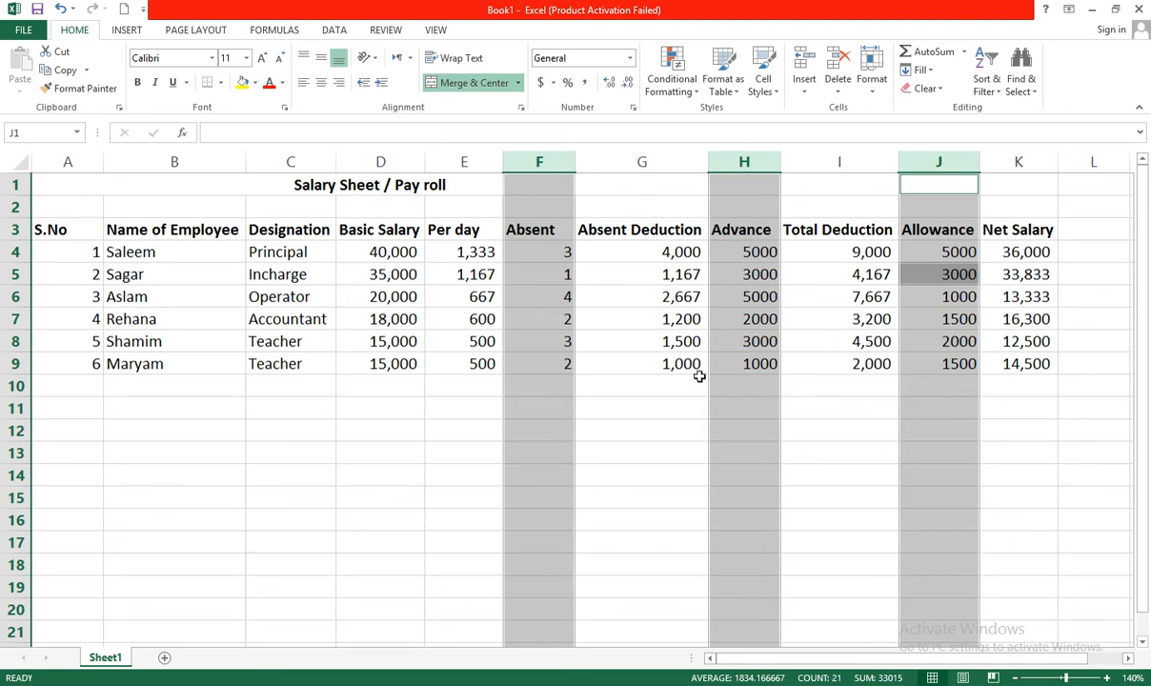
left_click(580, 429)
- Clear all employees' absences in F4:F9, advances in H4:H9 and allowances in J4:J9, keeping the column headings
left_click_drag(545, 253, 545, 356)
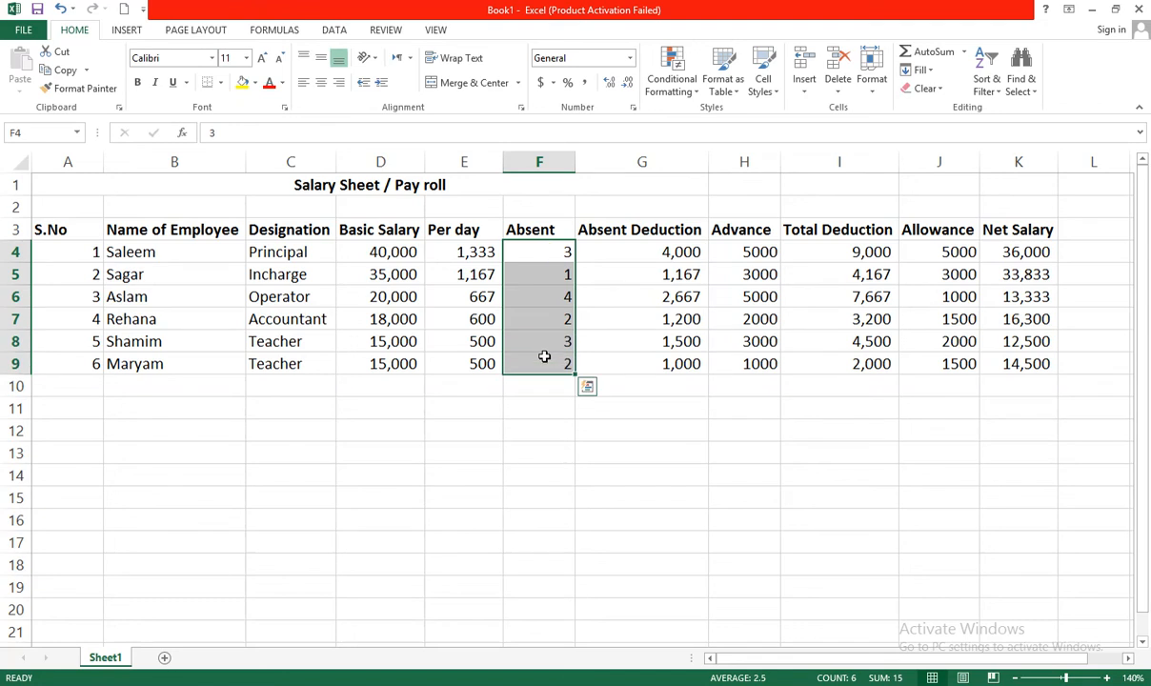
key("Delete")
left_click_drag(759, 246, 750, 352)
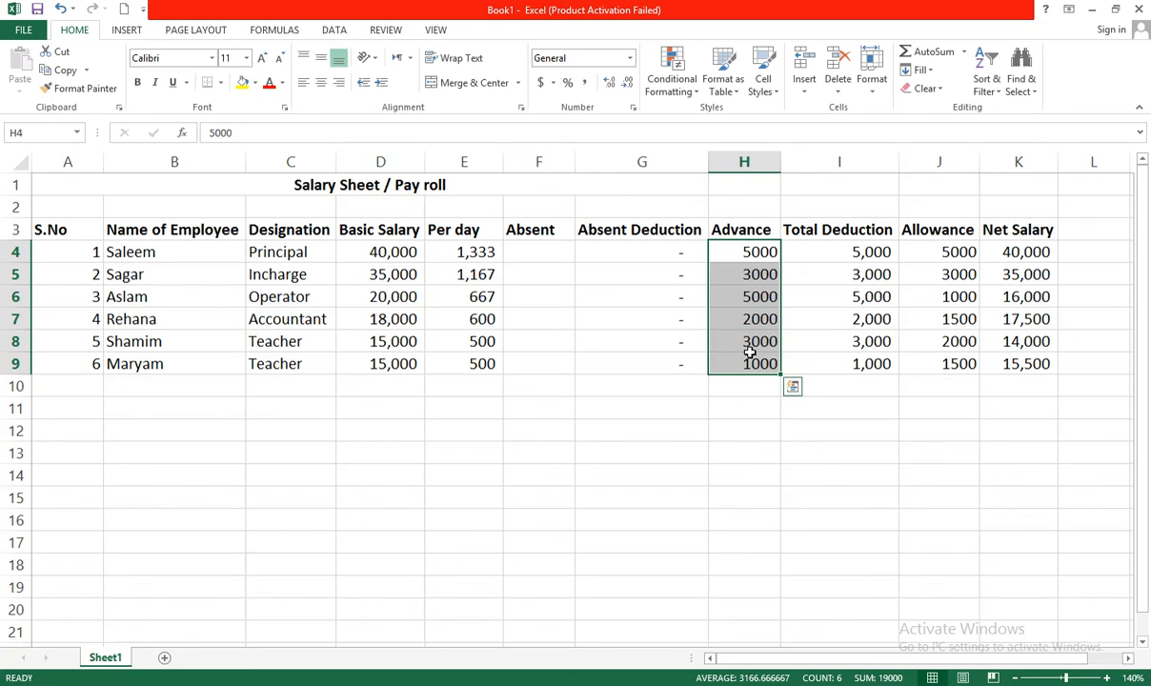
key("Delete")
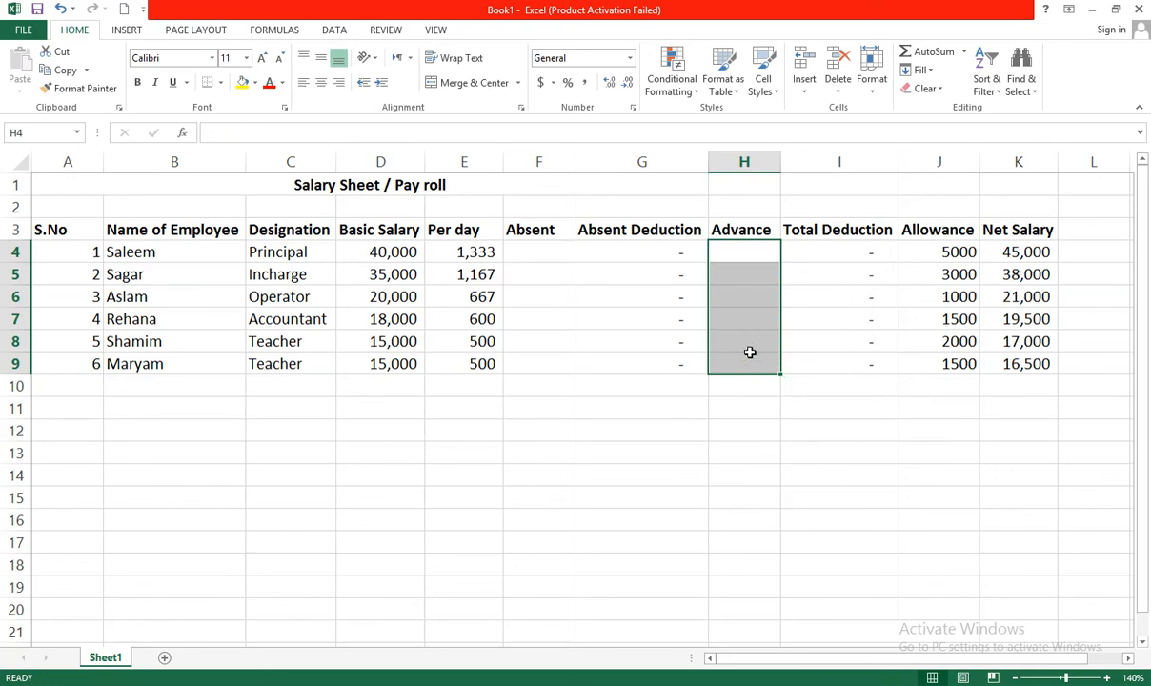
left_click(952, 250)
left_click_drag(952, 250, 944, 360)
key("Delete")
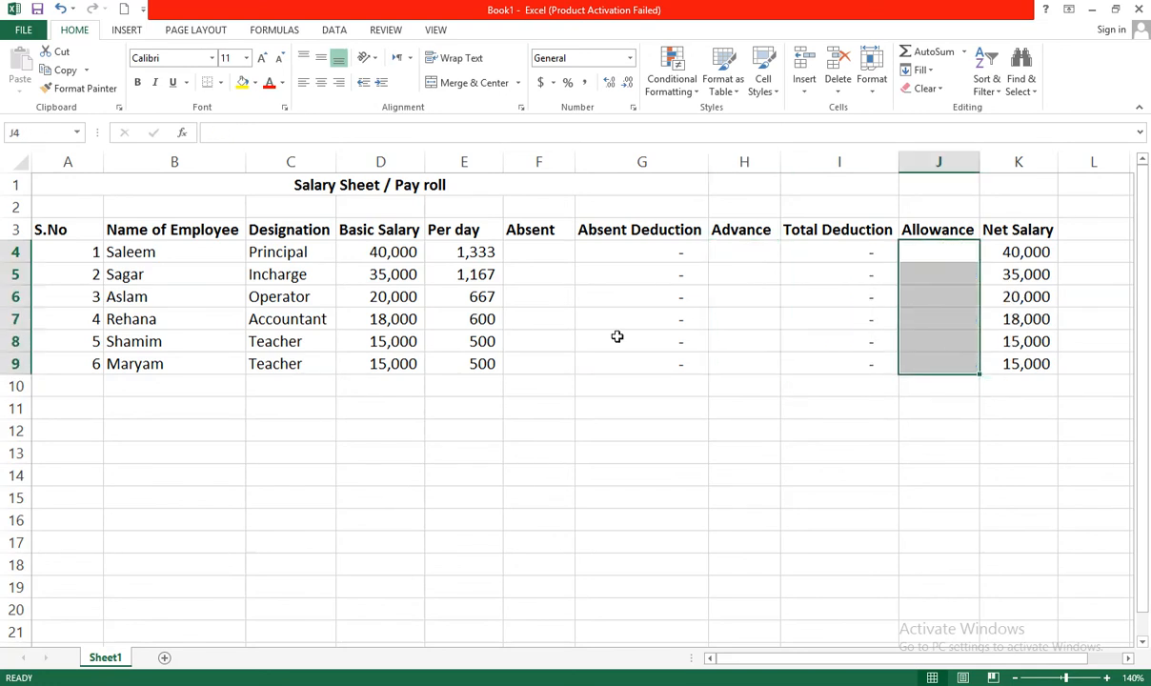
- Compare the Basic Salary column D with the Net Salary column K, and inspect the third employee's absent deduction and absence cells
left_click(408, 252)
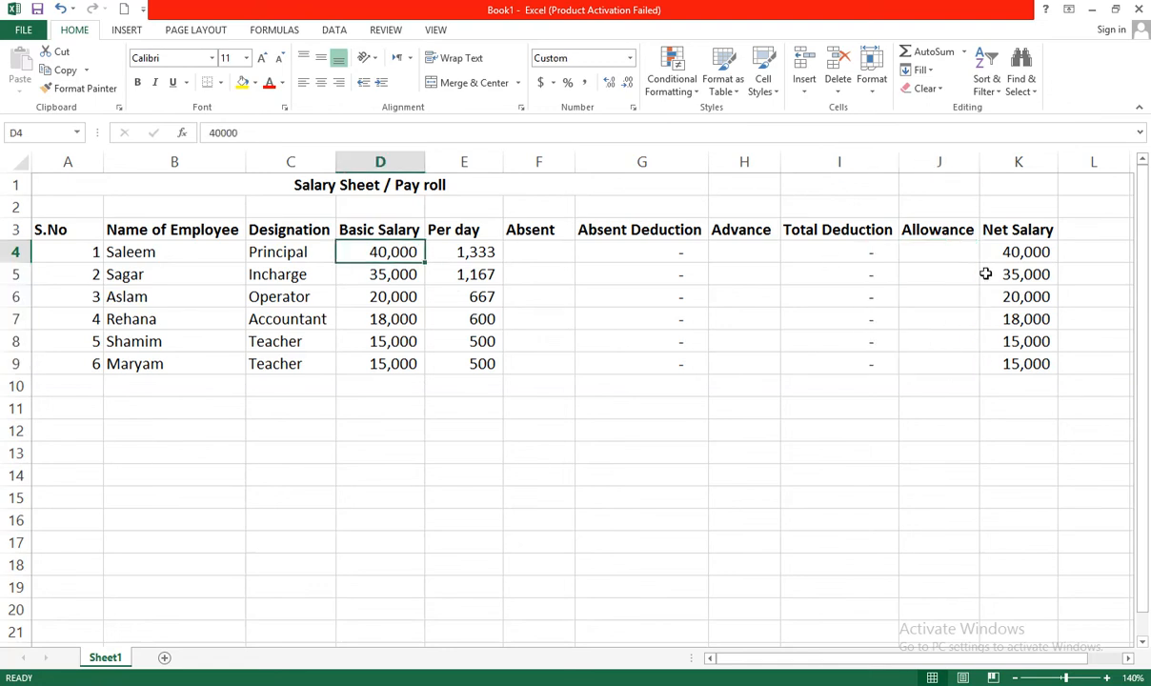
left_click(380, 161)
left_click(1016, 162, "ctrl")
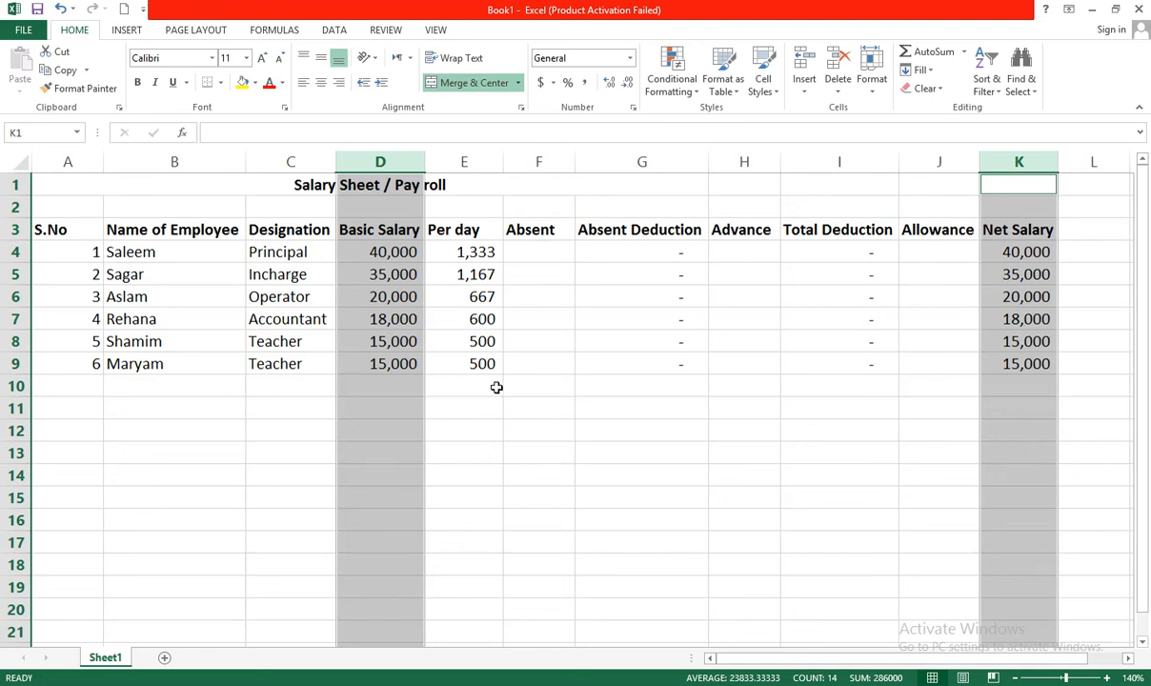
left_click(926, 318)
left_click(580, 292)
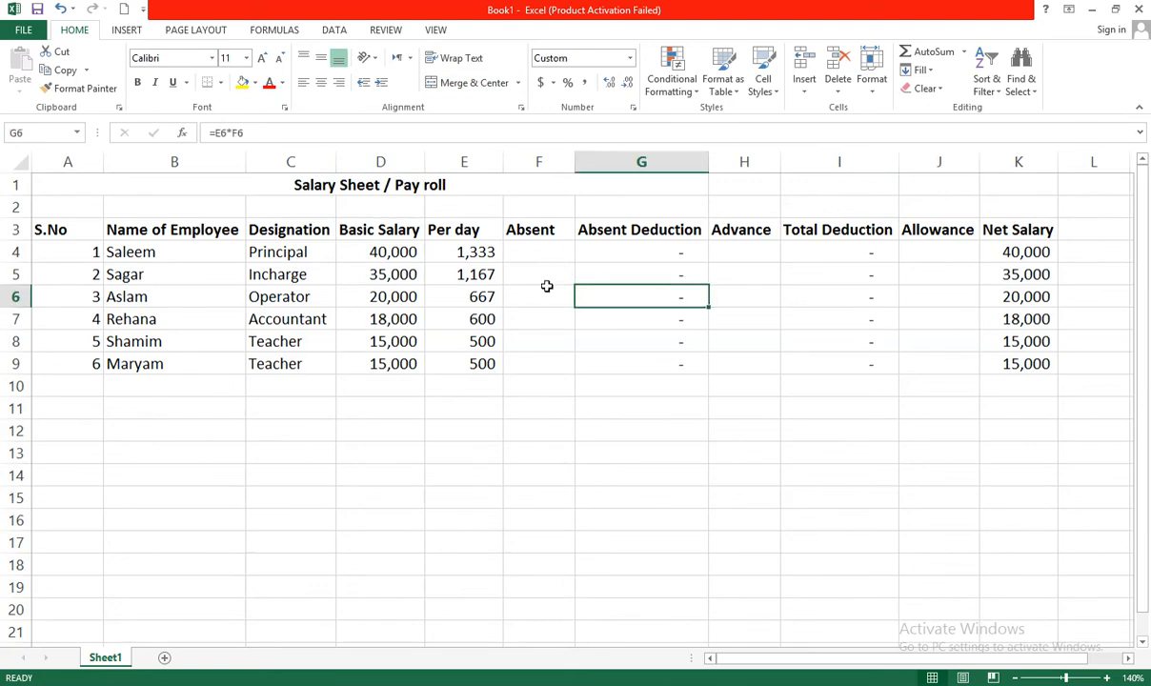
left_click(547, 292)
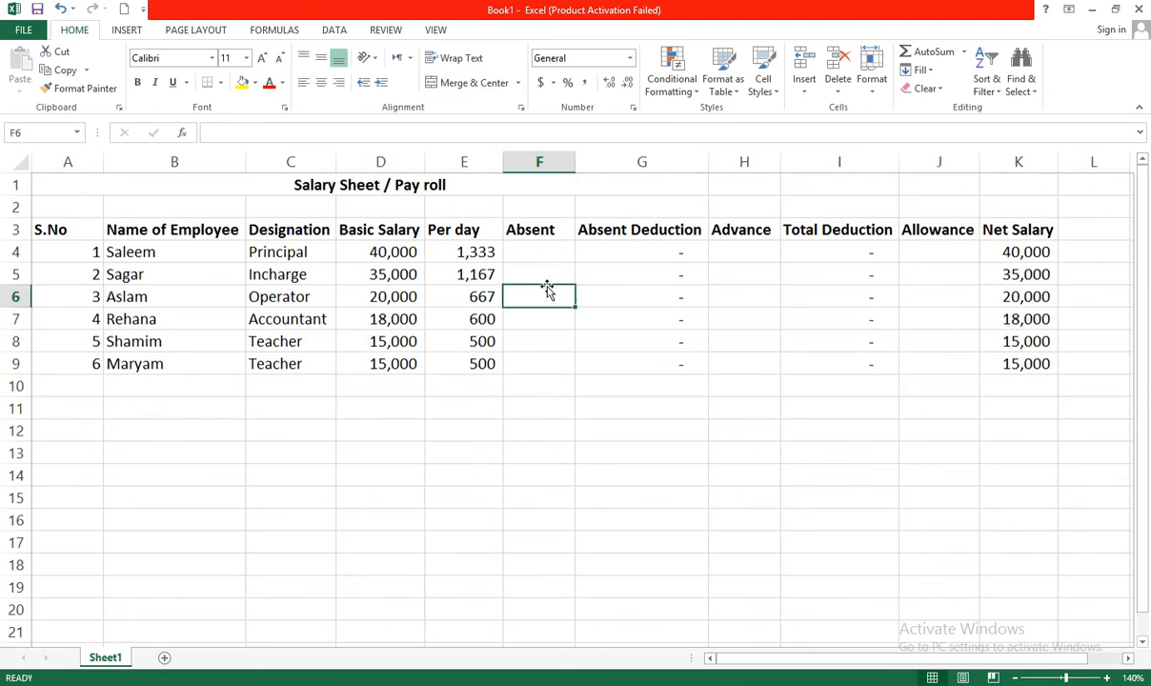